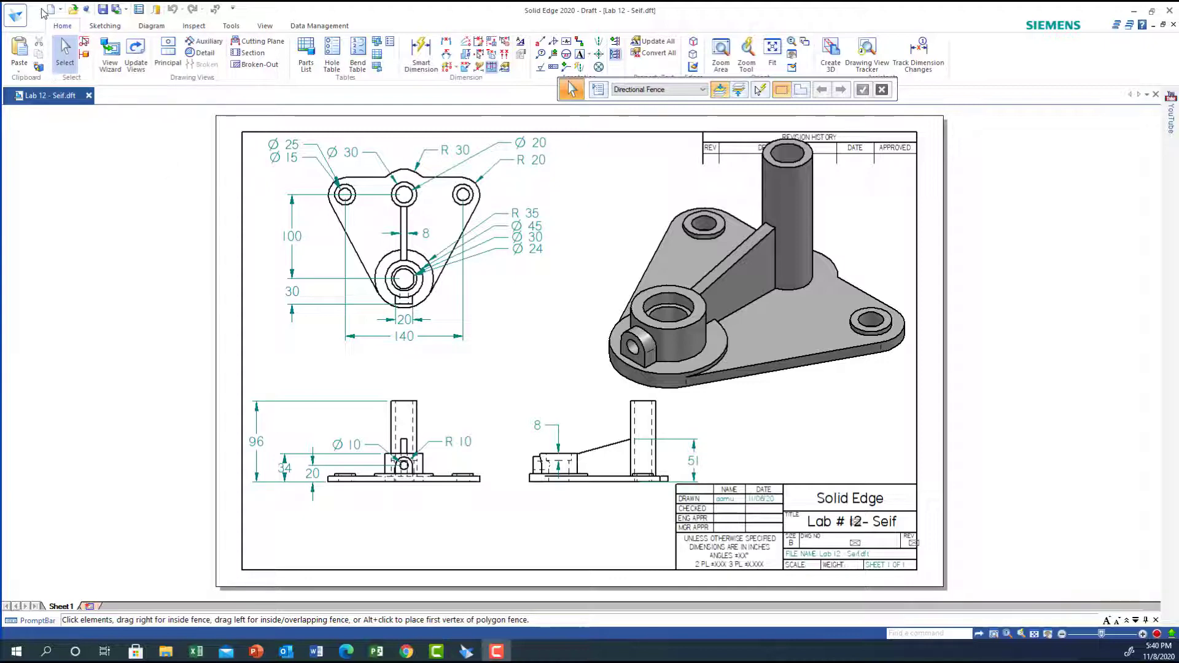
Create a new part document from the ANSI Metric part template.
left_click(19, 15)
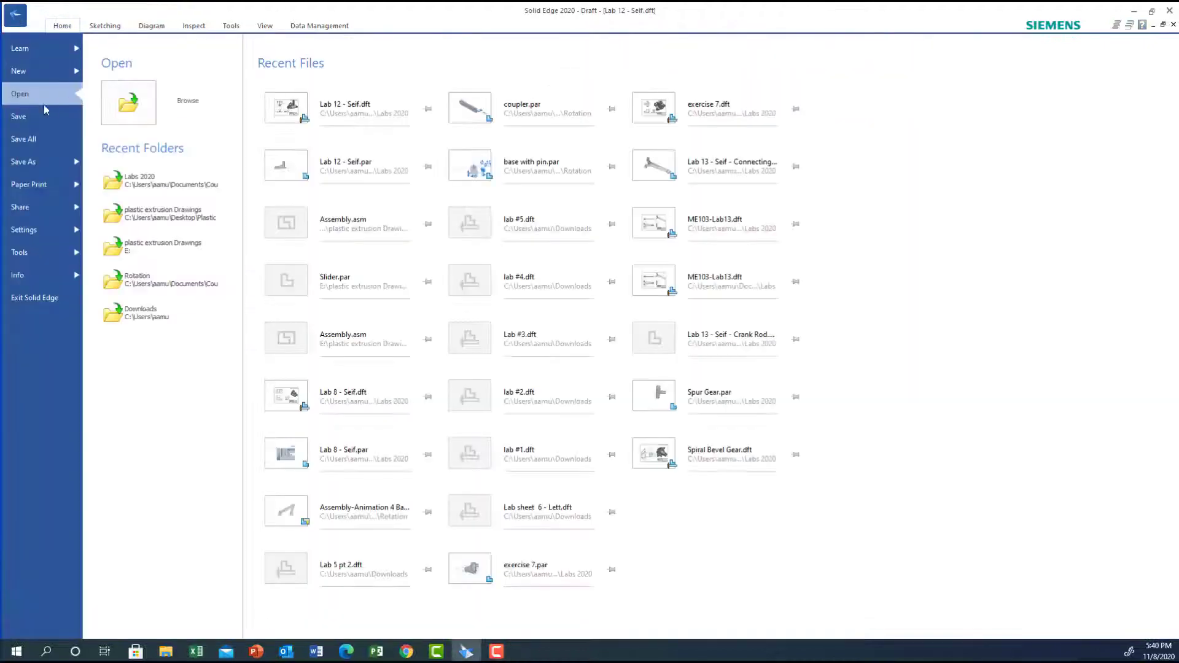
left_click(19, 70)
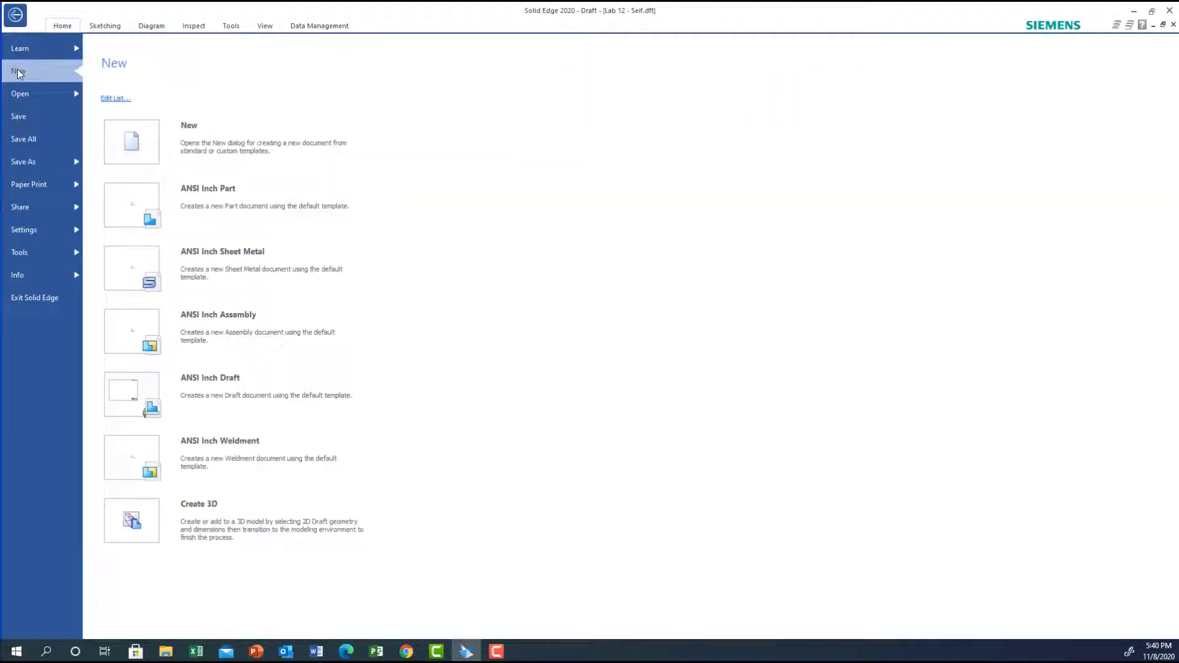
left_click(212, 146)
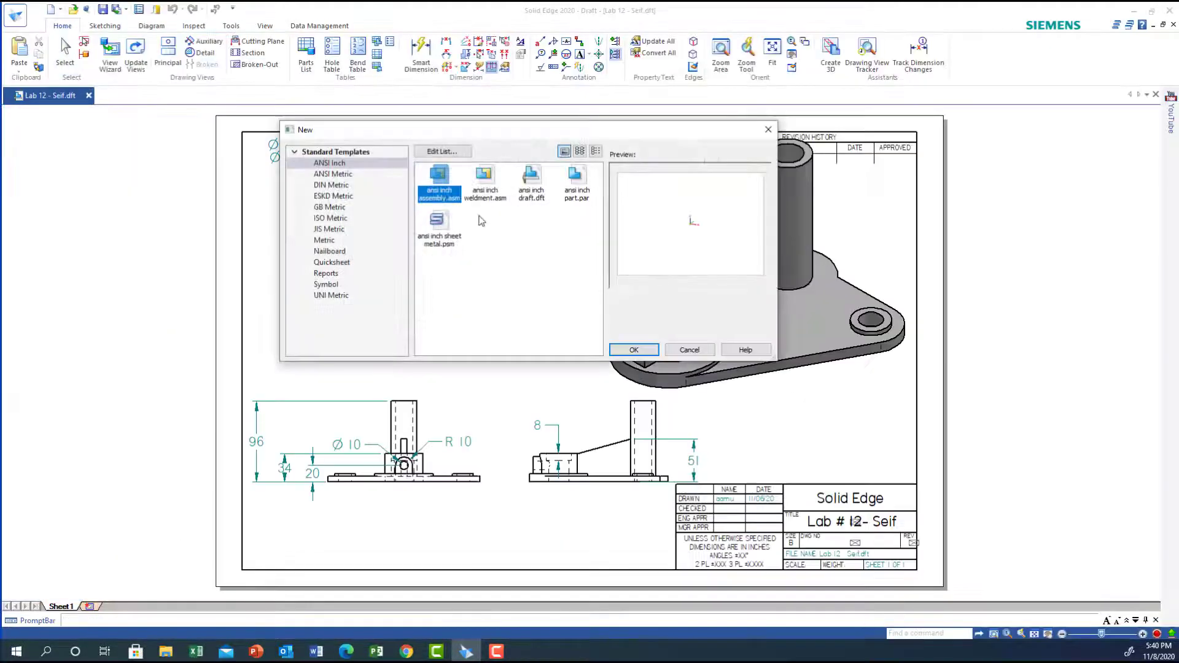
left_click(325, 175)
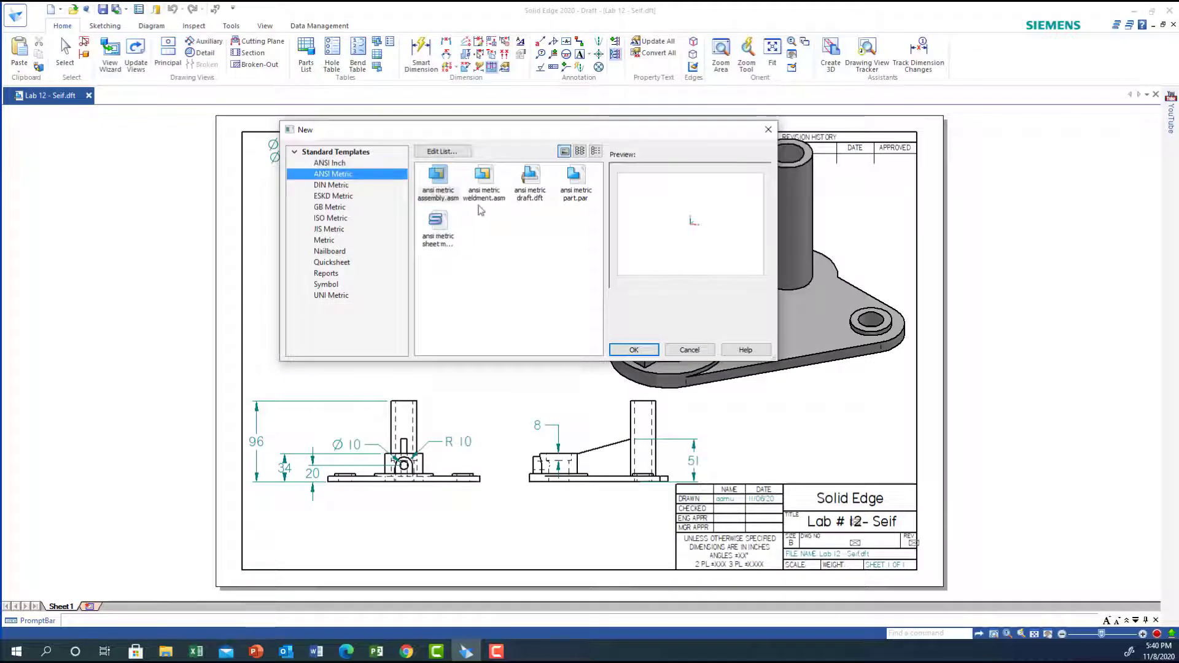
left_click(575, 182)
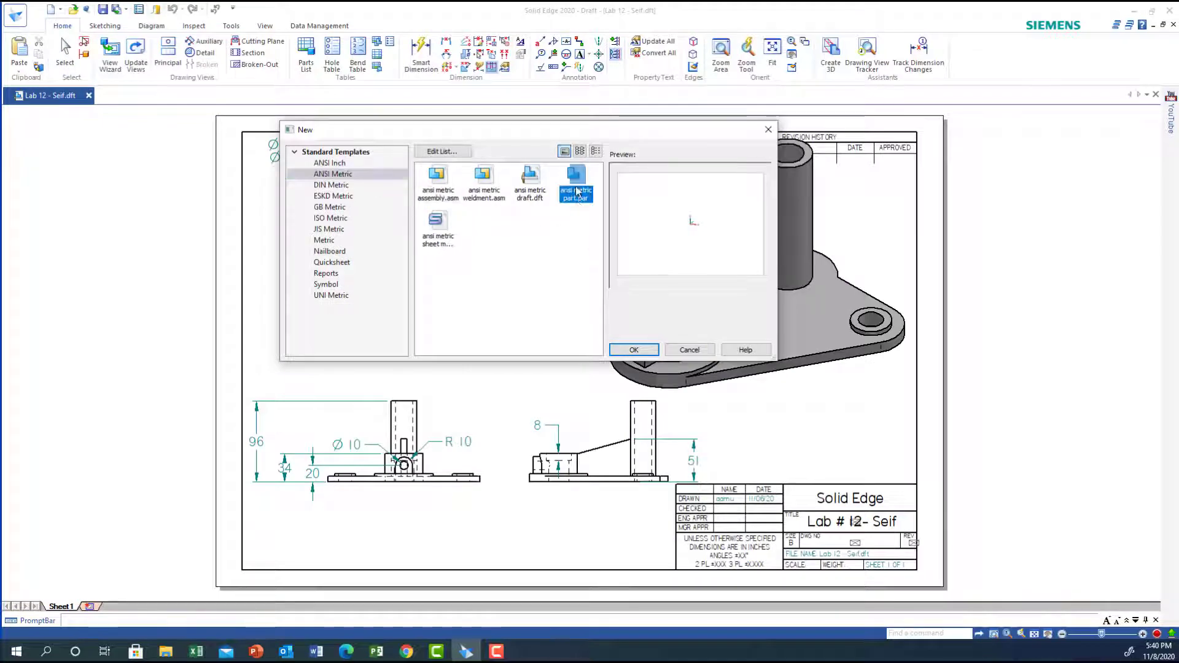
left_click(634, 349)
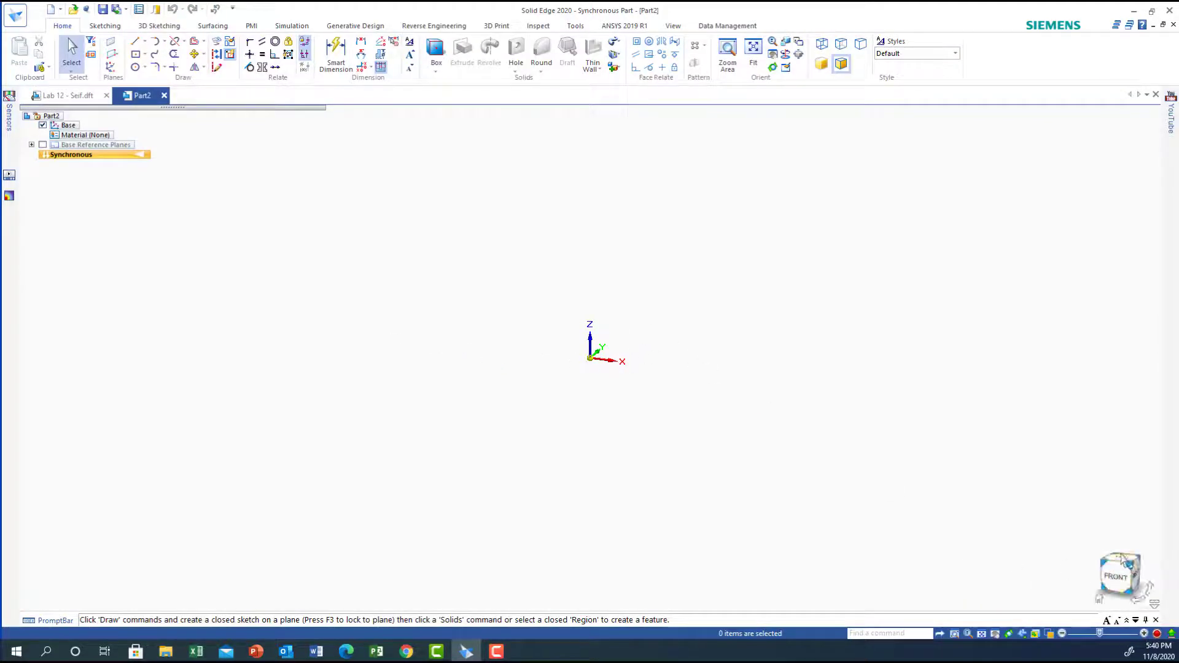
In the top view, lock the horizontal base plane and sketch a 60 mm diameter circle centred on the origin.
left_click(1118, 561)
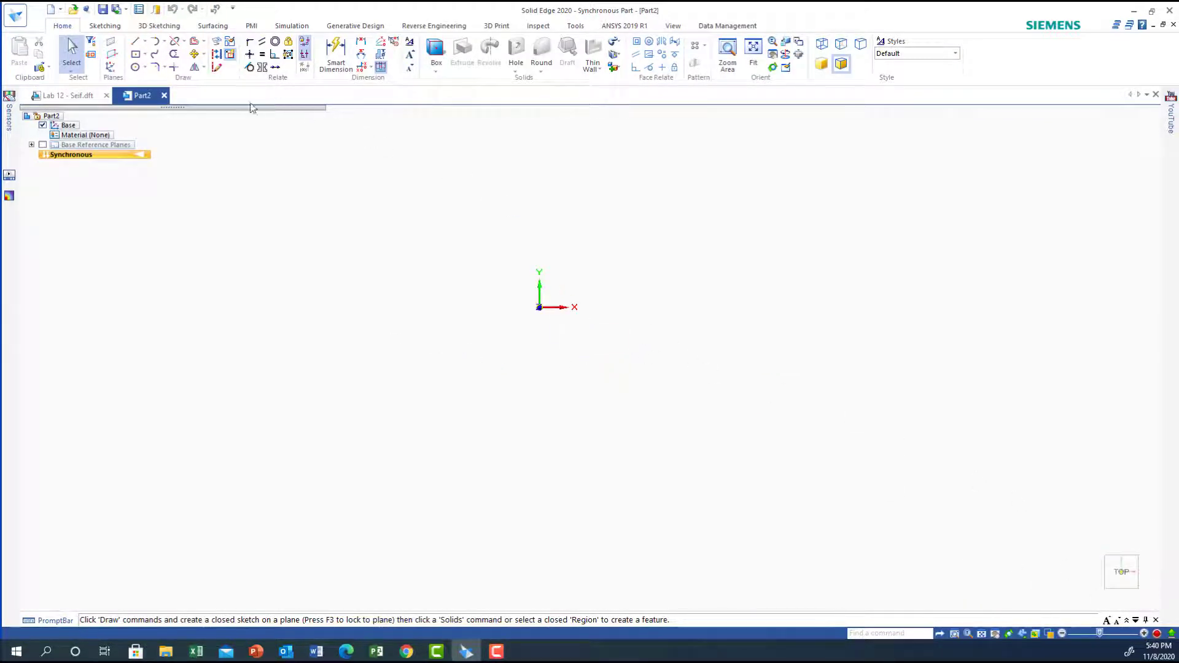
left_click(145, 67)
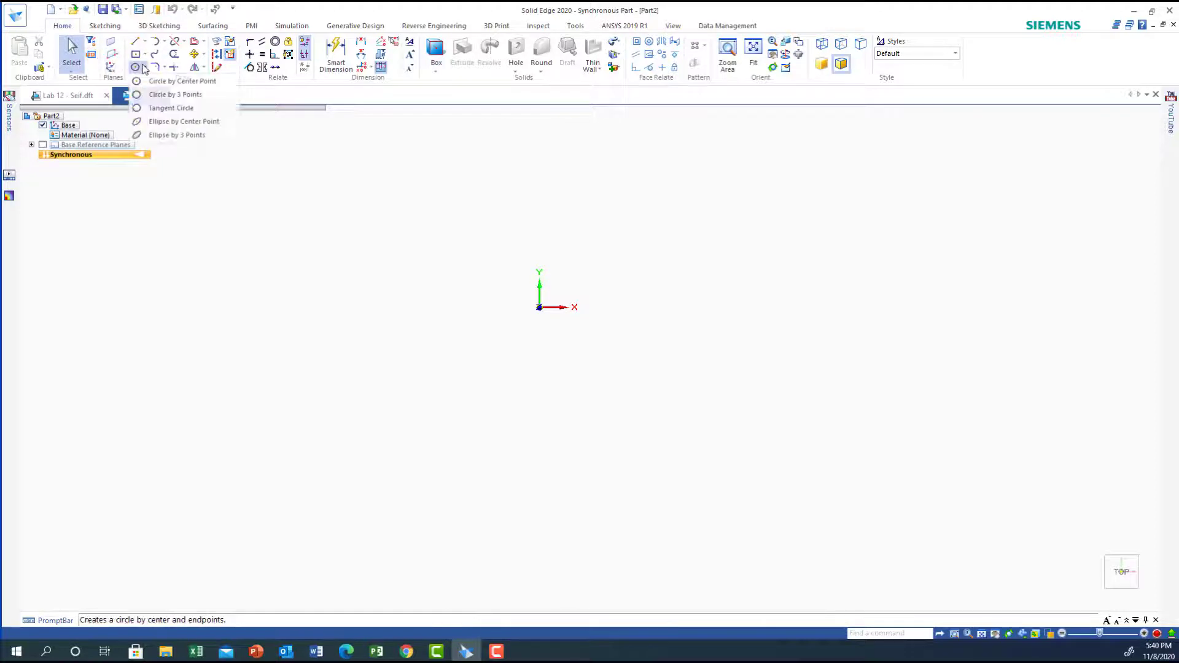
left_click(164, 81)
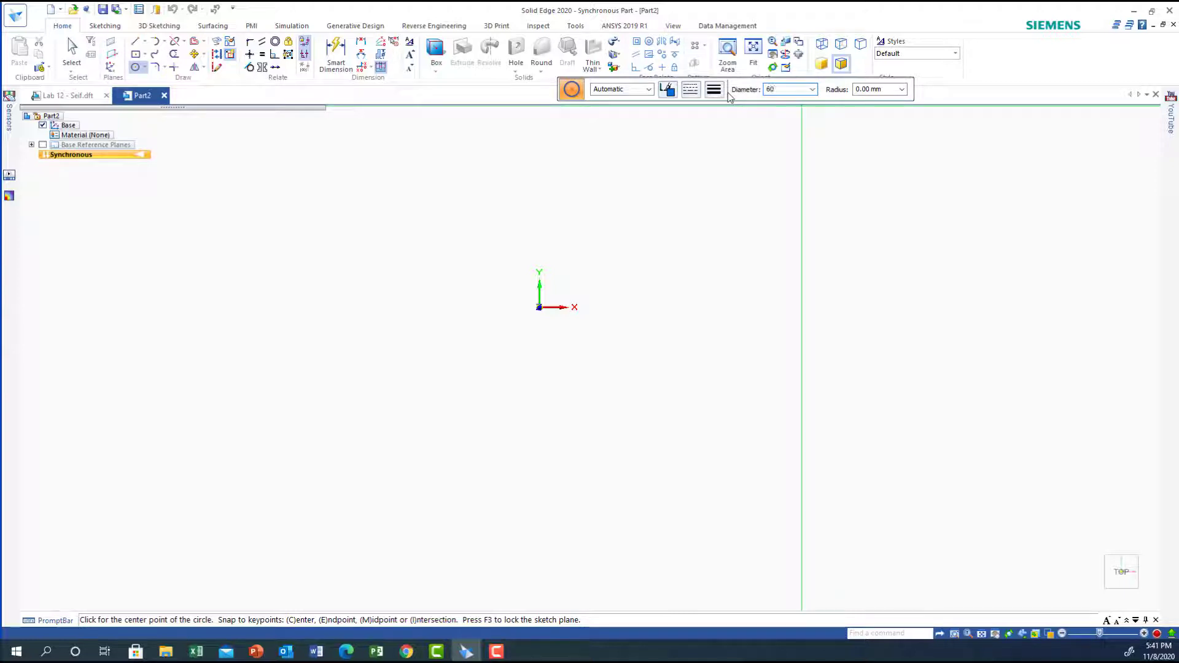
key("Return")
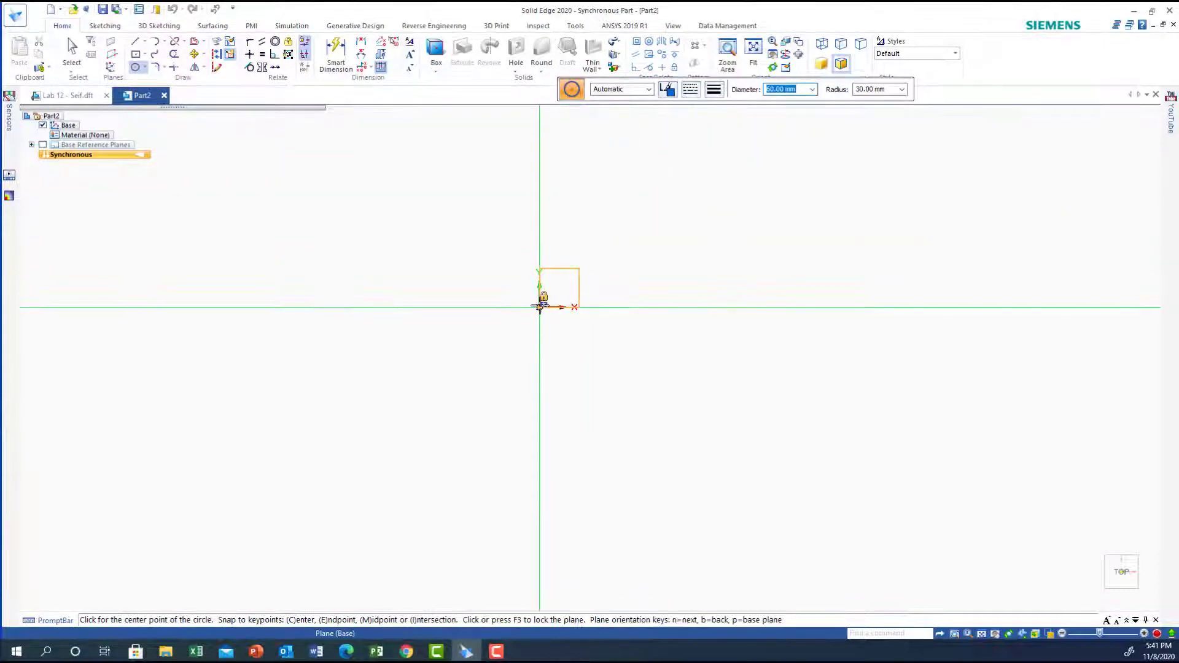
key("F3")
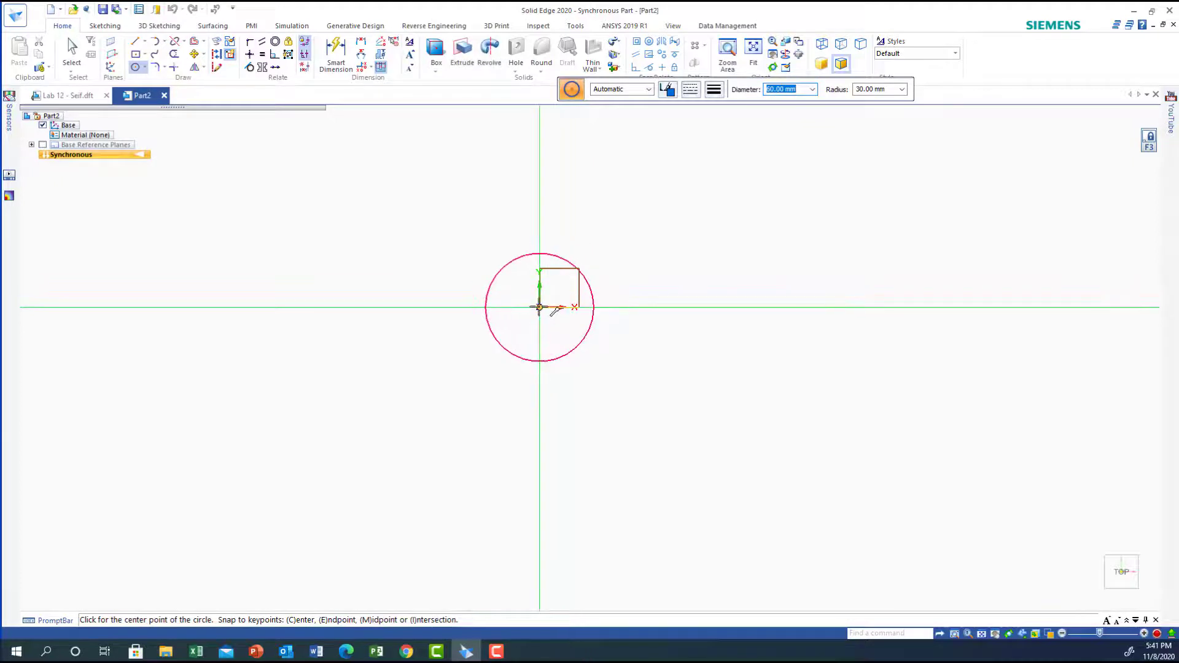
left_click(539, 307)
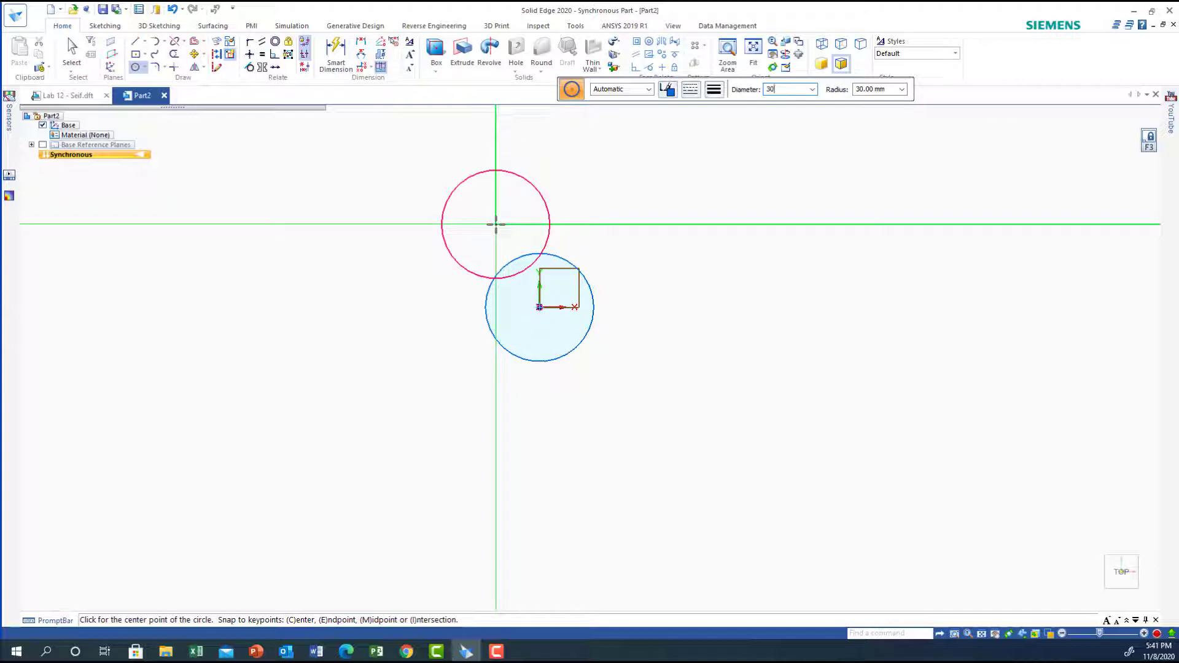
Add concentric 30 mm and 20 mm diameter circles at the origin and hide the base coordinate system.
key("Return")
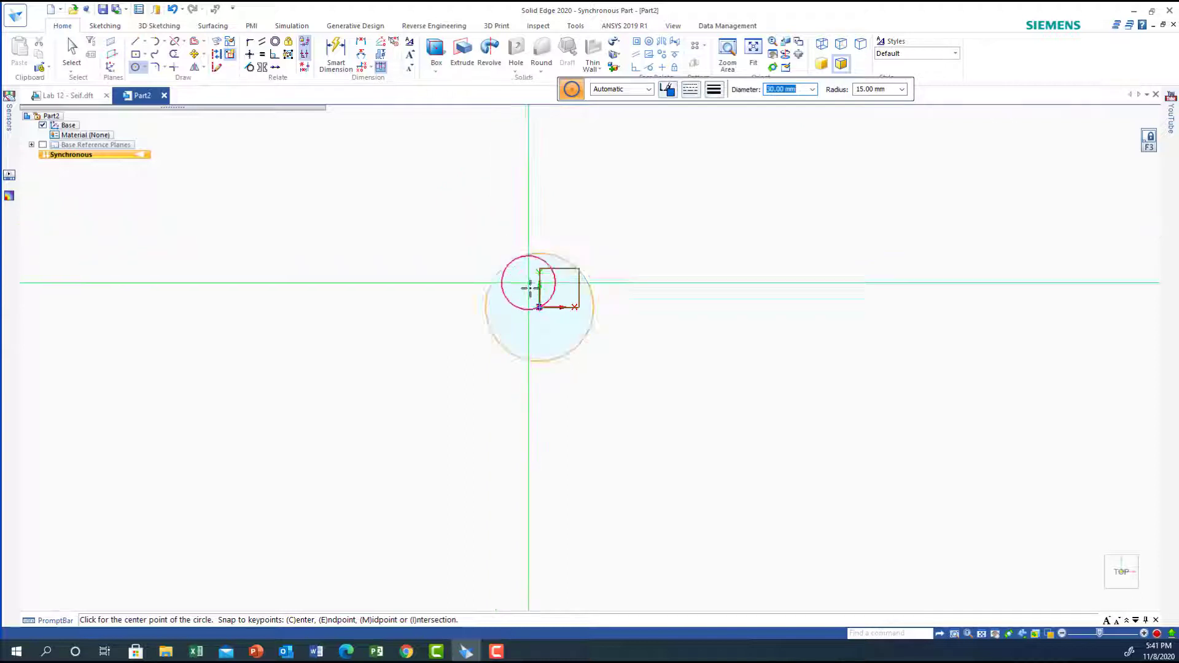
left_click(539, 307)
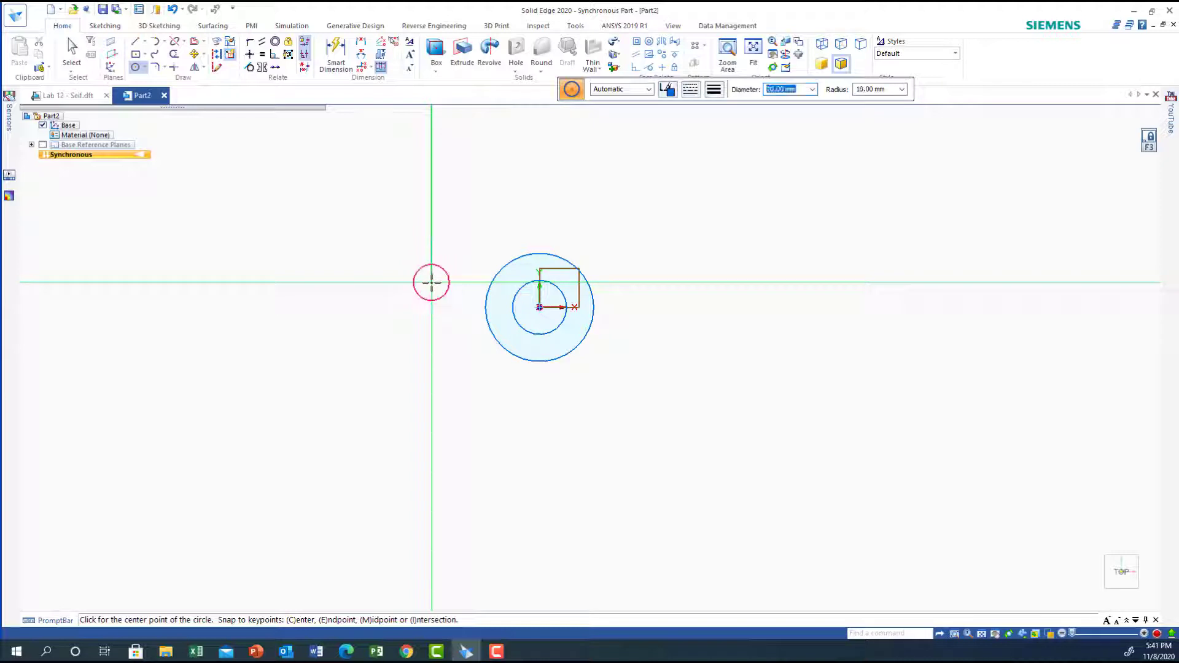
left_click(539, 307)
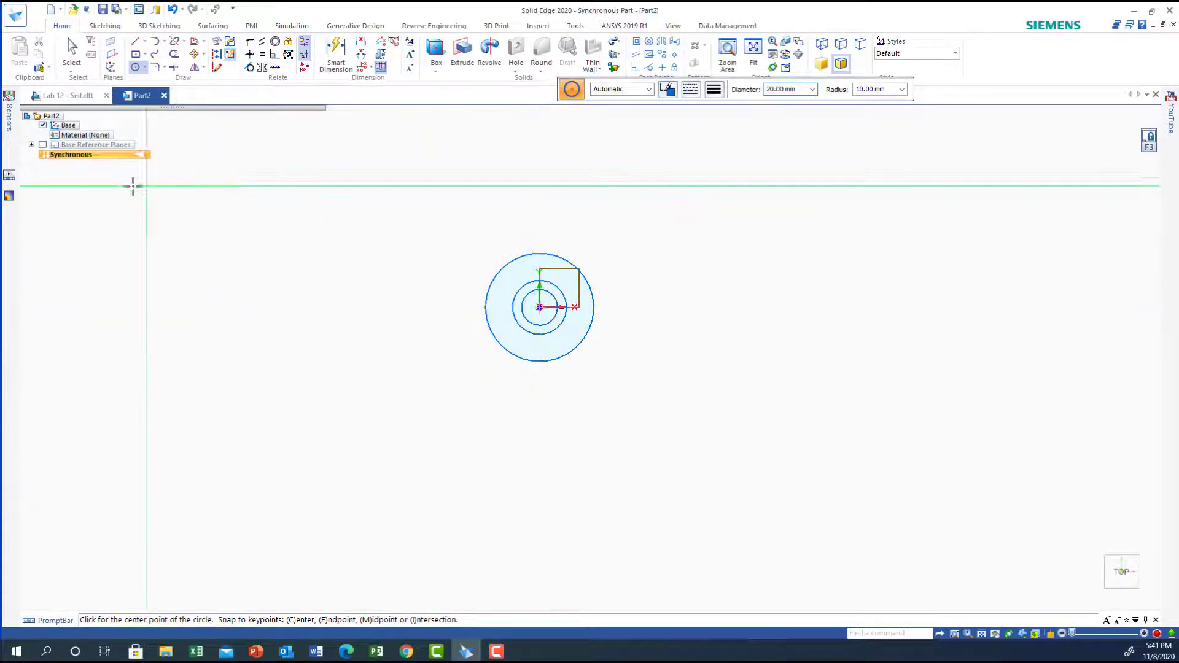
left_click(42, 126)
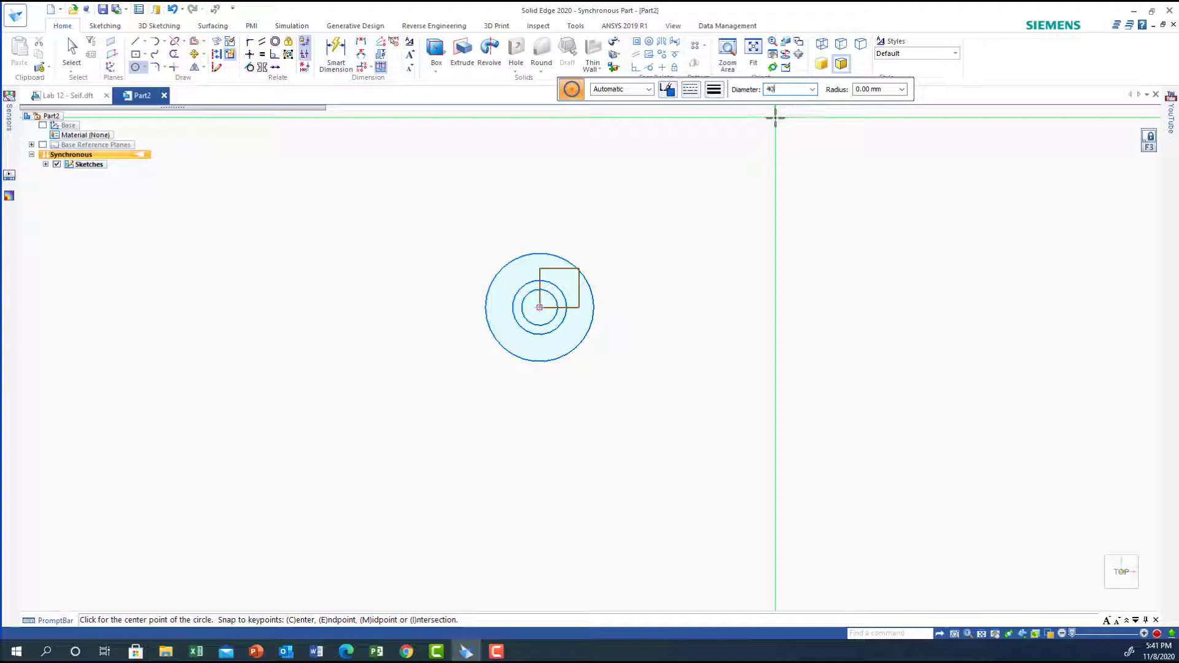
Sketch two 40 mm diameter circles, one on each side of the central circles, horizontally aligned with the origin.
key("Return")
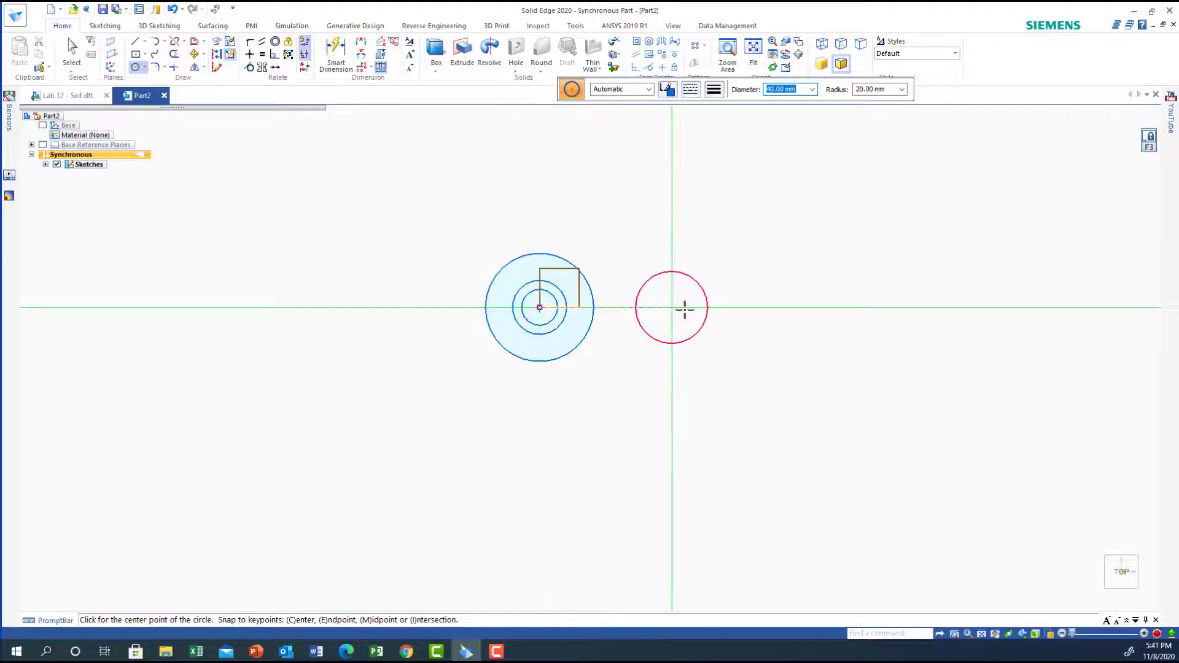
left_click(724, 308)
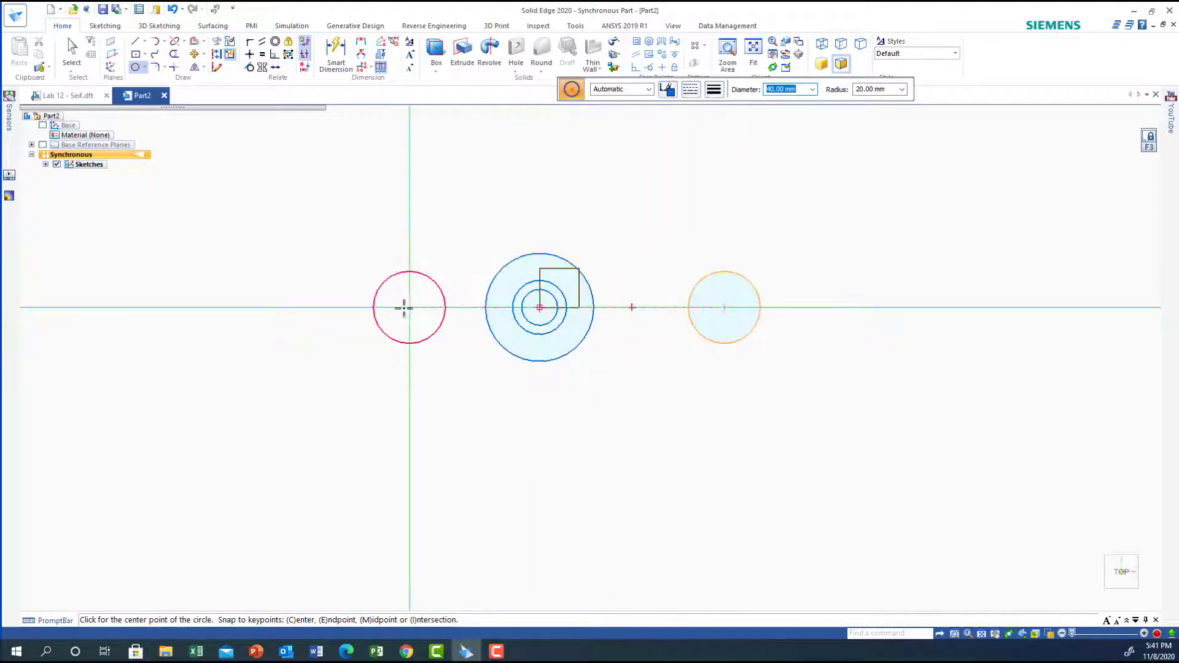
left_click(338, 303)
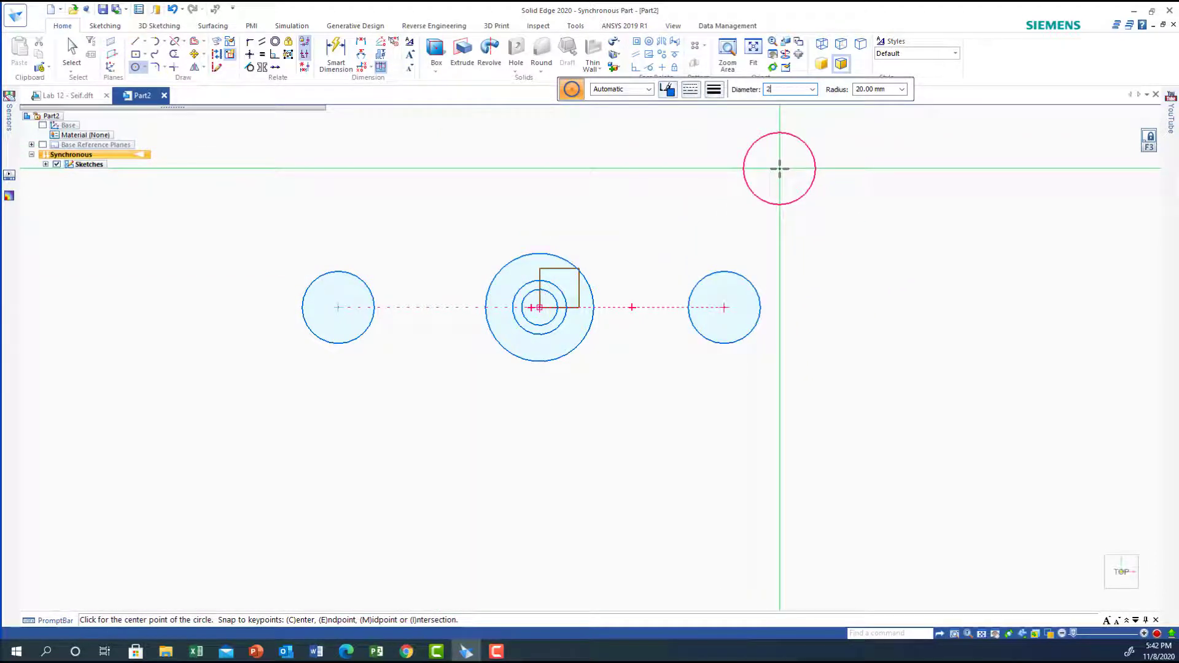
Add concentric 25 mm and 15 mm diameter circles inside both of the outer 40 mm circles.
key("Return")
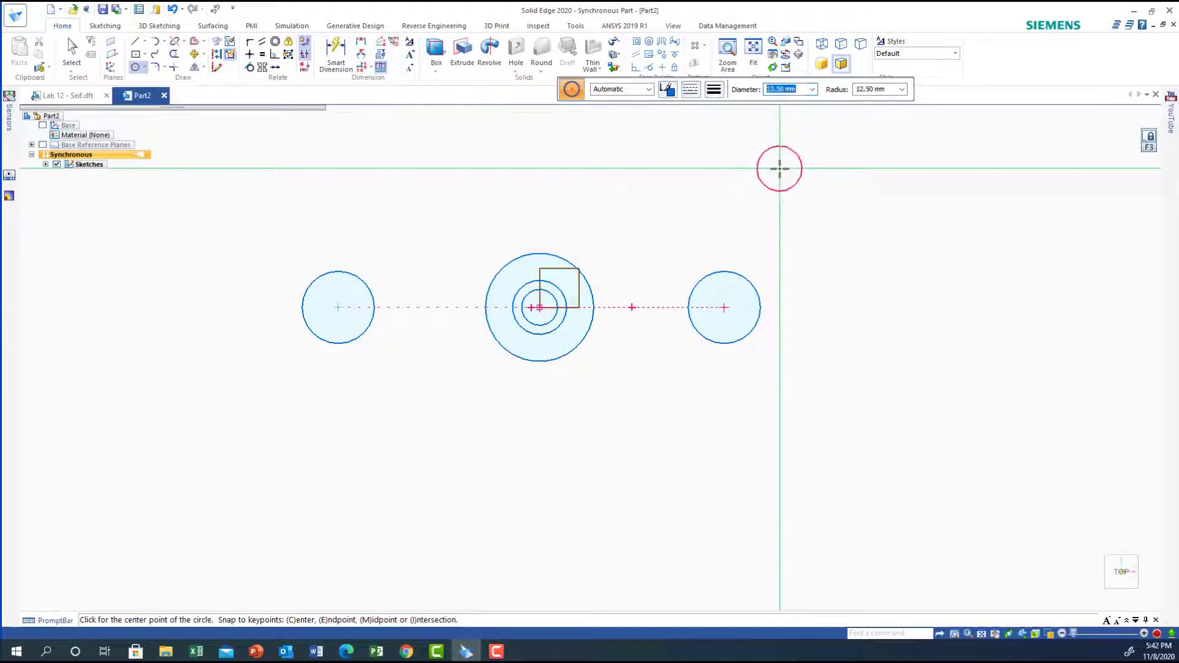
left_click(706, 307)
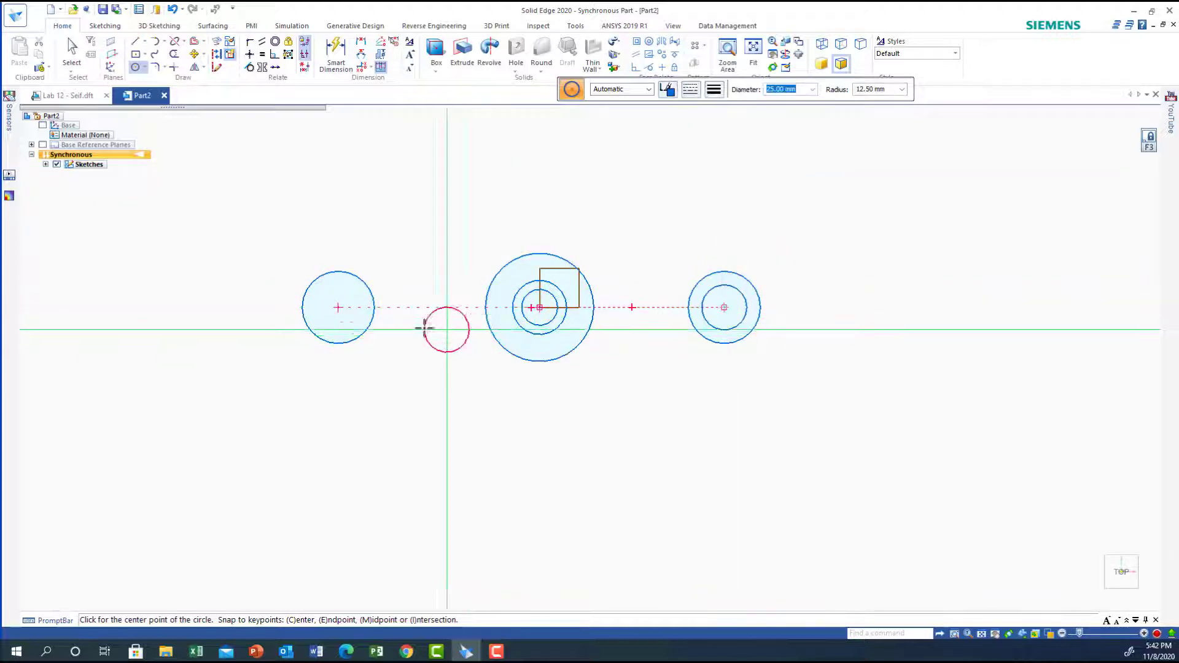
left_click(338, 306)
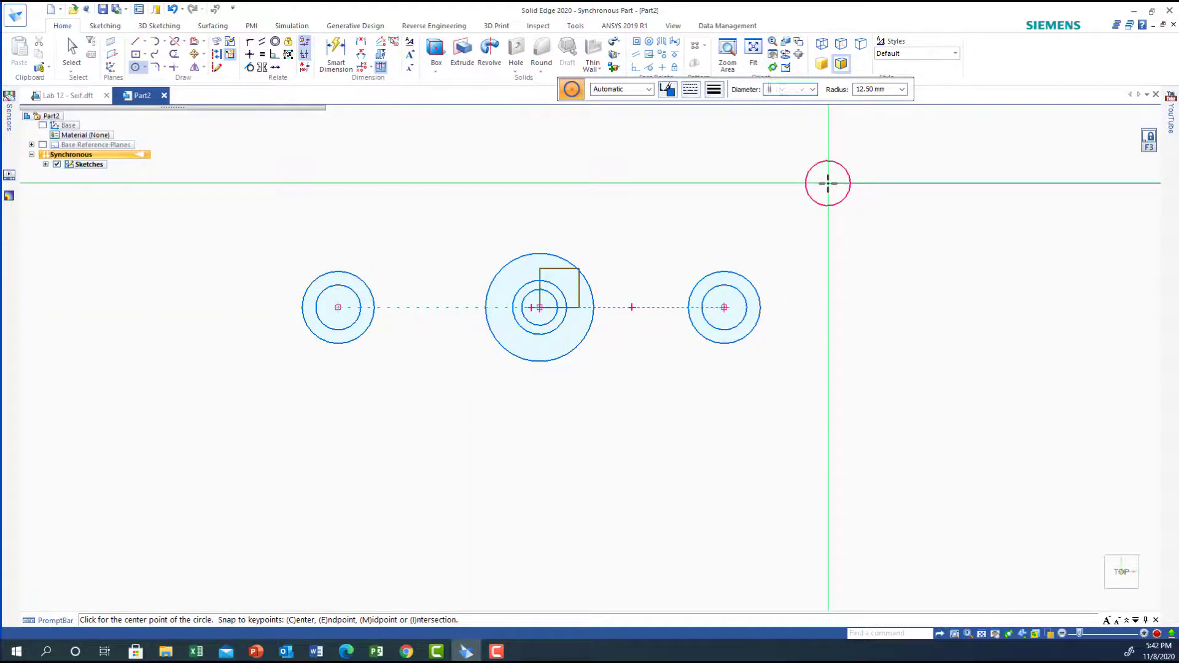
type("15")
key("Return")
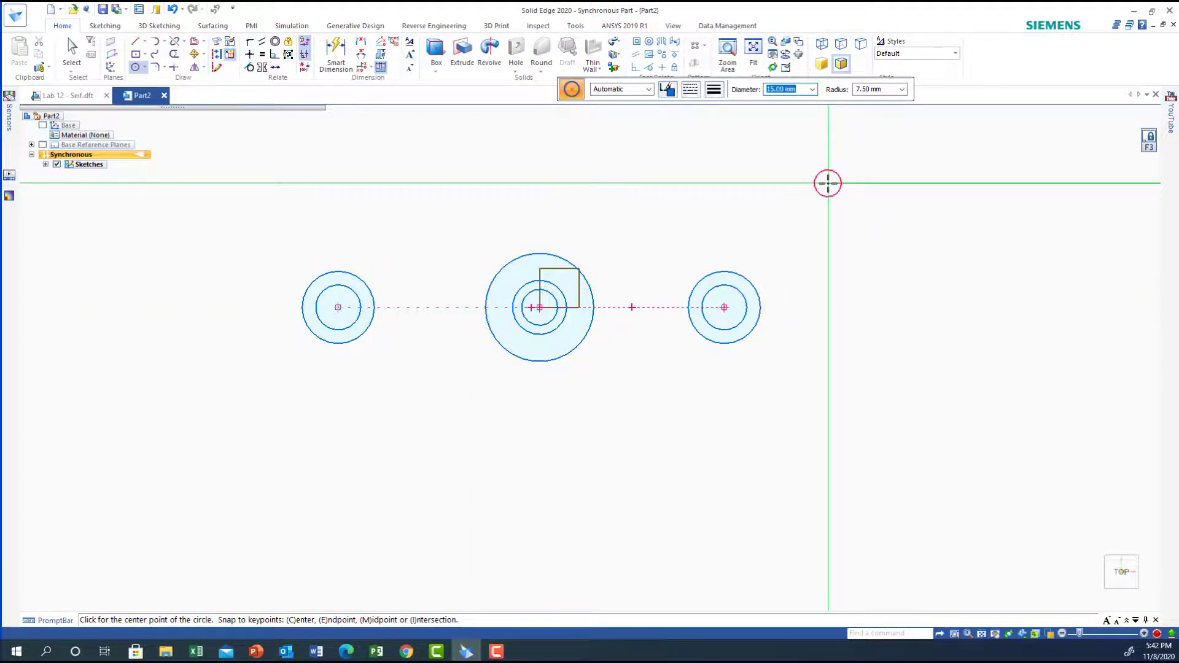
left_click(724, 307)
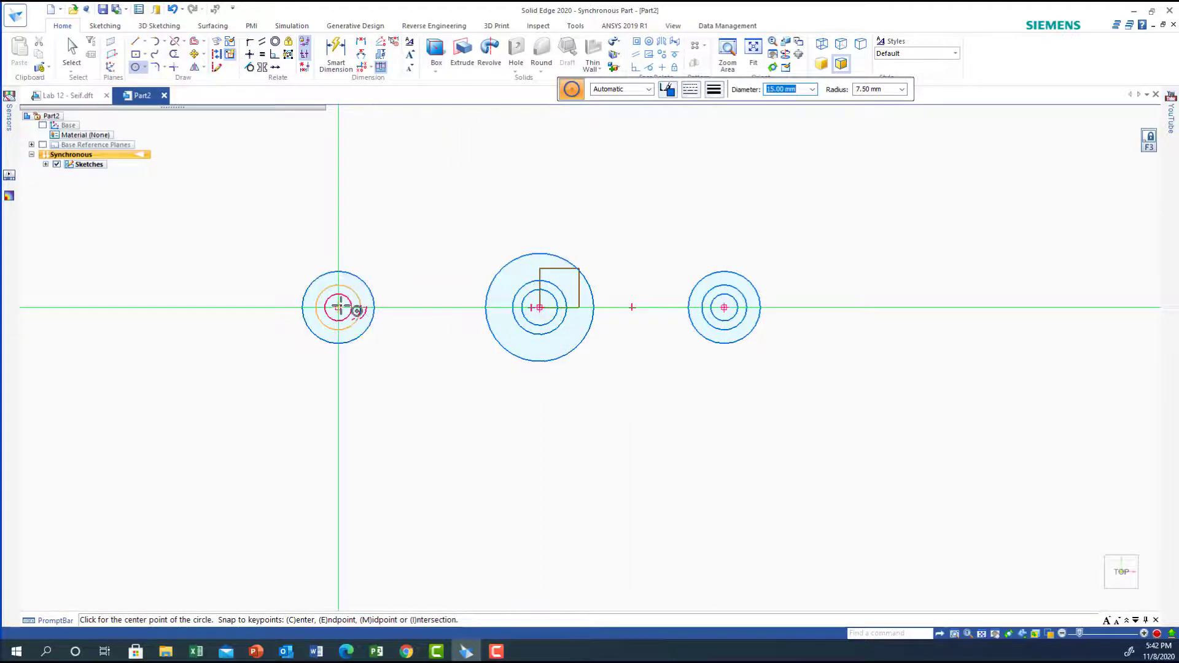
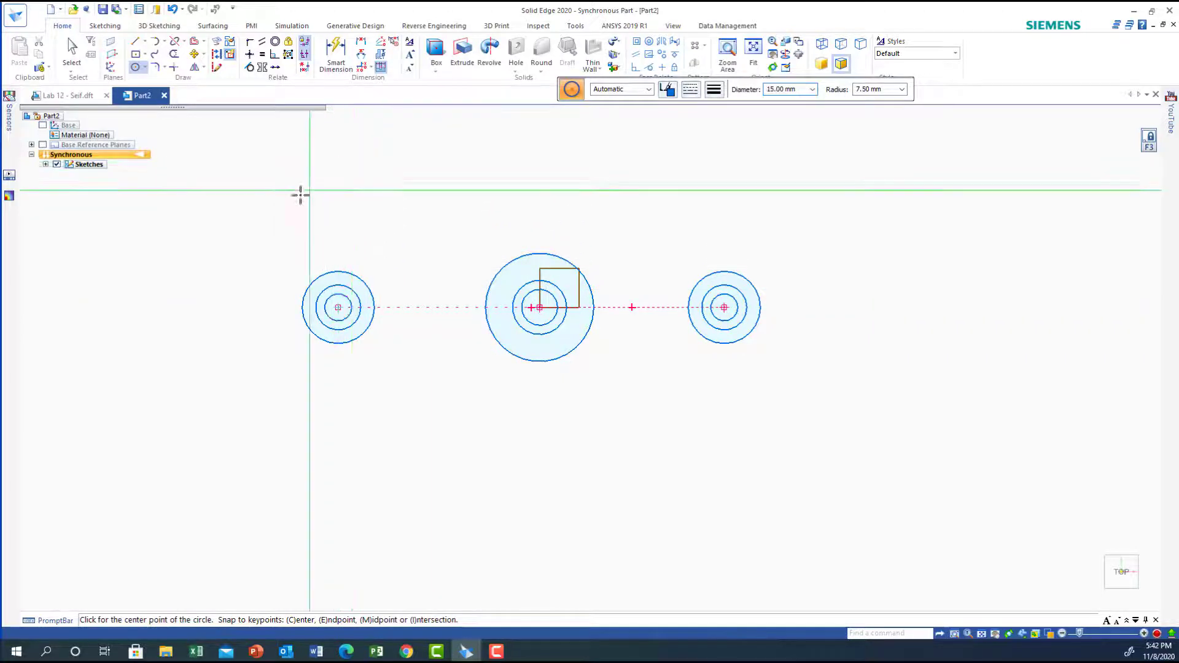
Dimension the horizontal distance between the right circle group and the central circles and set it to 70 mm.
left_click(361, 43)
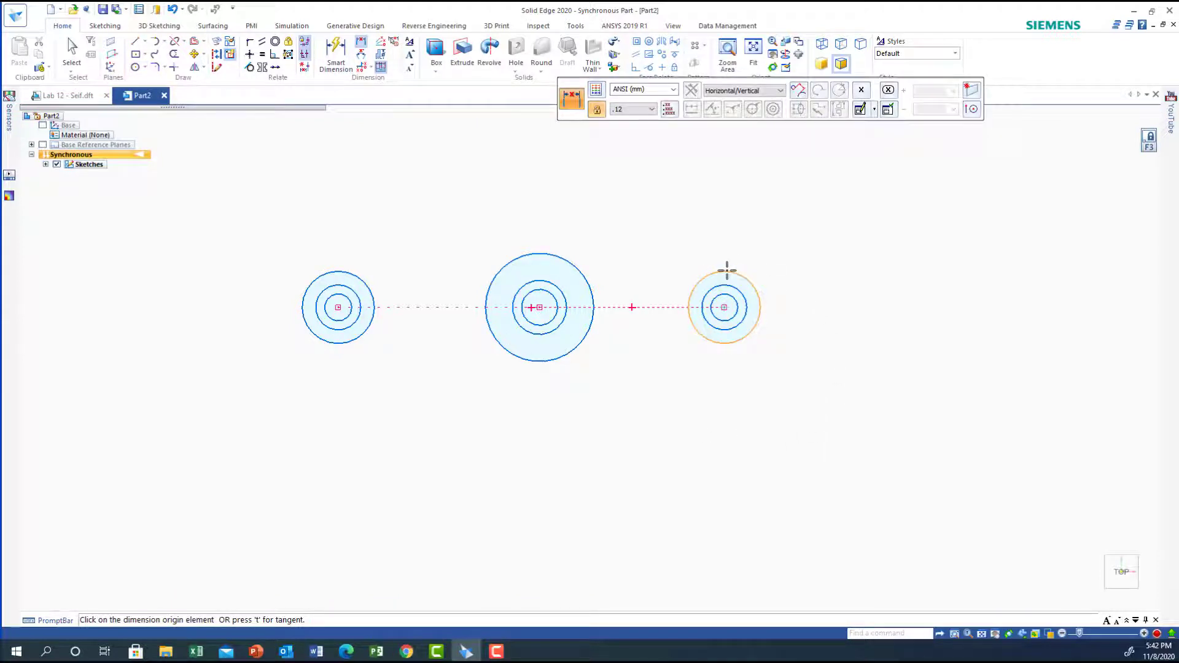
left_click(725, 272)
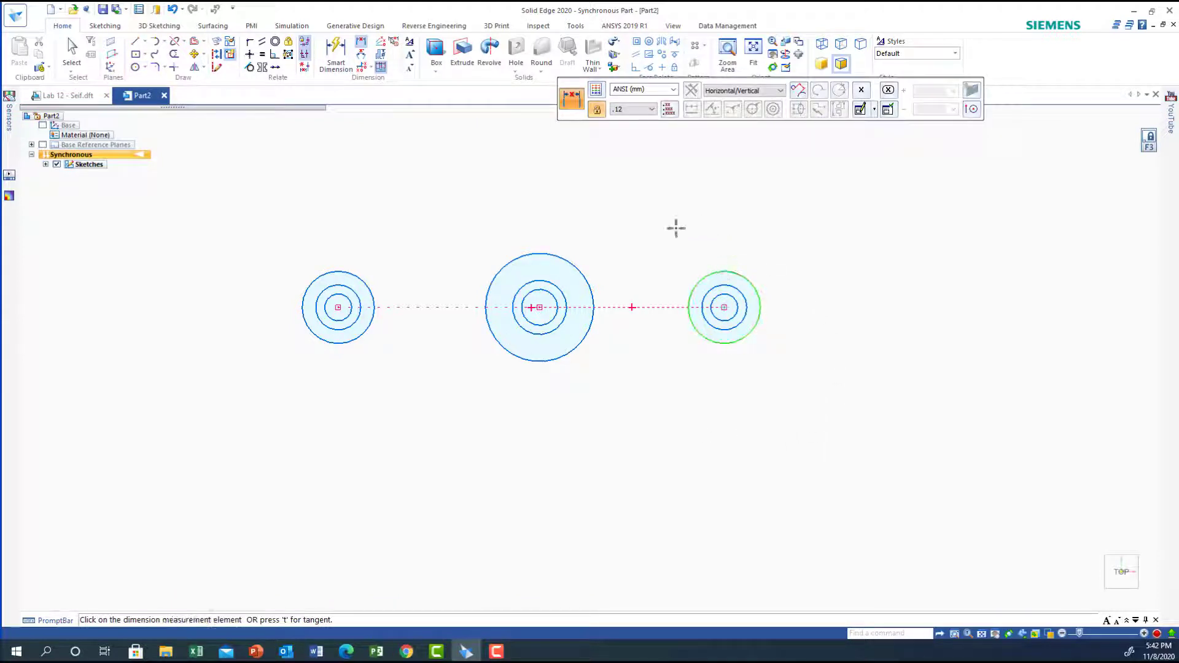
left_click(544, 253)
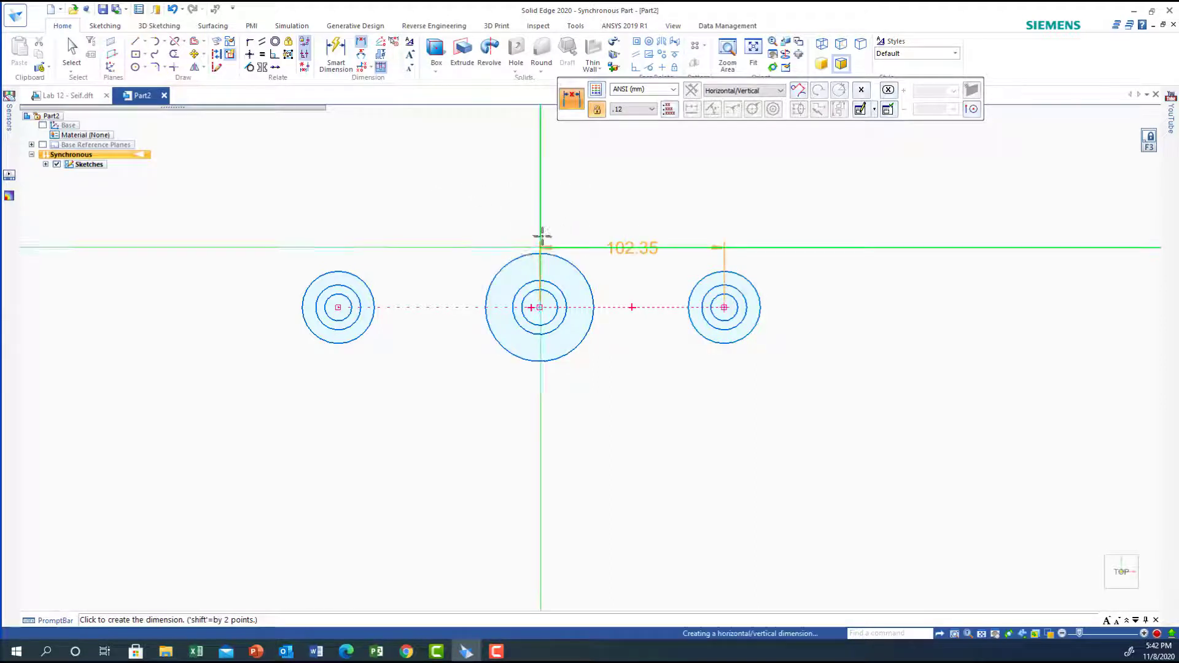
left_click(617, 184)
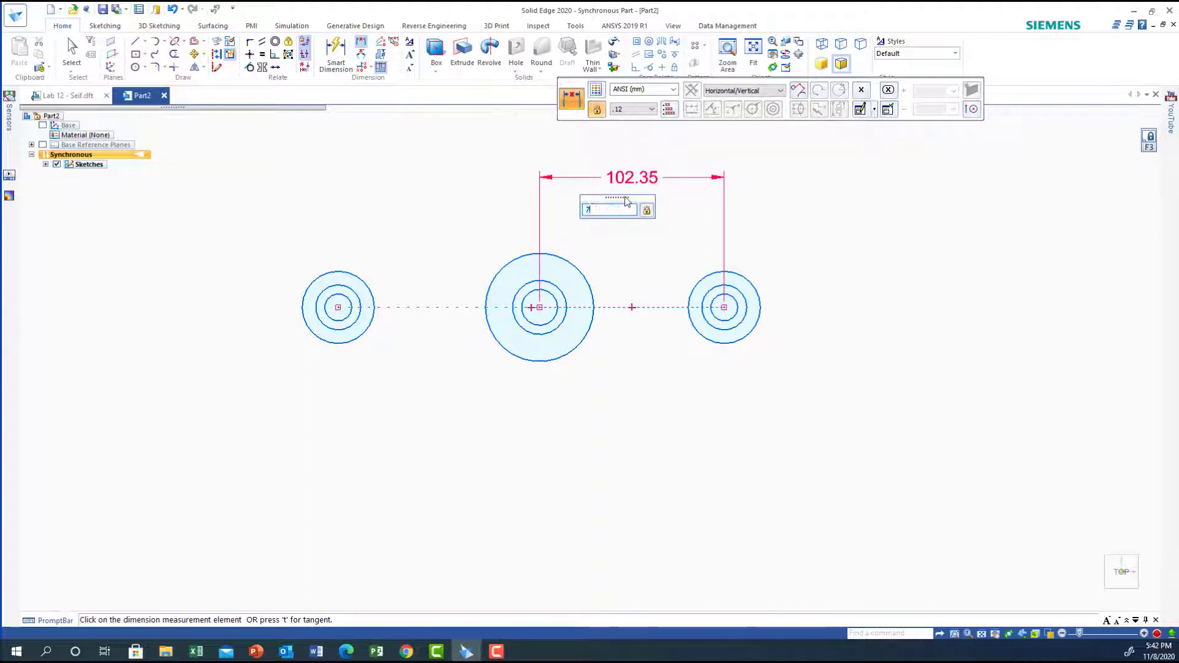
type("70")
key("Return")
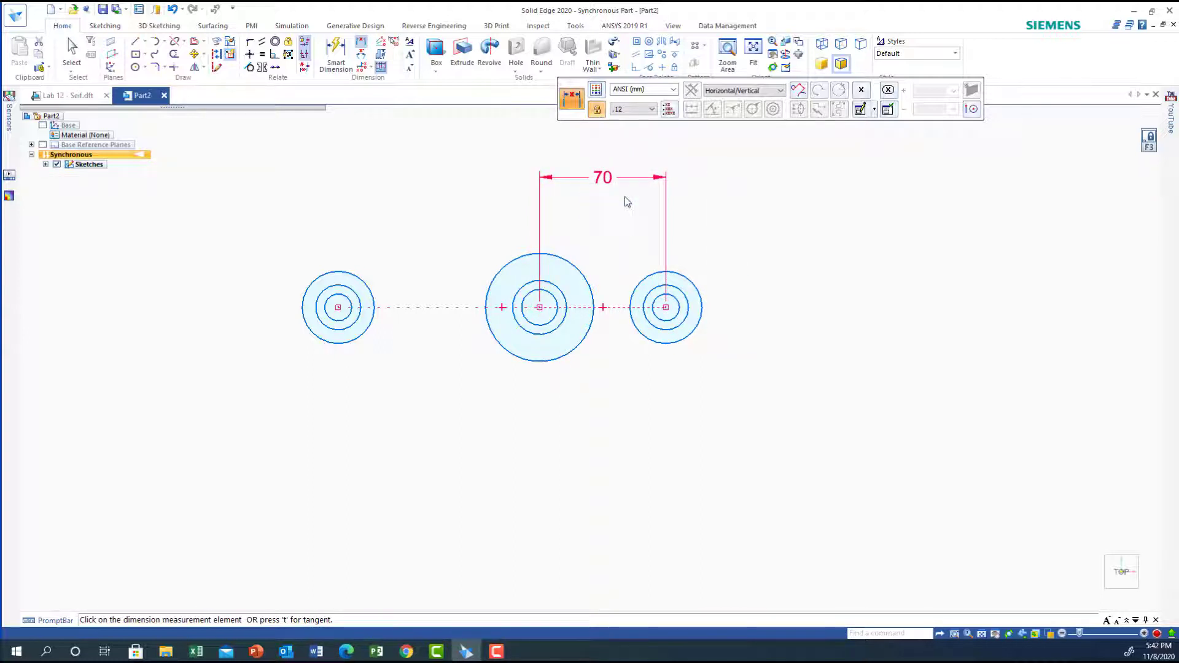
Dimension the horizontal distance from the central circles to the left circle group and set it to 70 mm.
left_click(335, 265)
left_click(432, 184)
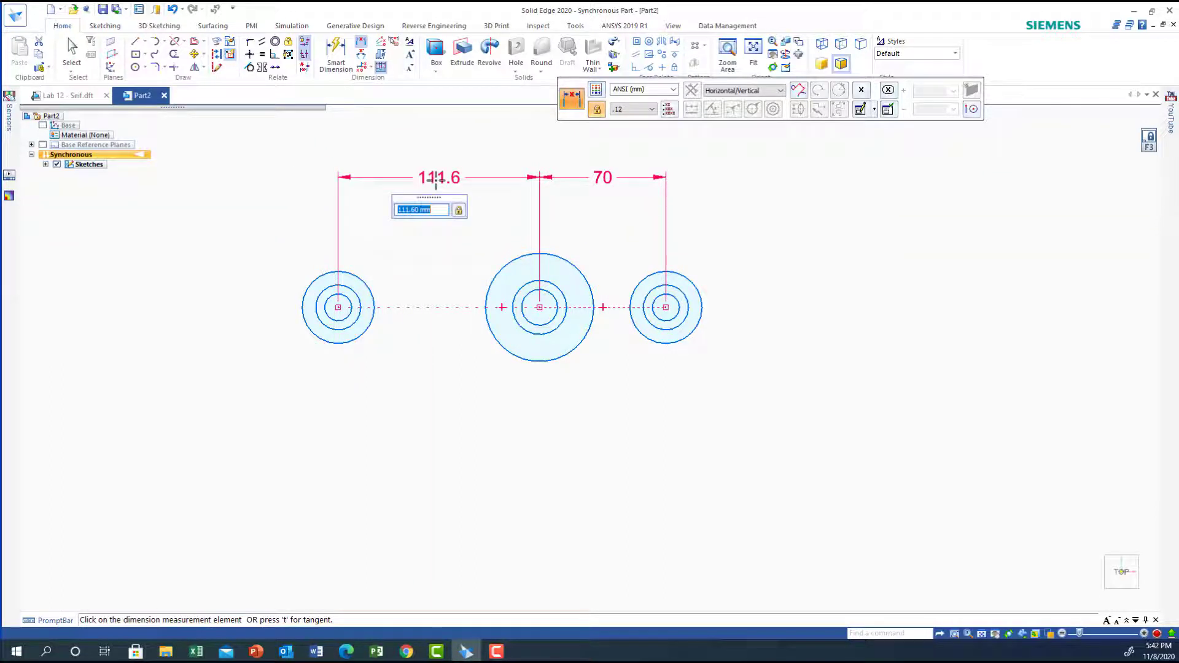
type("70")
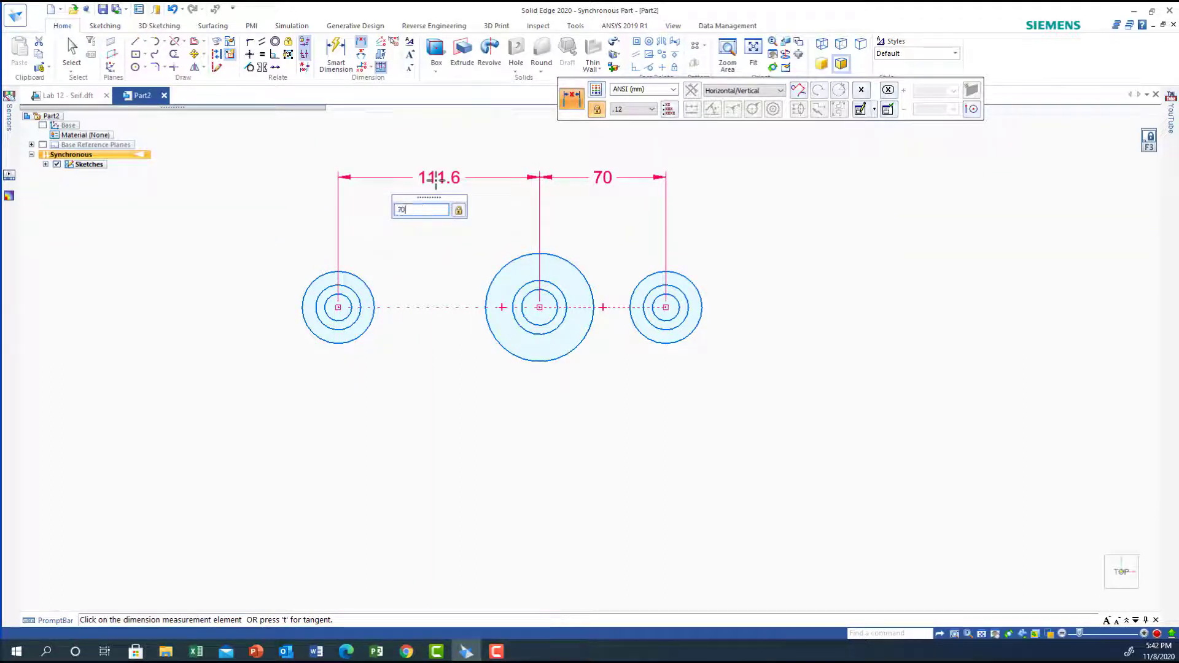
key("Return")
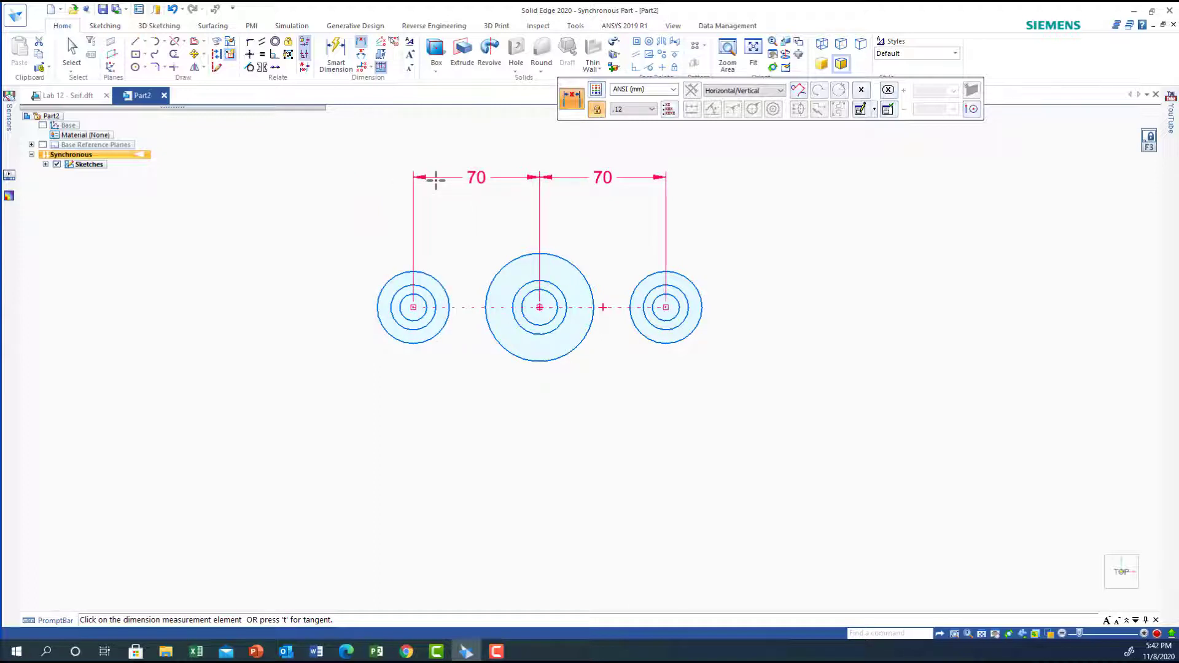
Add diameter dimensions to all three concentric circles of the right-hand group, stacking the labels above and to its right.
left_click(336, 54)
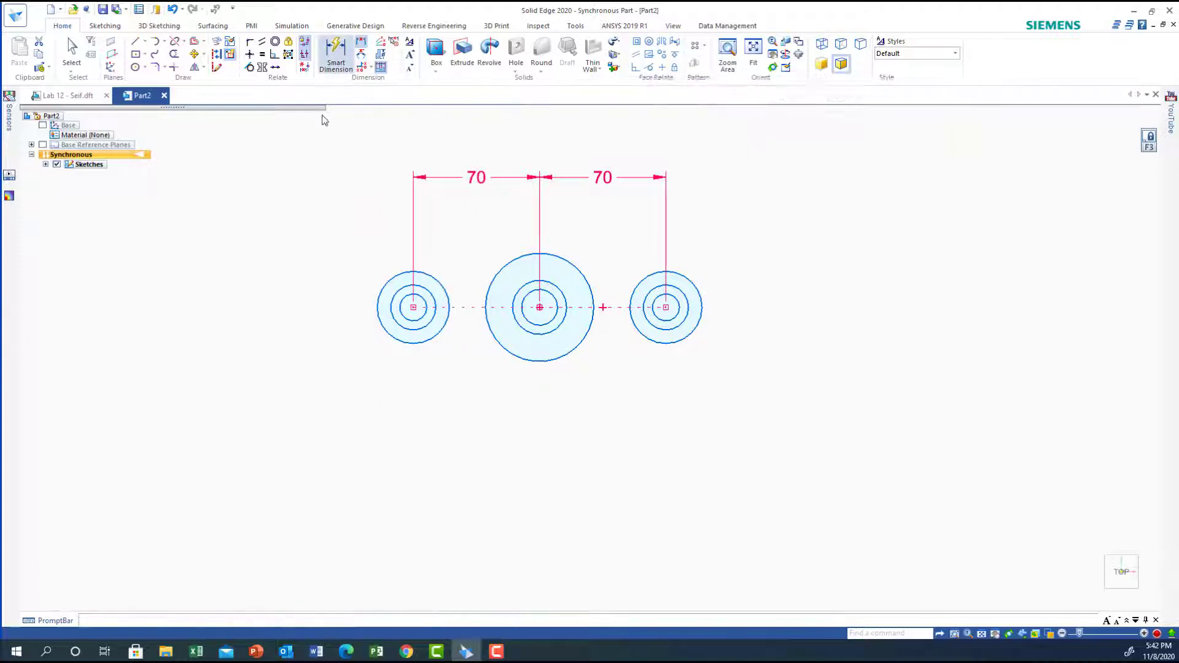
left_click(681, 273)
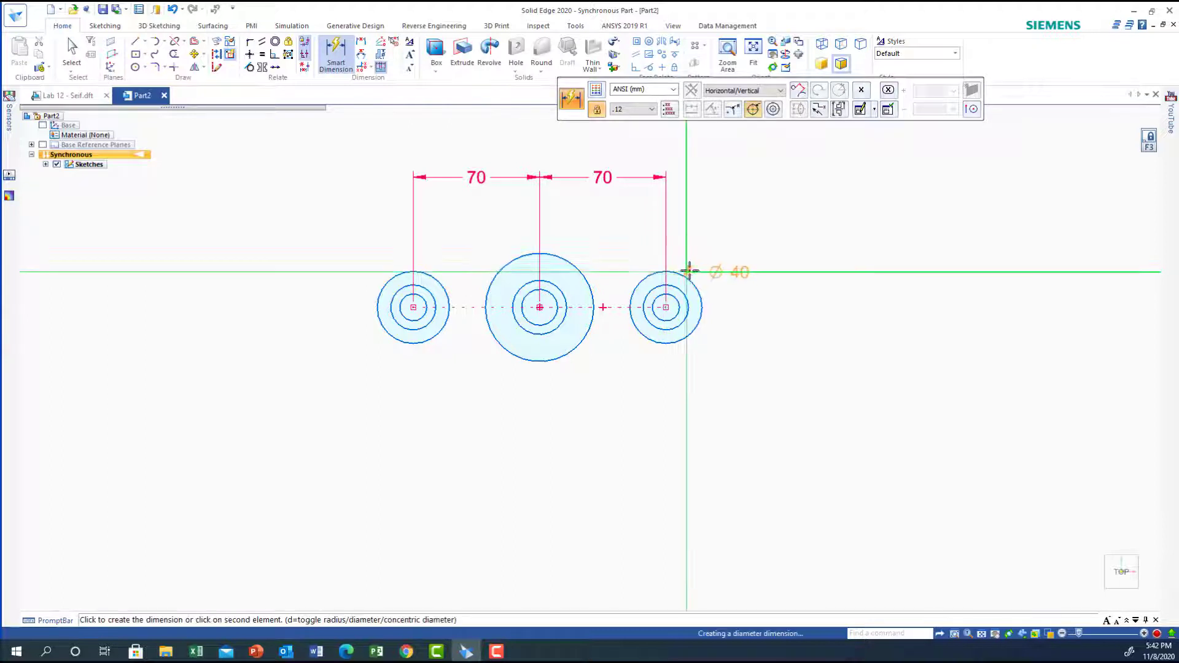
left_click(741, 223)
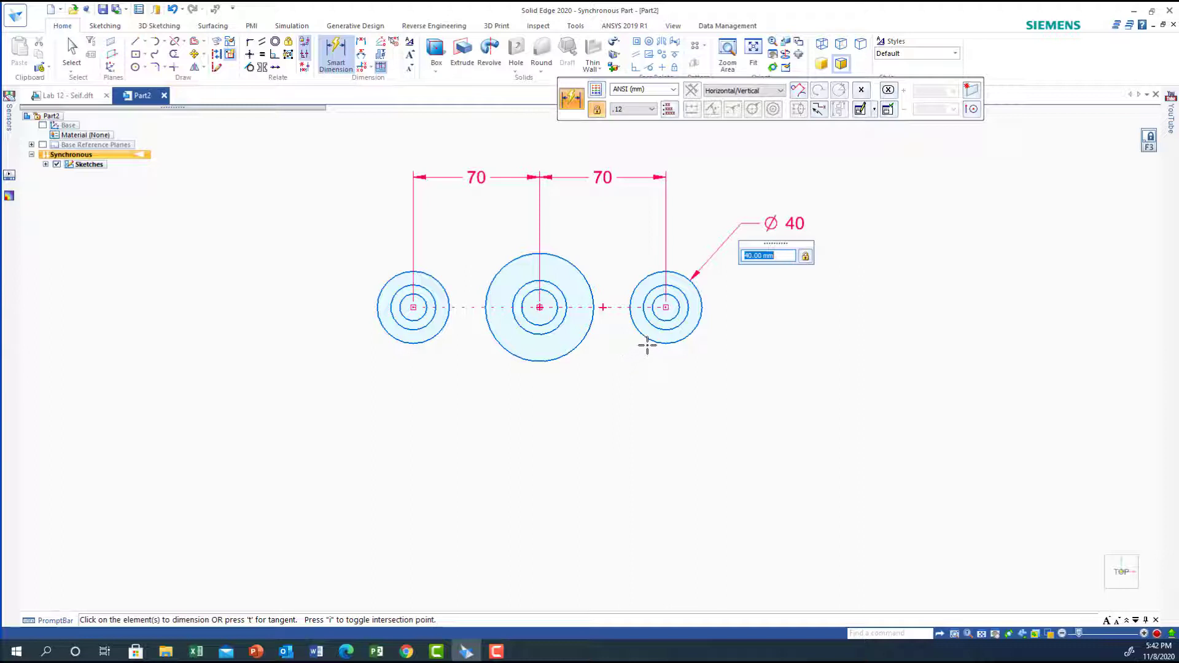
left_click(688, 294)
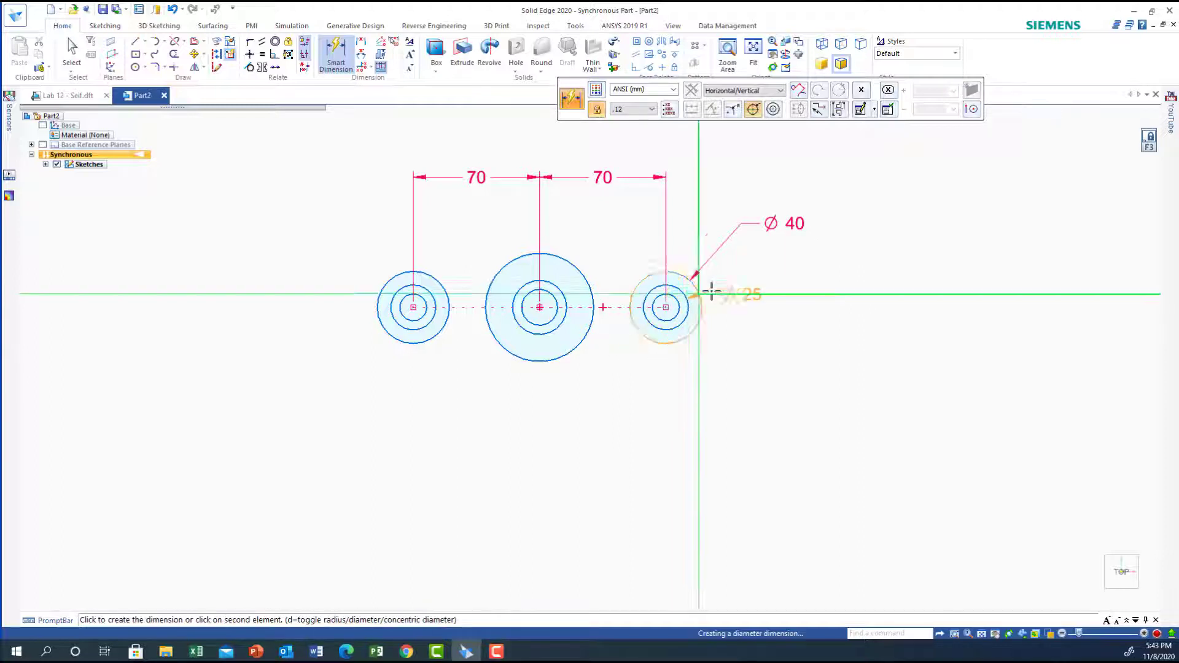
left_click(744, 242)
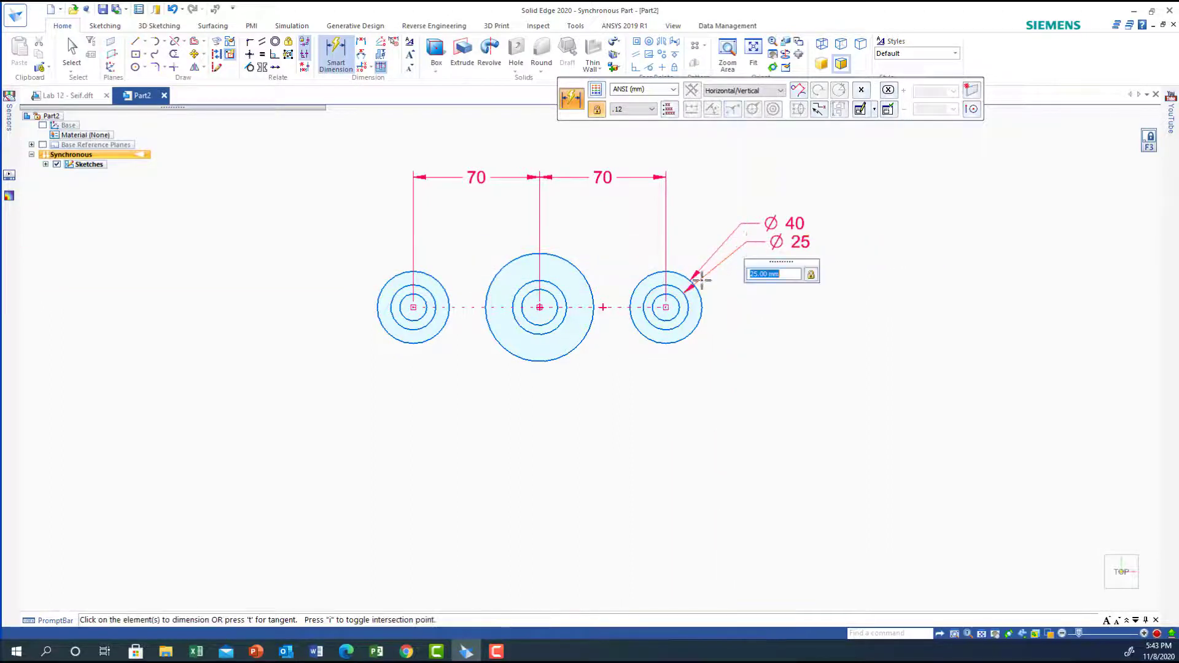
left_click(677, 298)
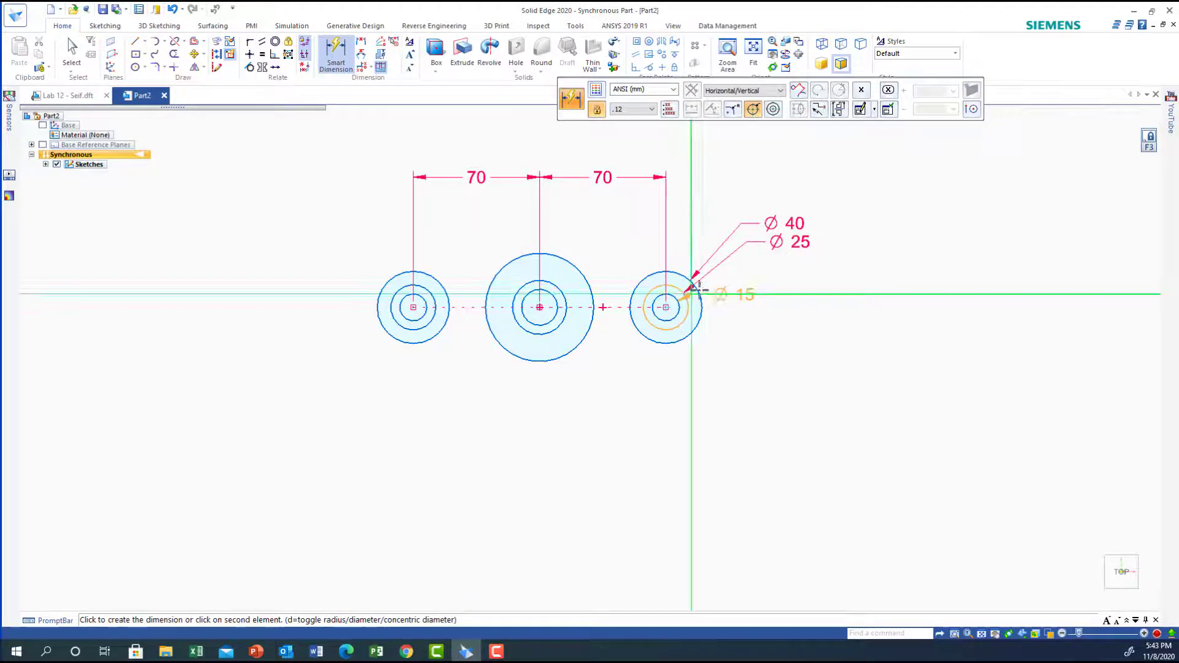
left_click(745, 256)
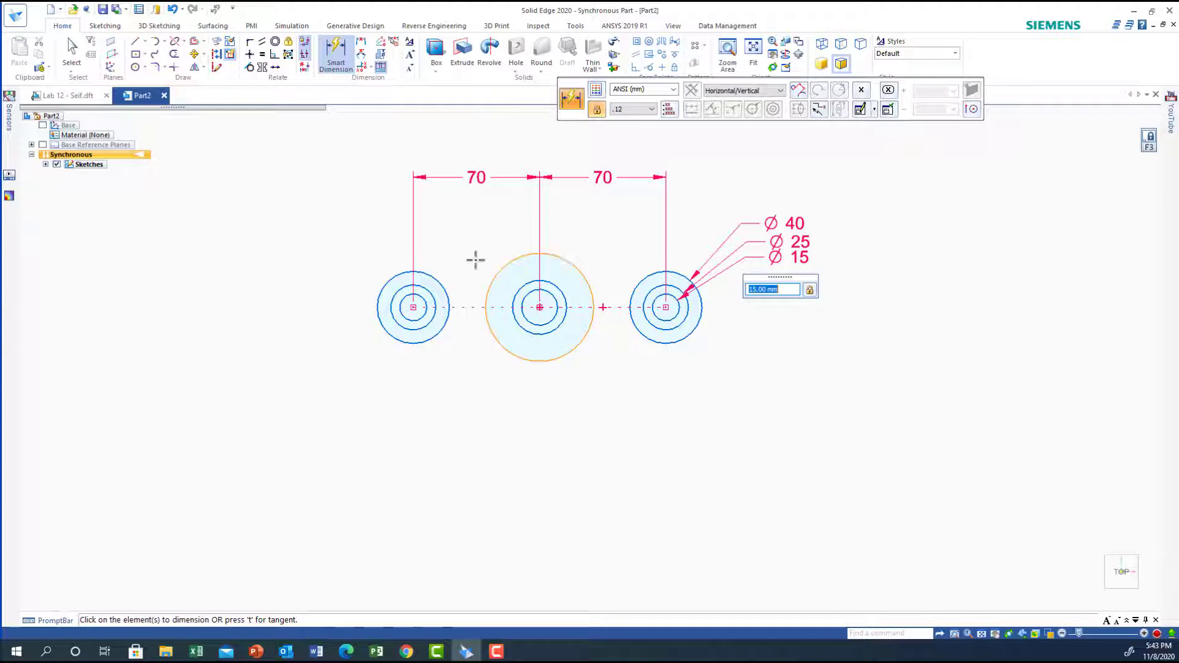
Add diameter dimensions to all three concentric circles of the left-hand group, stacking the labels above and to its left.
left_click(387, 279)
left_click(329, 226)
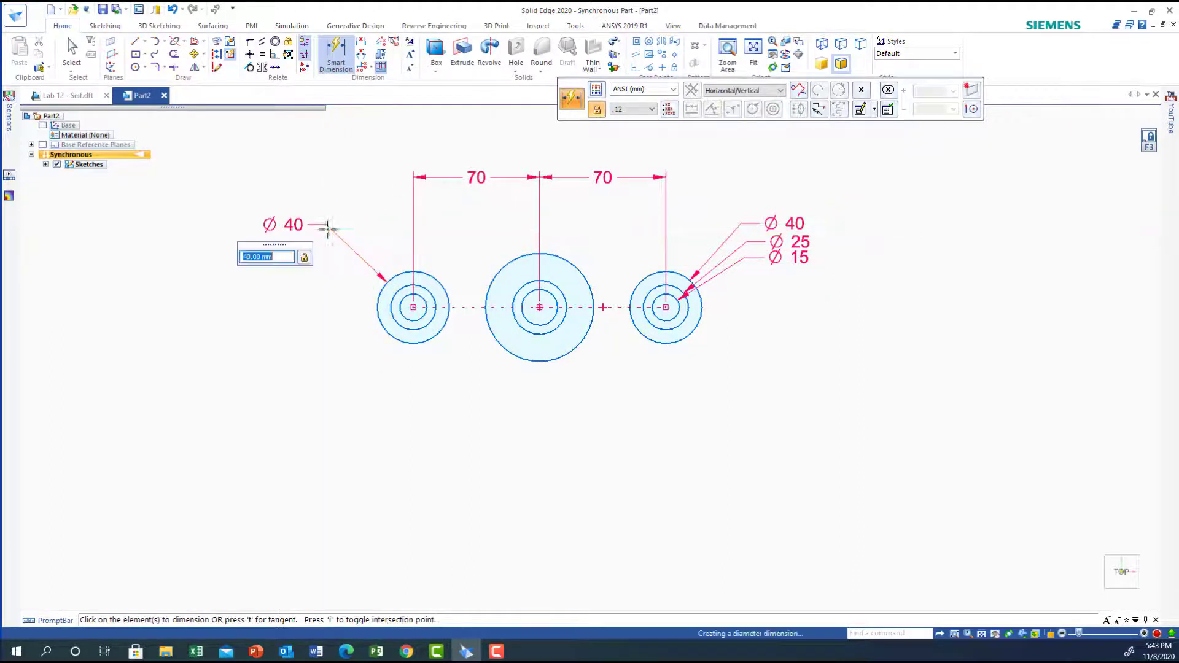
left_click(395, 293)
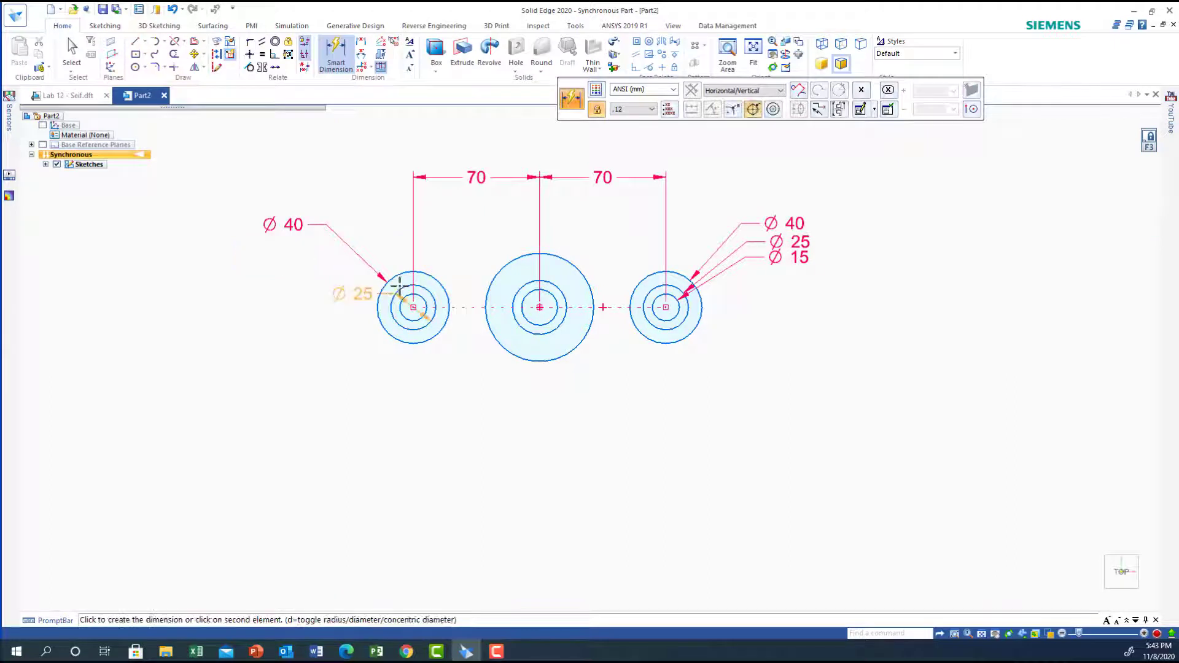
left_click(338, 197)
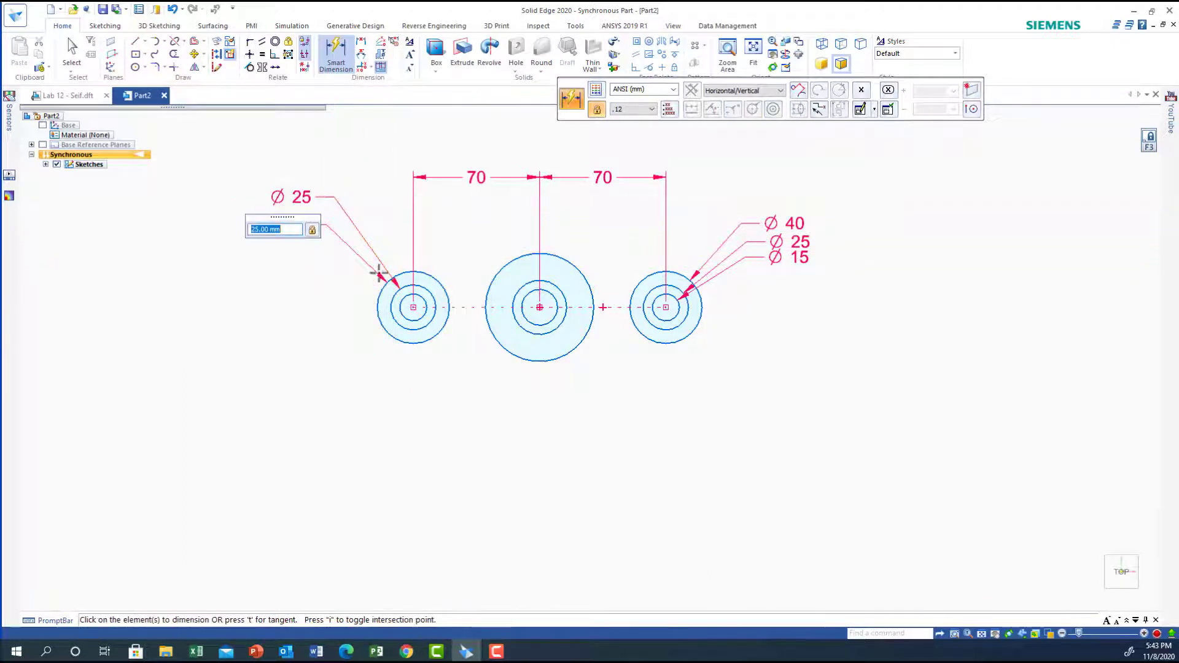
left_click(406, 297)
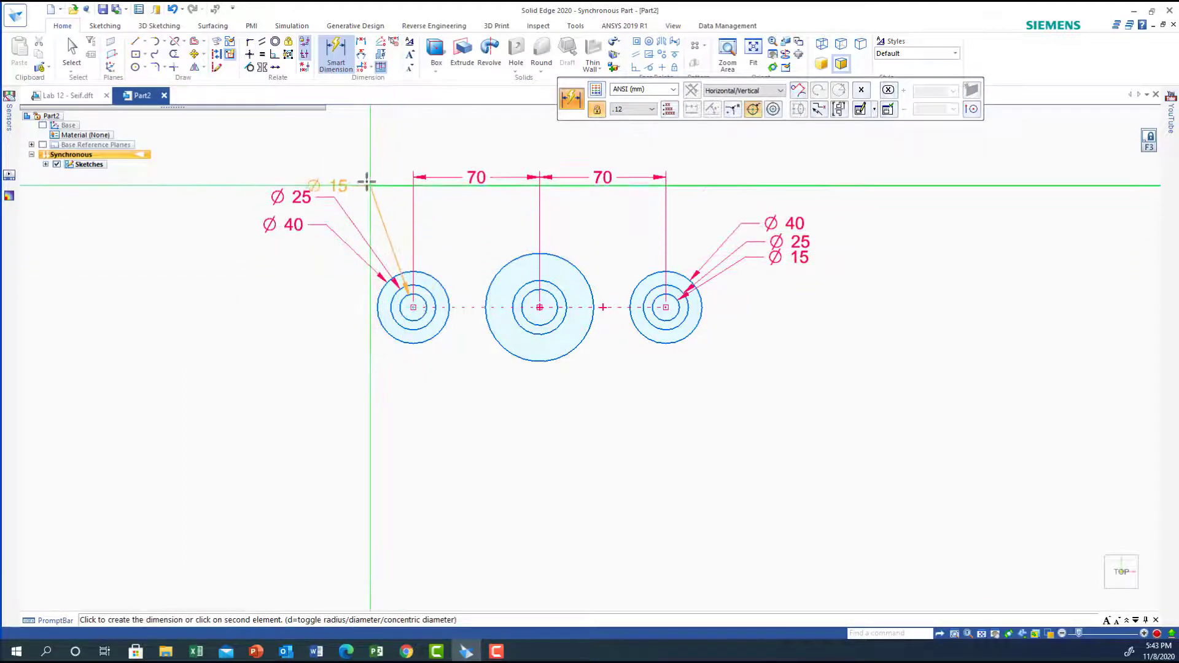
left_click(339, 175)
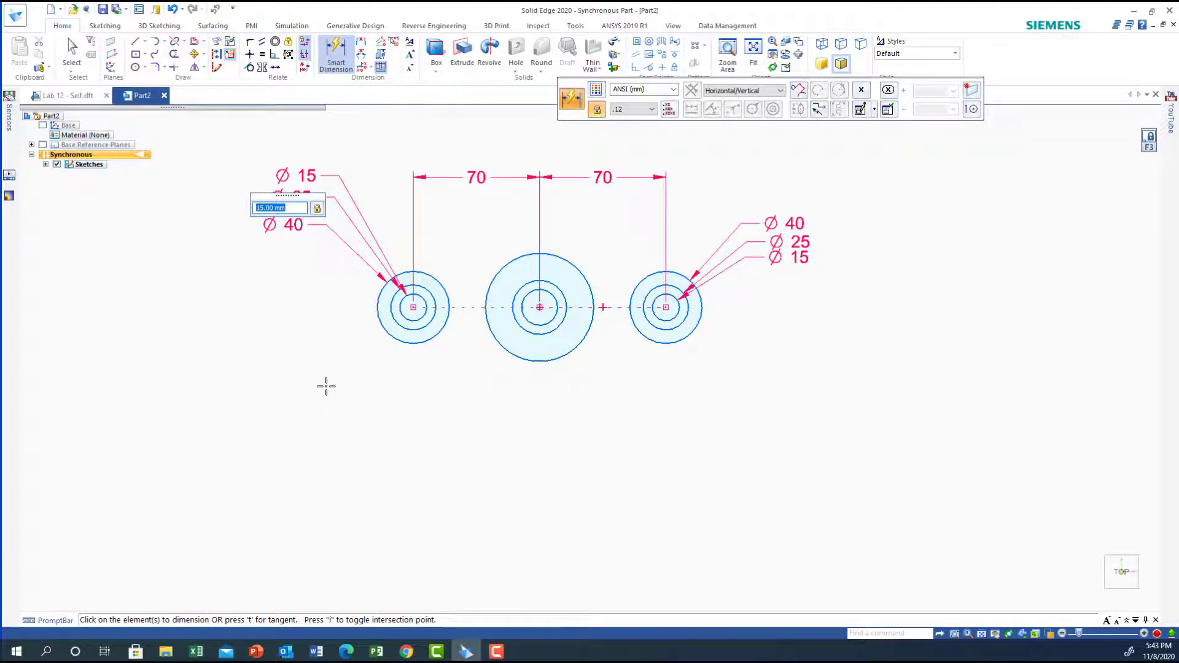
Add diameter dimensions to the outer, middle and inner circles of the central group.
left_click(577, 265)
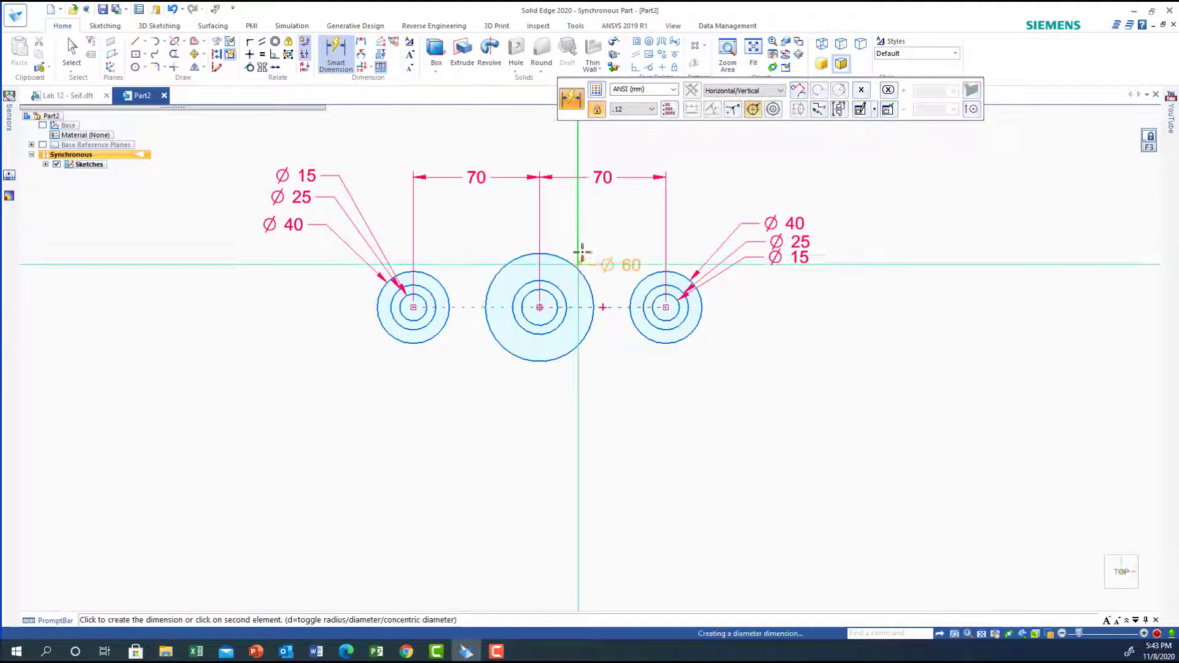
left_click(588, 209)
left_click(524, 283)
left_click(488, 214)
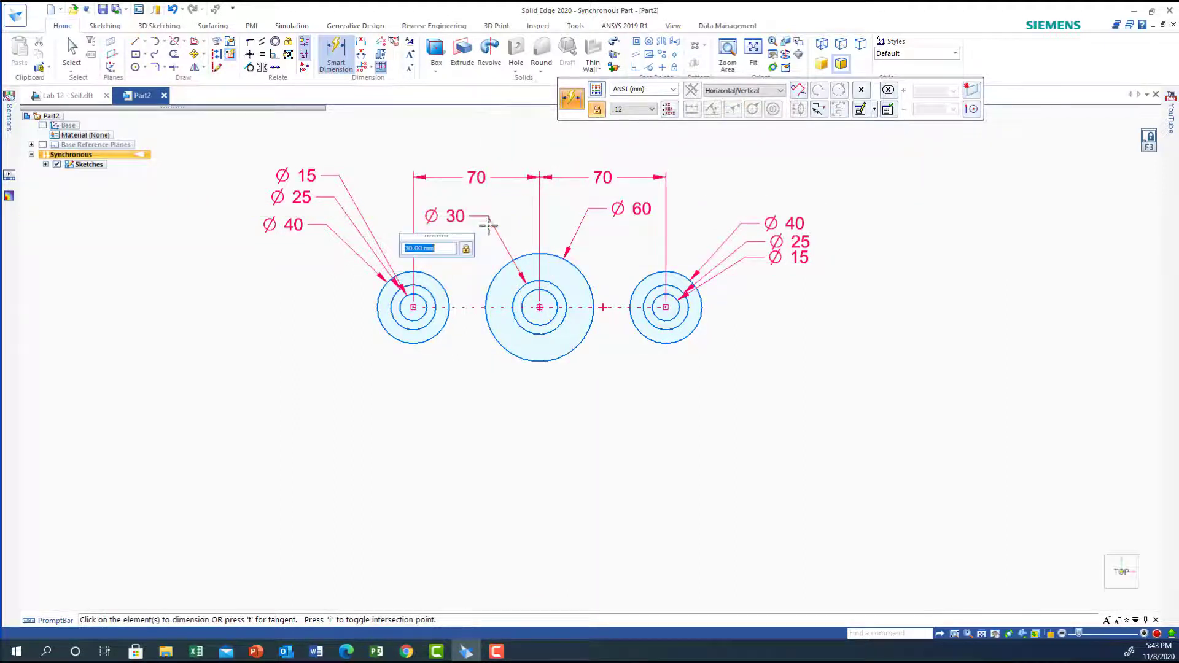
left_click(520, 295)
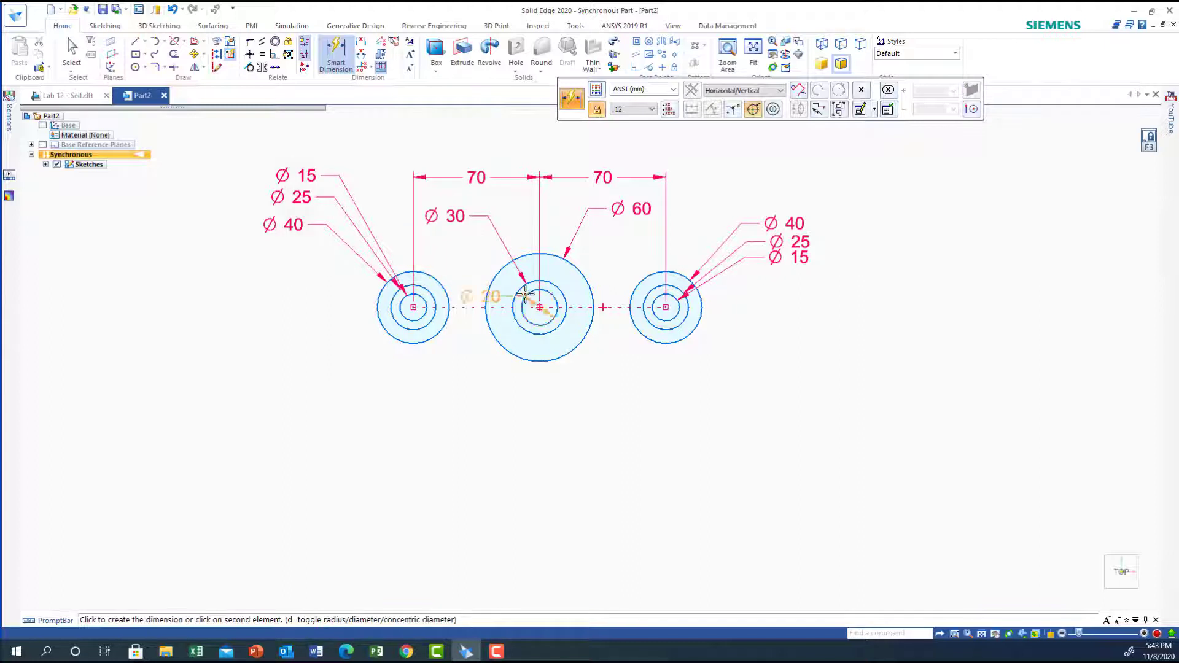
left_click(476, 231)
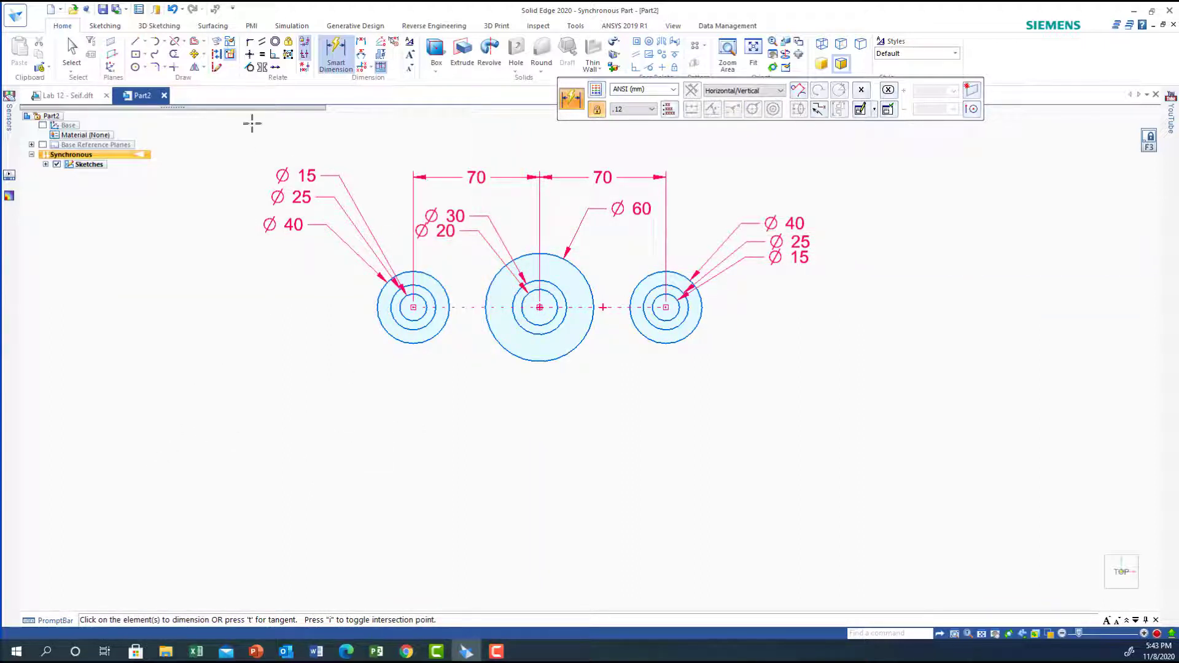
Draw horizontal tangent lines from the tops of the right and left outer circles to the large central circle.
left_click(135, 43)
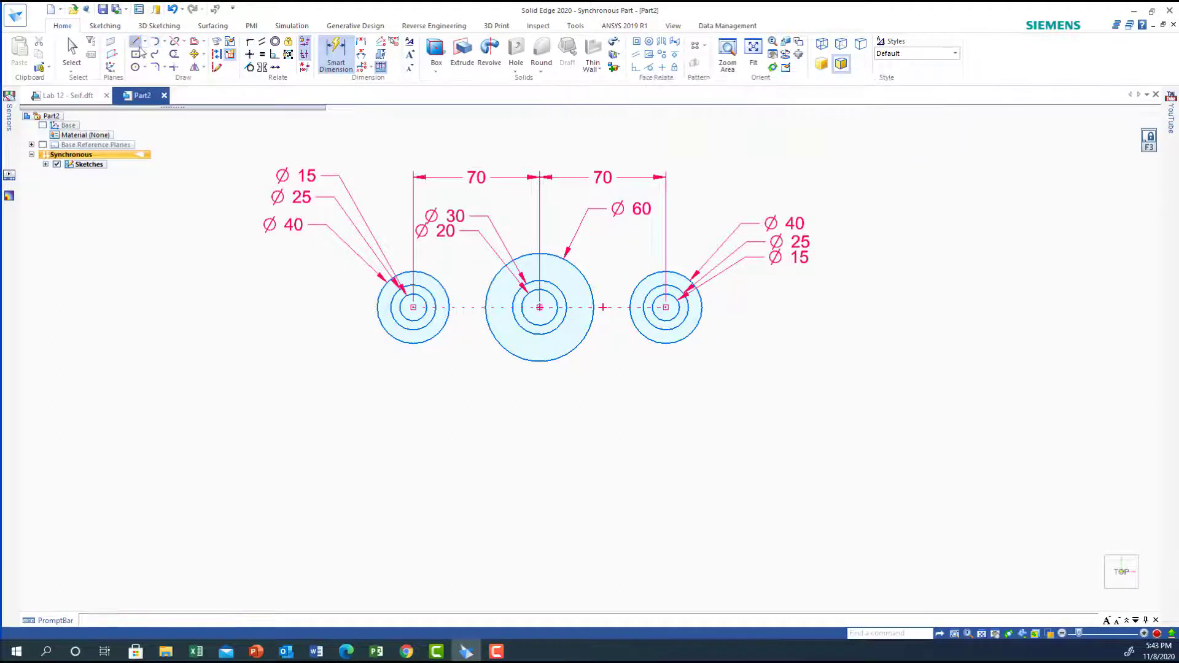
left_click(677, 274)
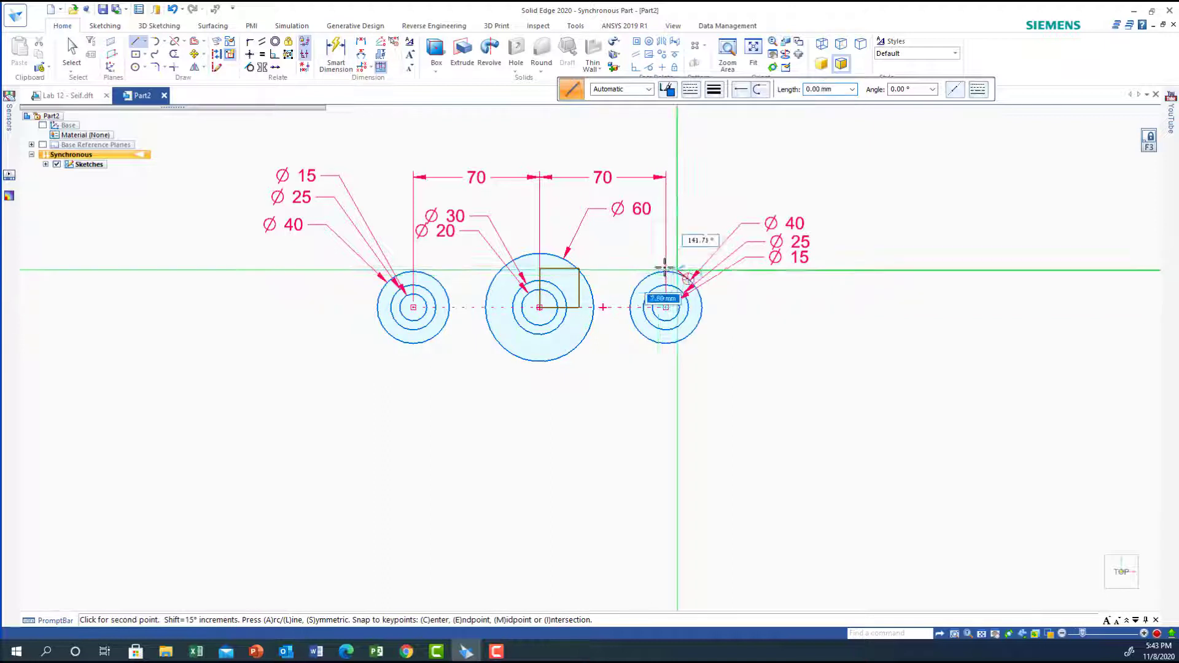
left_click(580, 271)
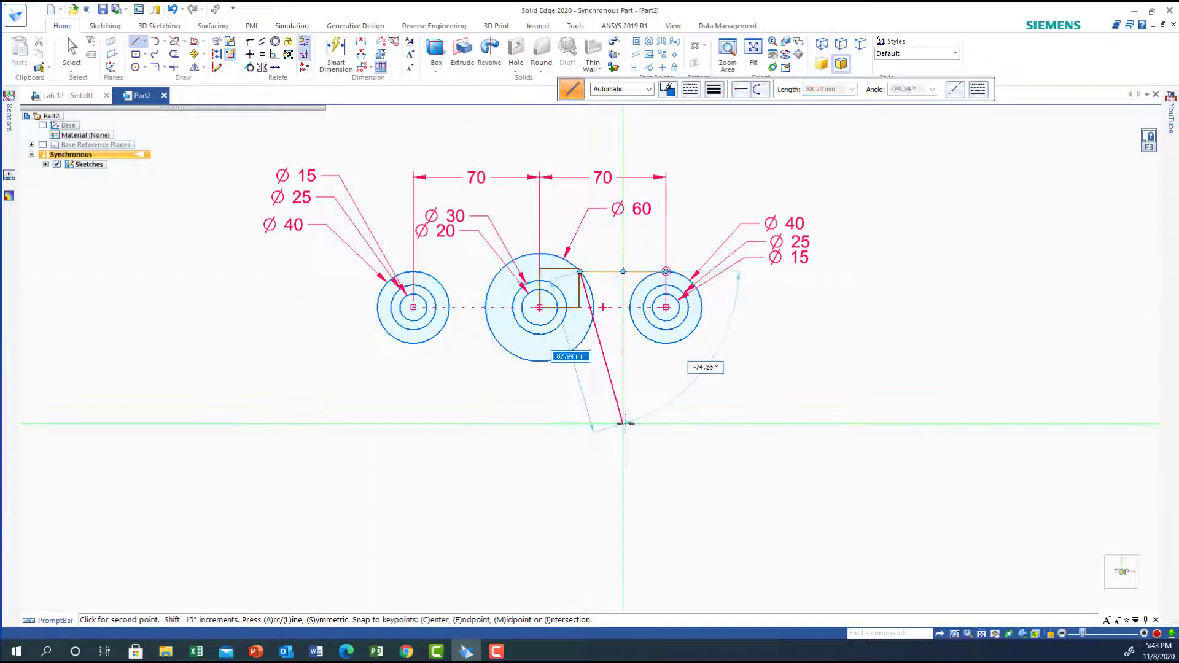
left_click(378, 295)
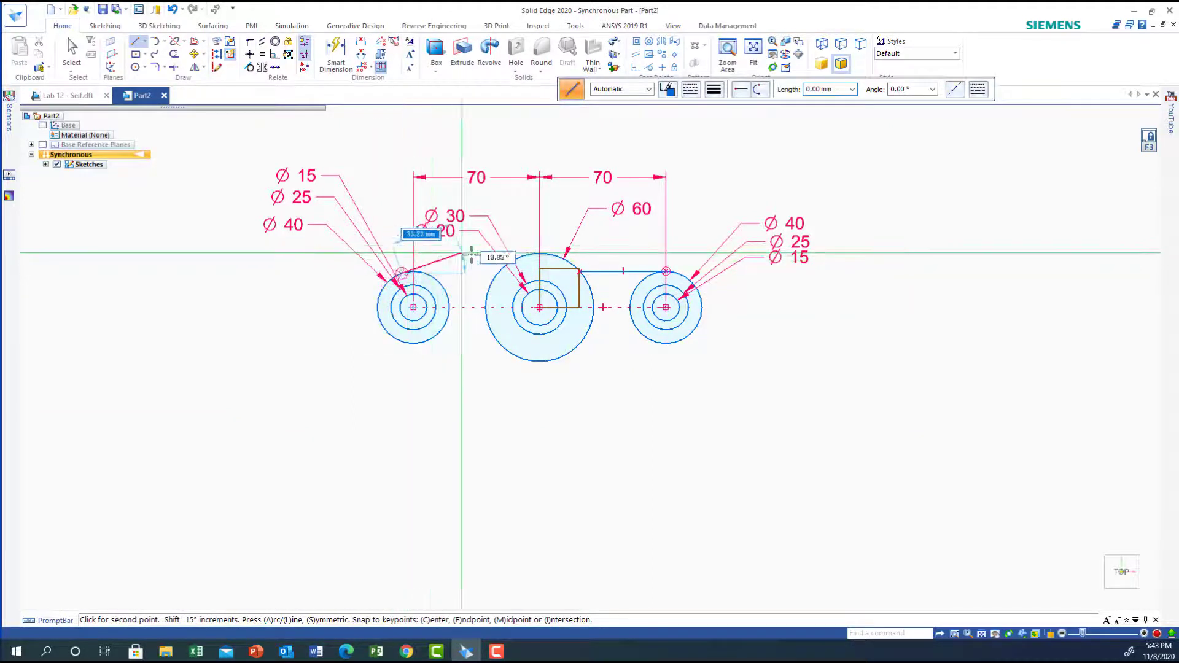
left_click(499, 272)
right_click(489, 448)
key("Escape")
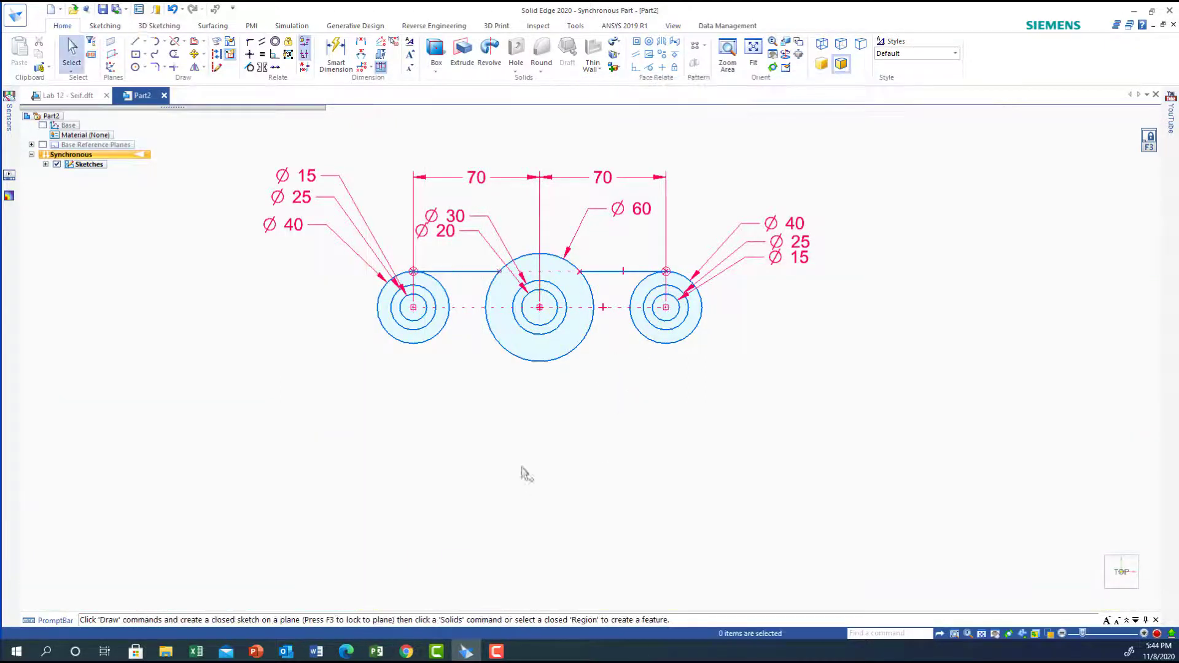
Sketch a 70 mm diameter circle about 103 mm below the central circles, vertically aligned with the origin.
left_click(136, 66)
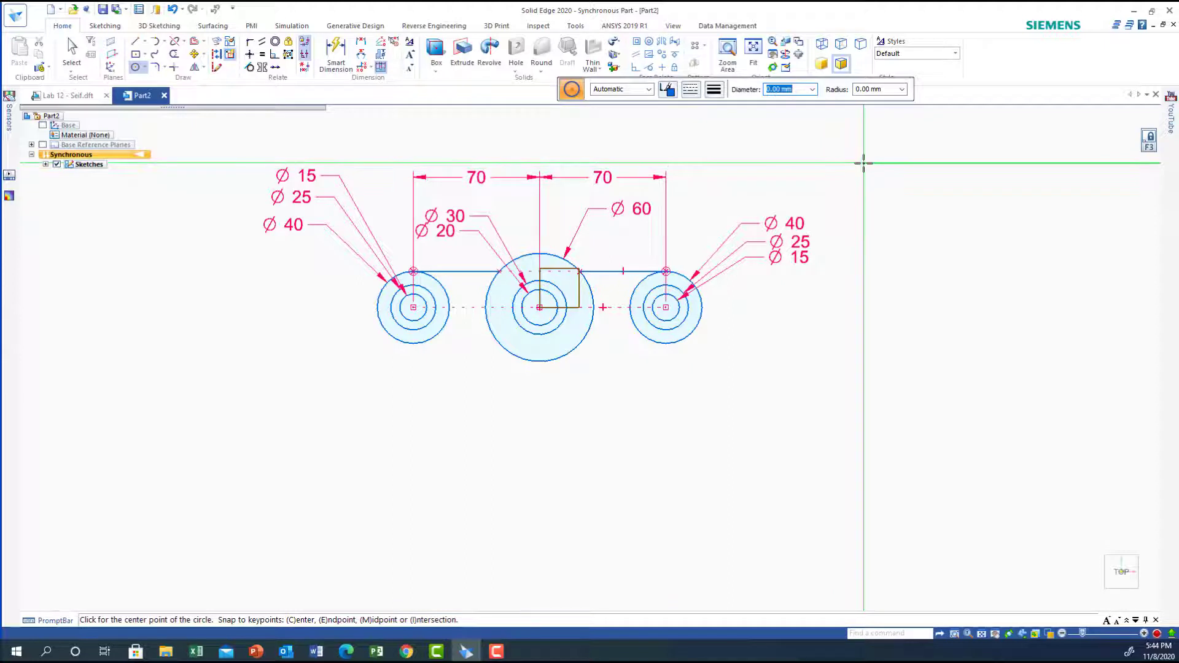
key("Return")
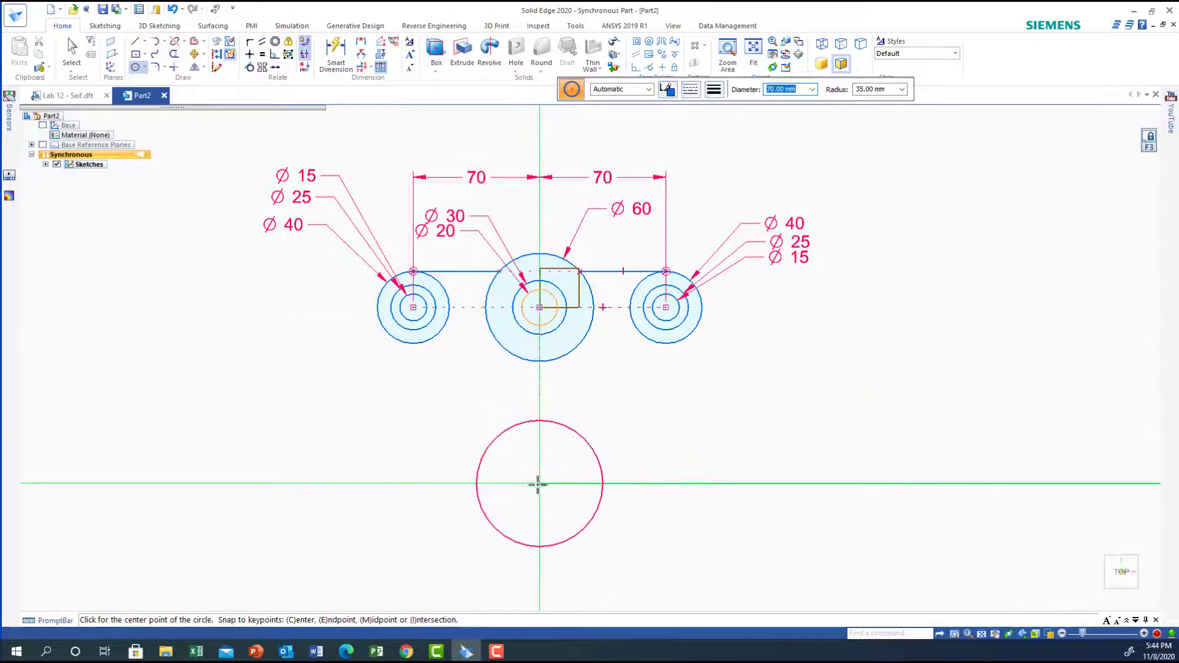
left_click(539, 493)
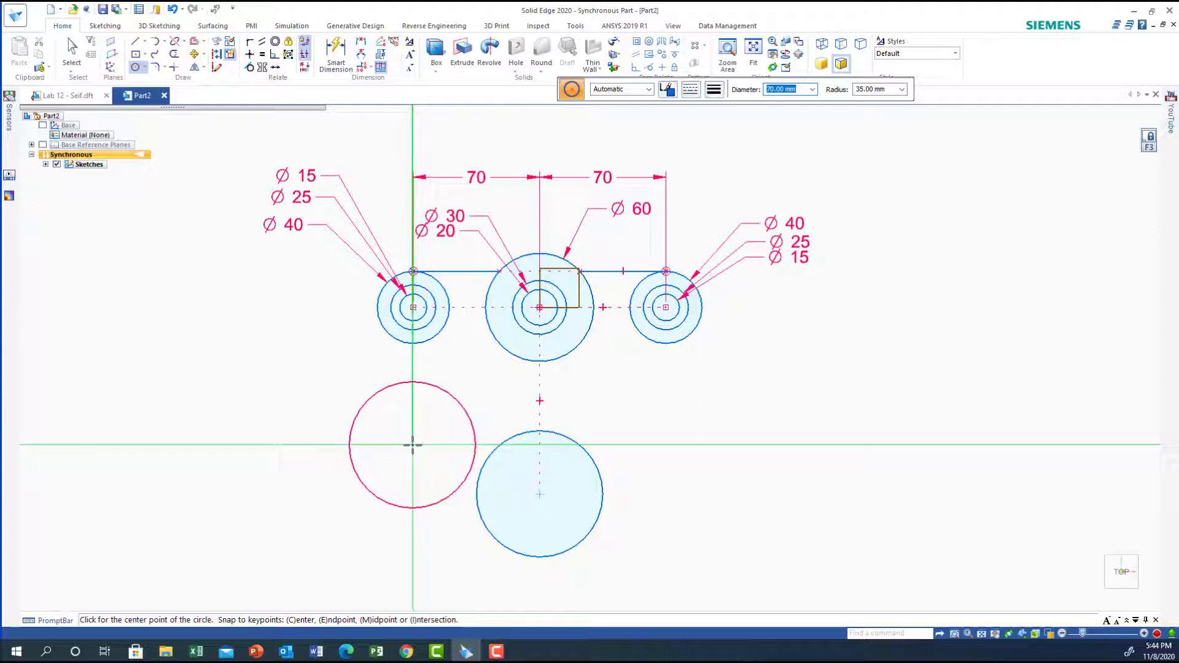
Add concentric circles of 45 mm, 30 mm and 24 mm diameter inside the lower 70 mm circle.
key("Return")
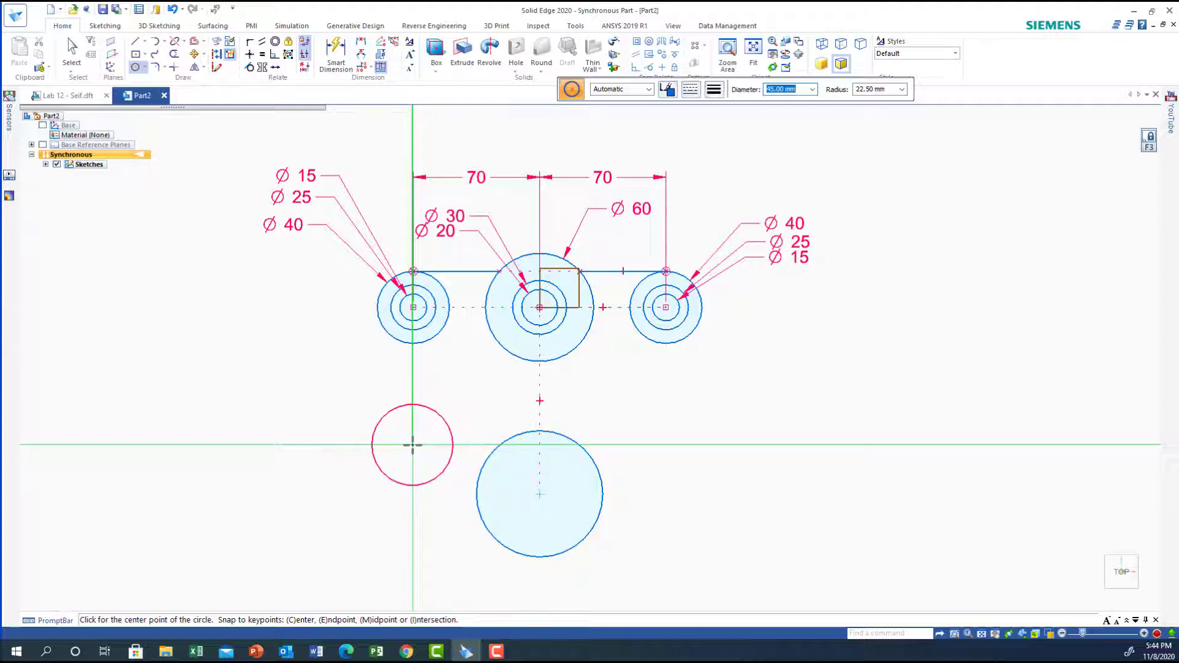
left_click(539, 493)
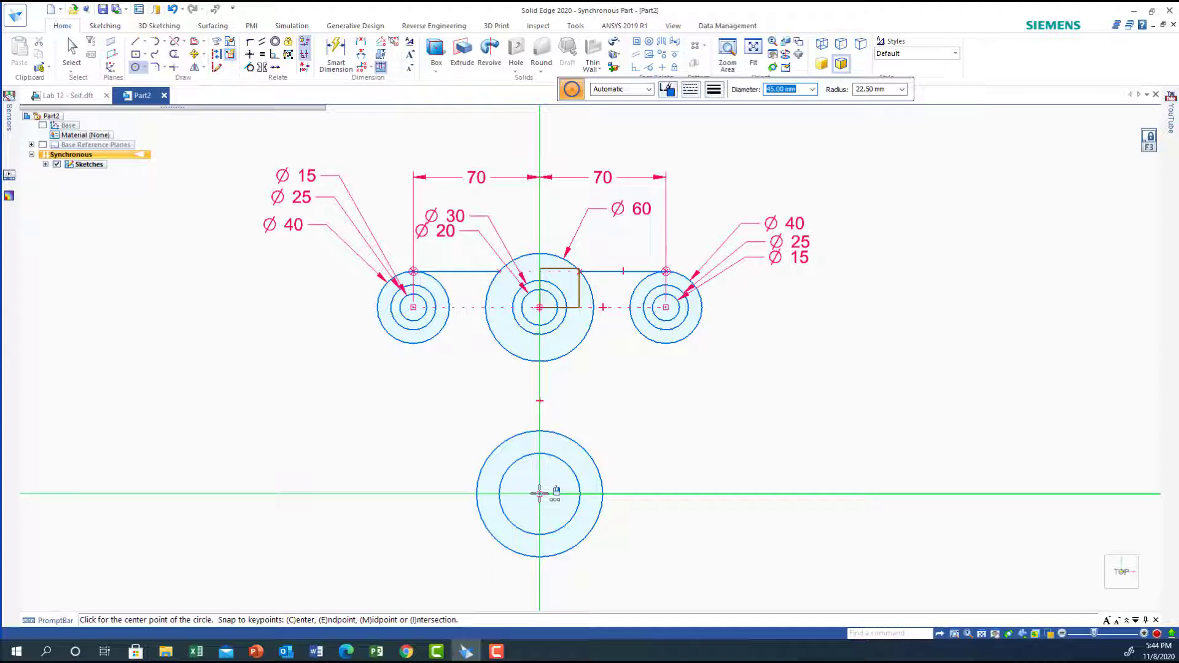
key("Return")
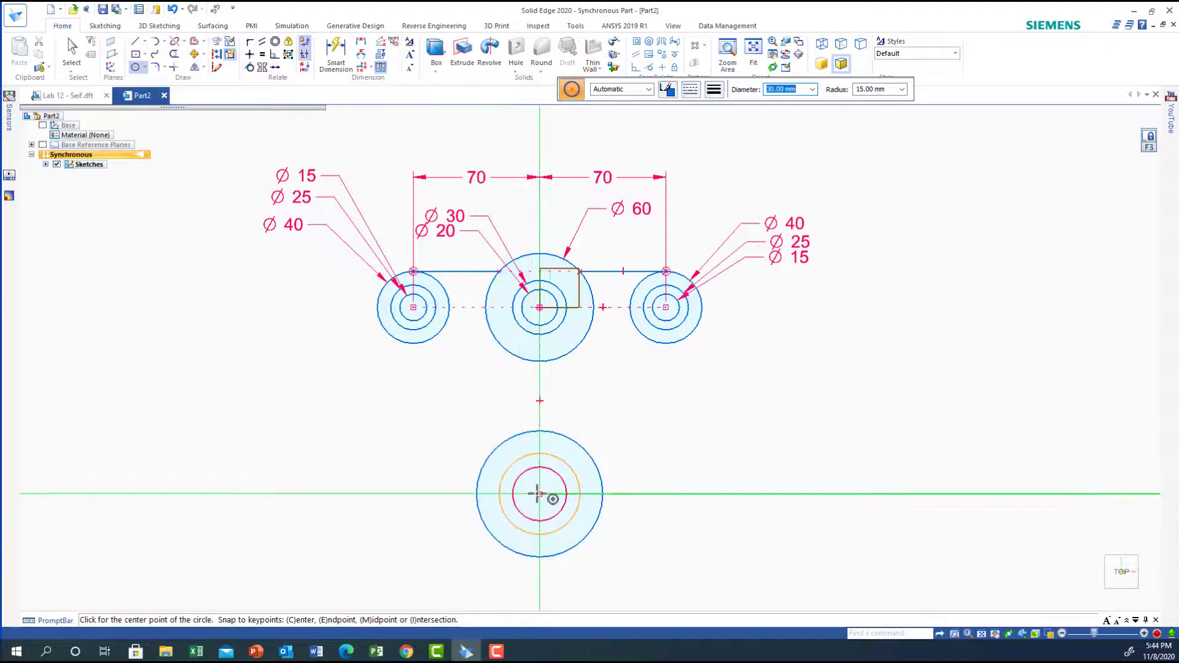
left_click(540, 493)
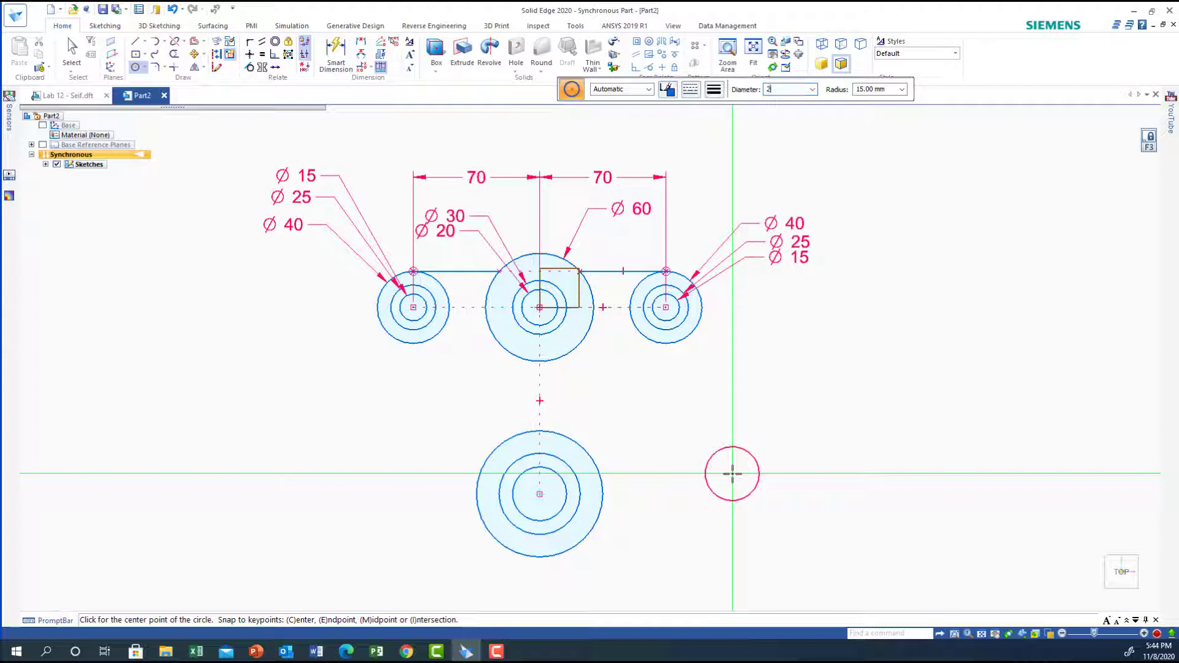
key("Tab")
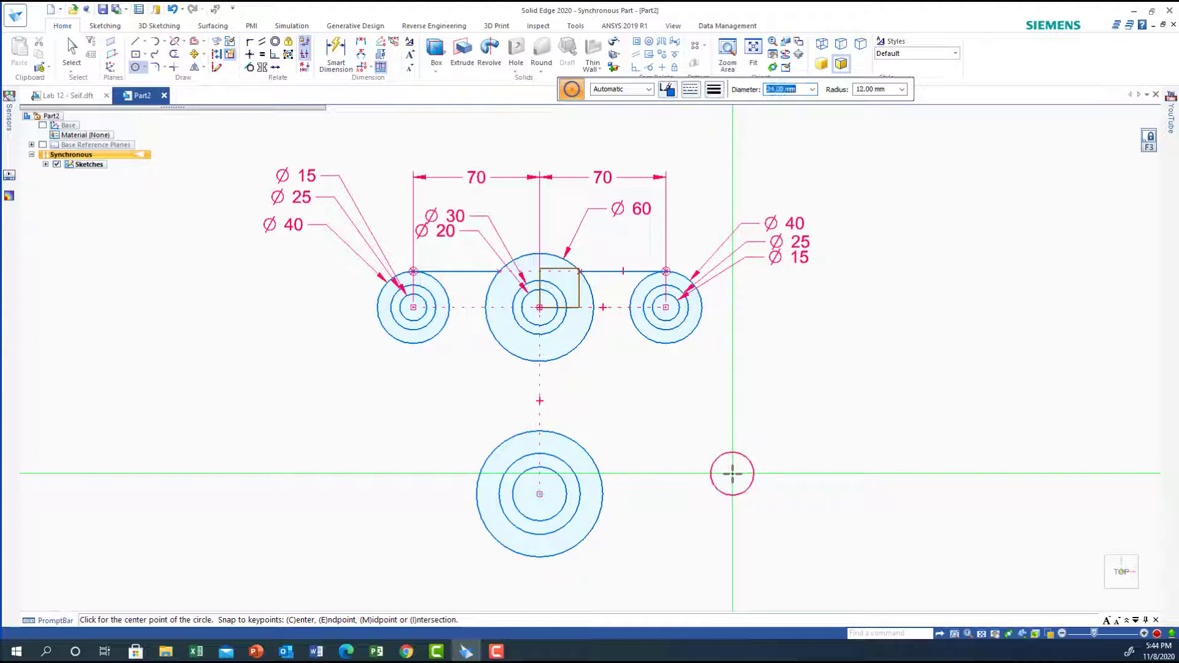
left_click(539, 493)
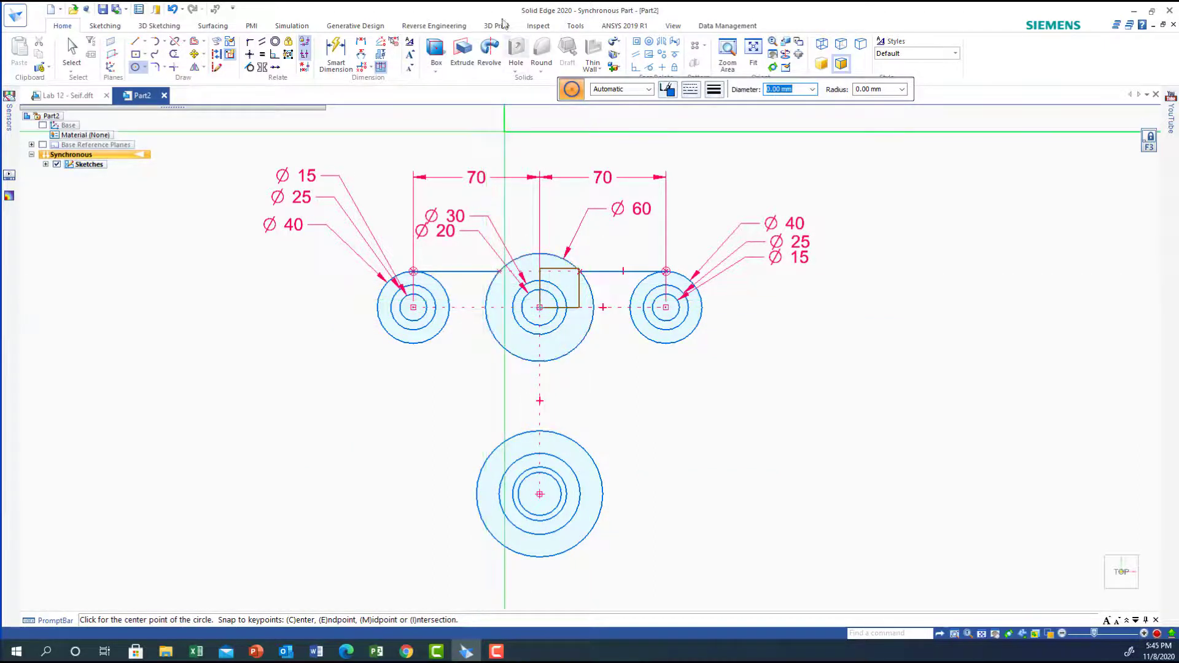
Dimension the vertical distance from the central circles to the lower circle group and set it to 100 mm.
left_click(362, 46)
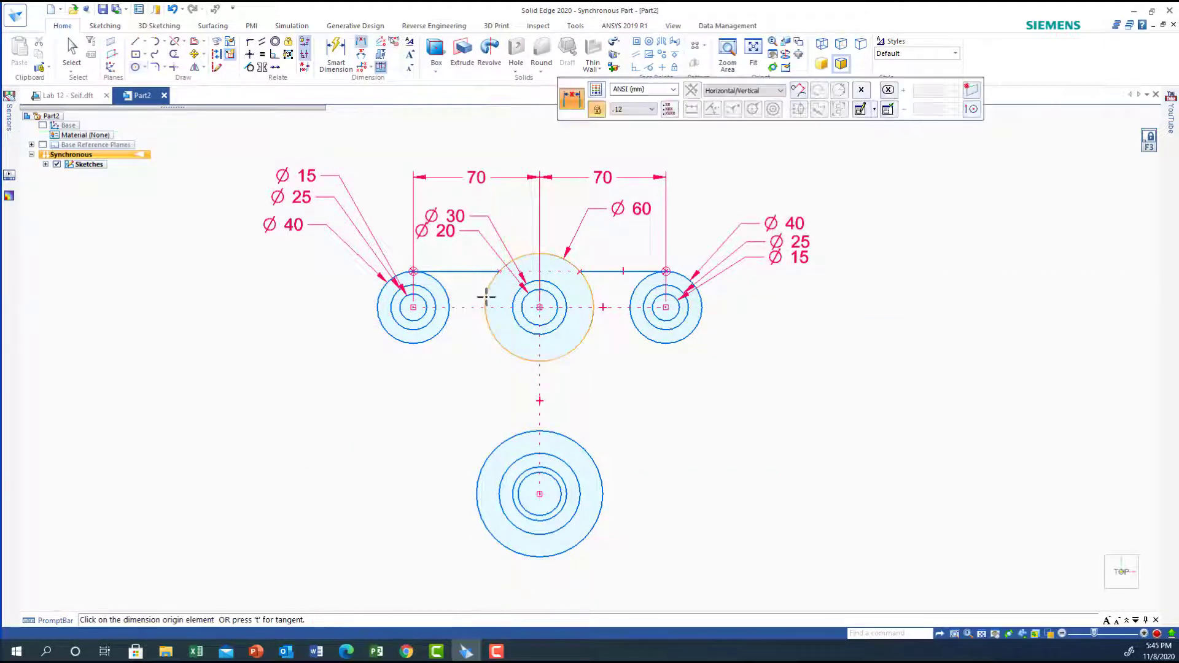
left_click(486, 301)
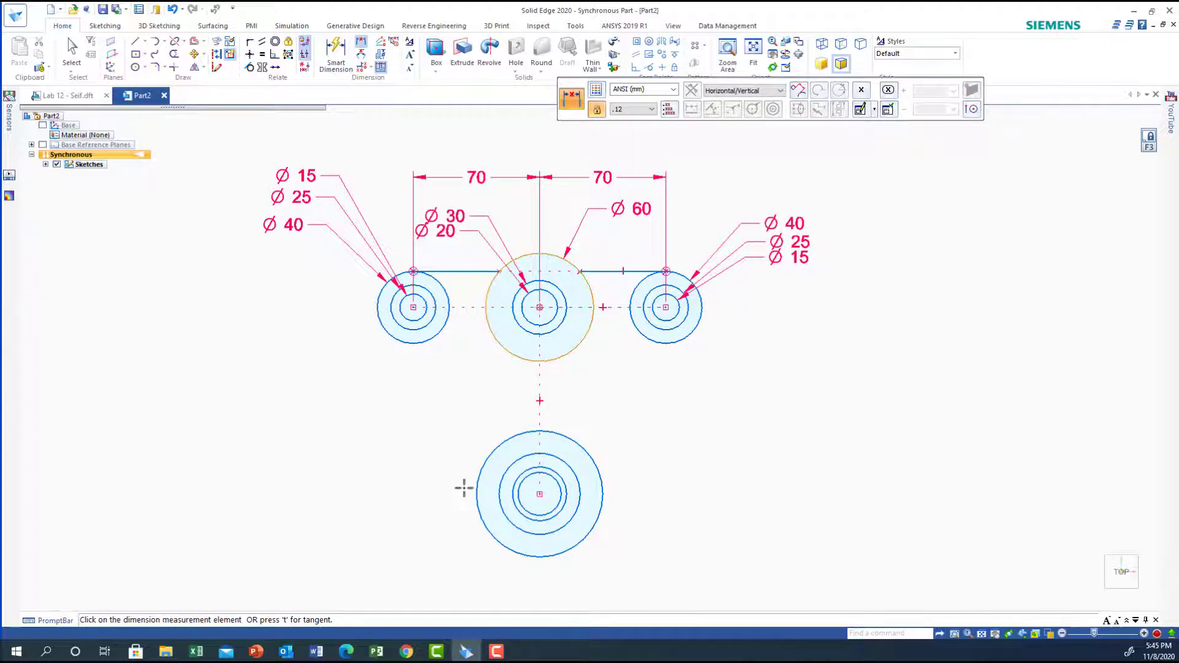
left_click(475, 502)
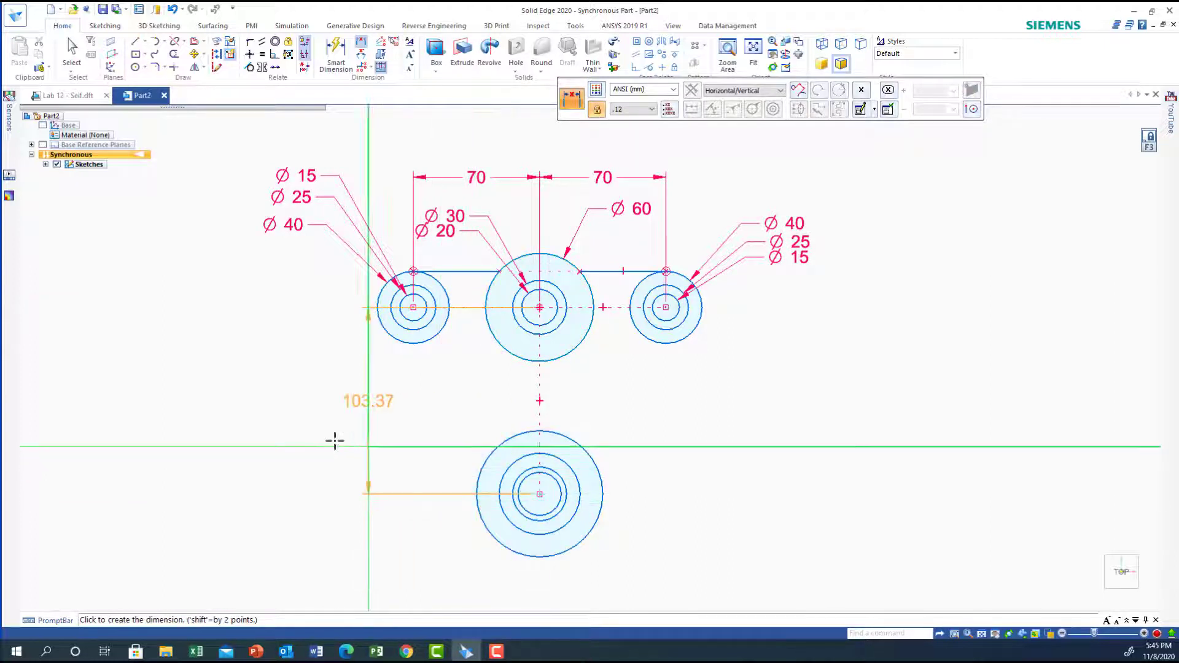
left_click(234, 421)
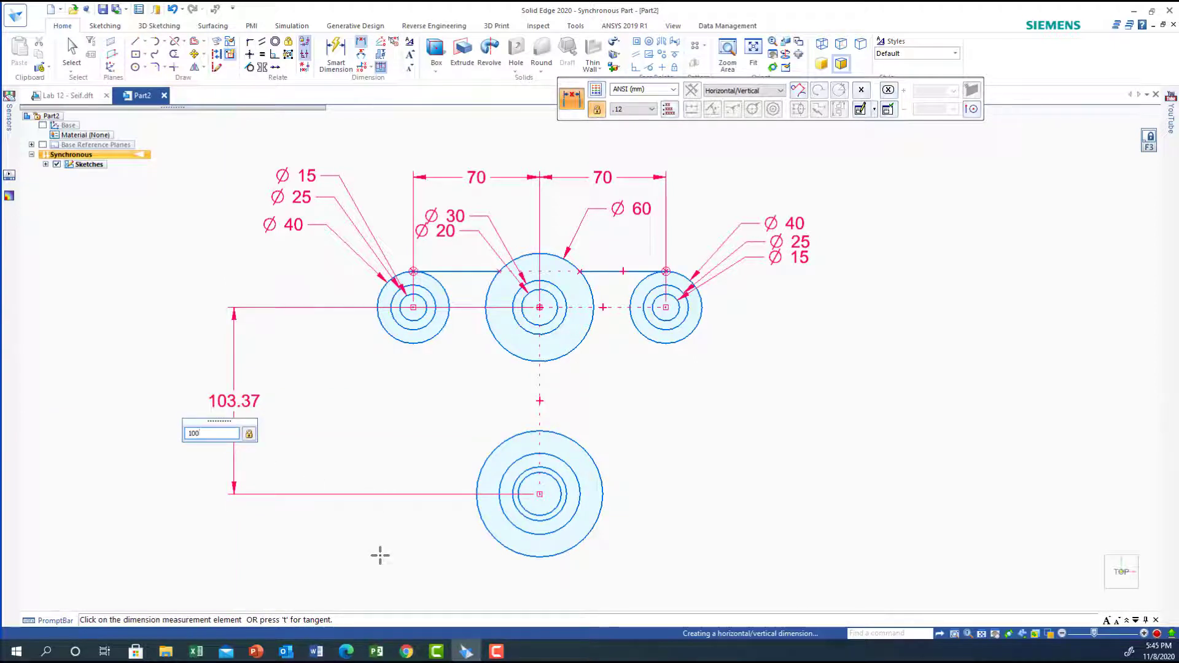
type("100")
key("Return")
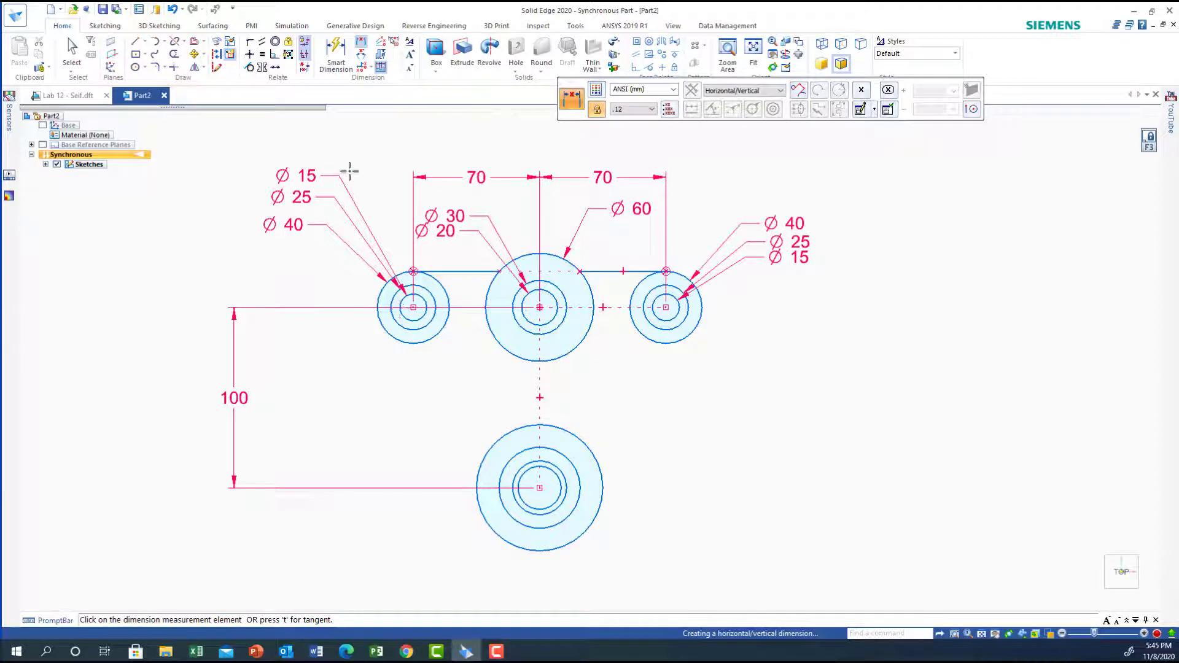
Draw slanted tangent lines from the outer 40 mm circles on both sides to the lower 70 mm circle.
left_click(137, 41)
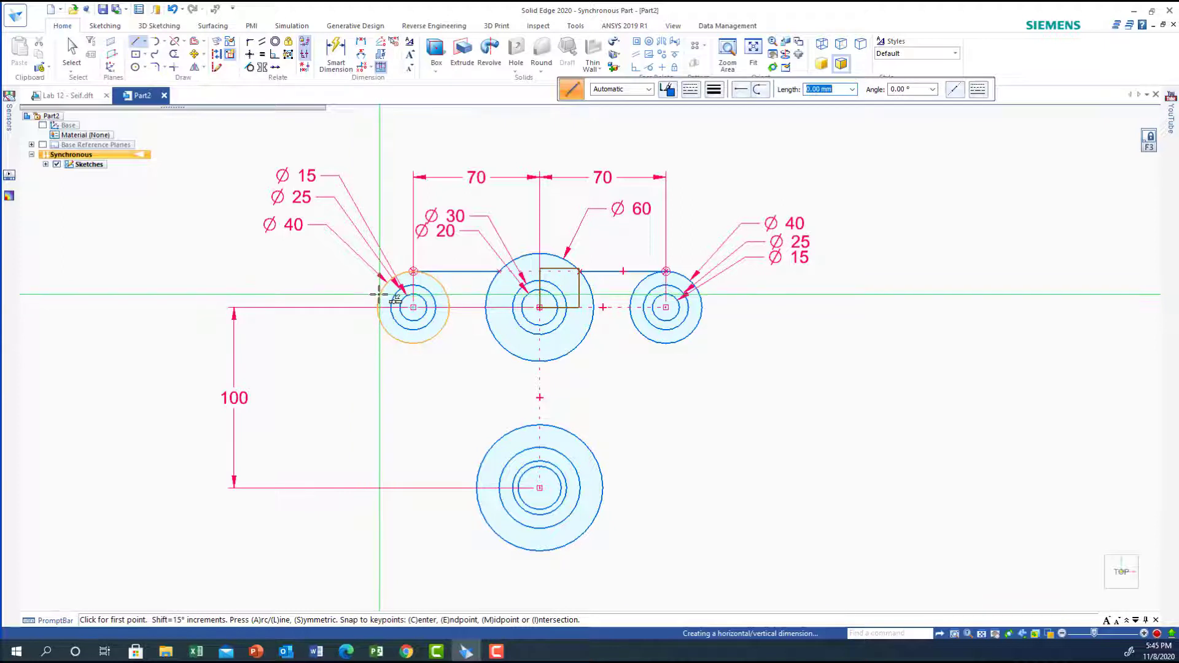
left_click(380, 321)
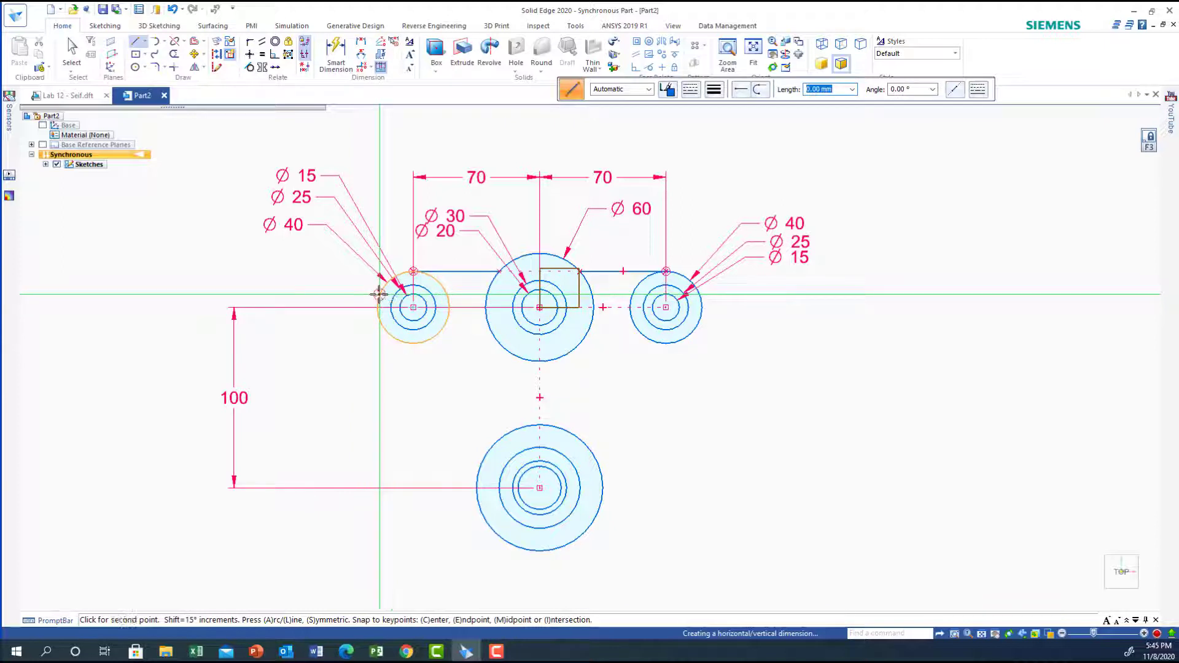
left_click(484, 517)
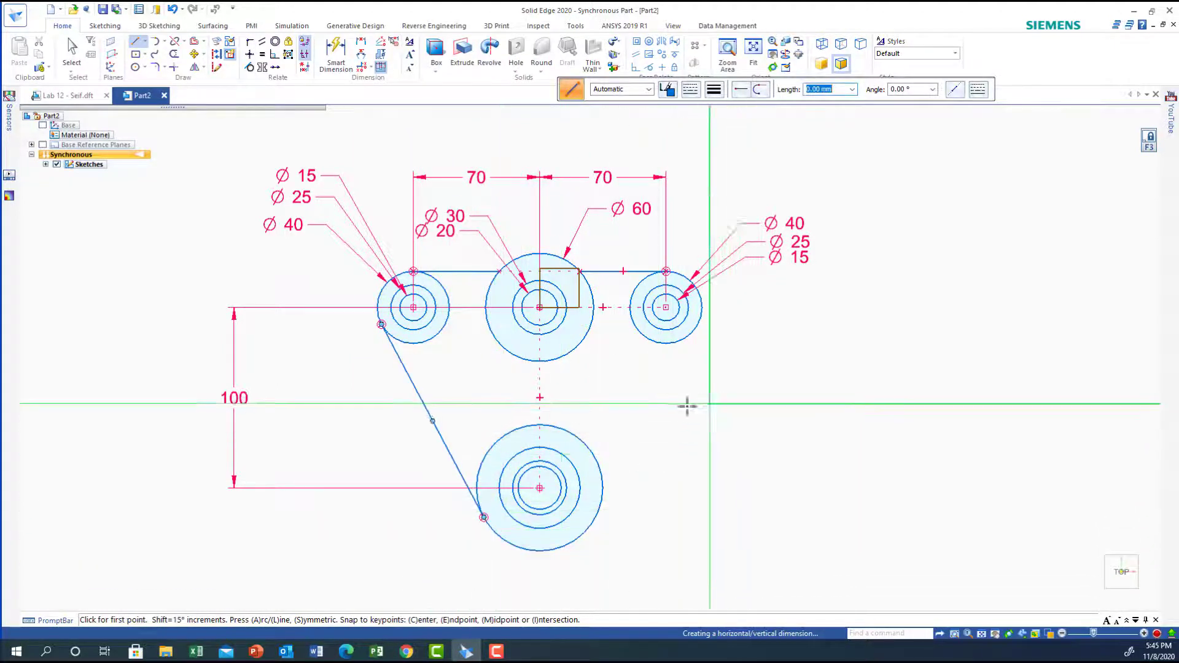
left_click(701, 297)
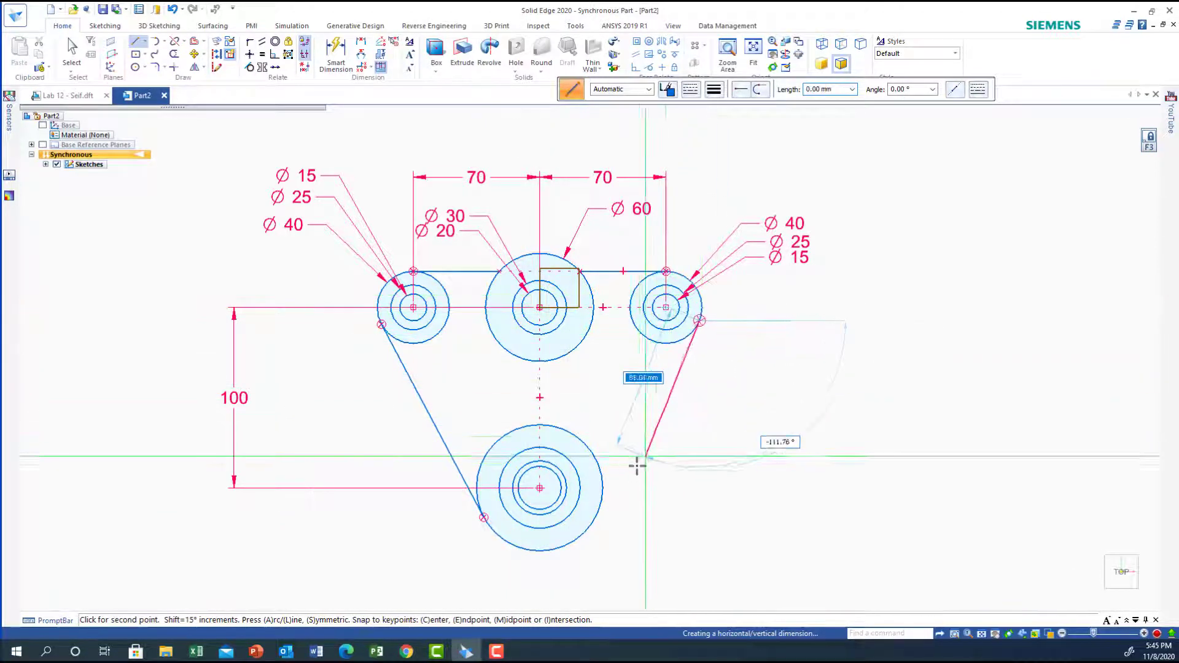
left_click(595, 517)
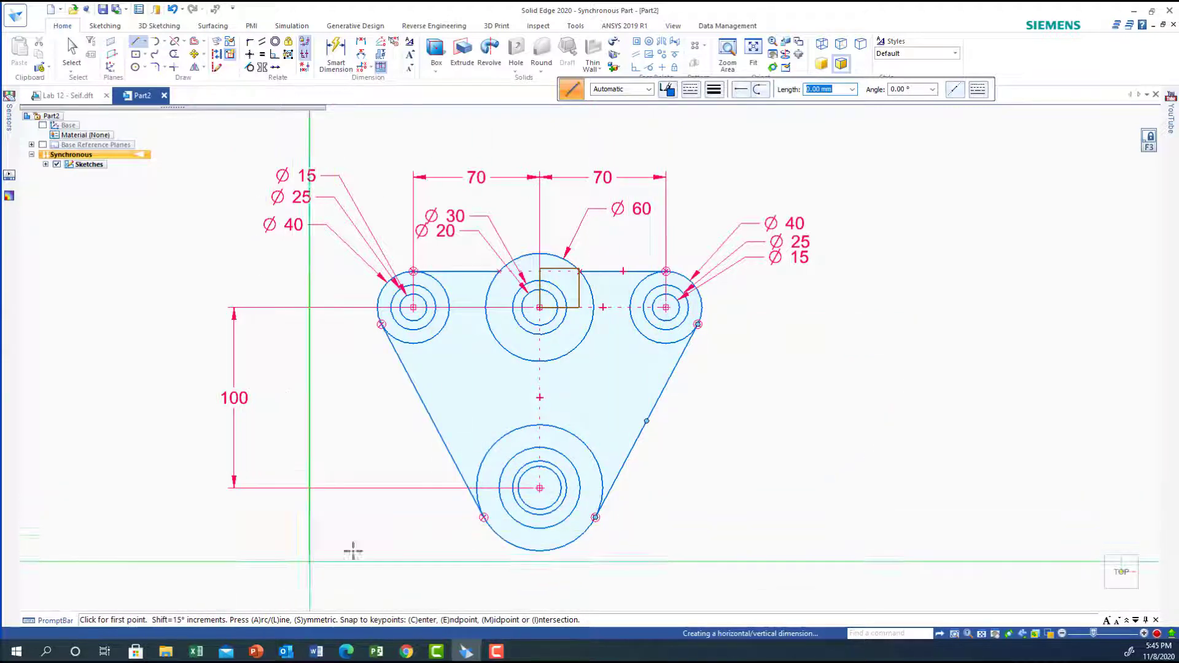
key("Escape")
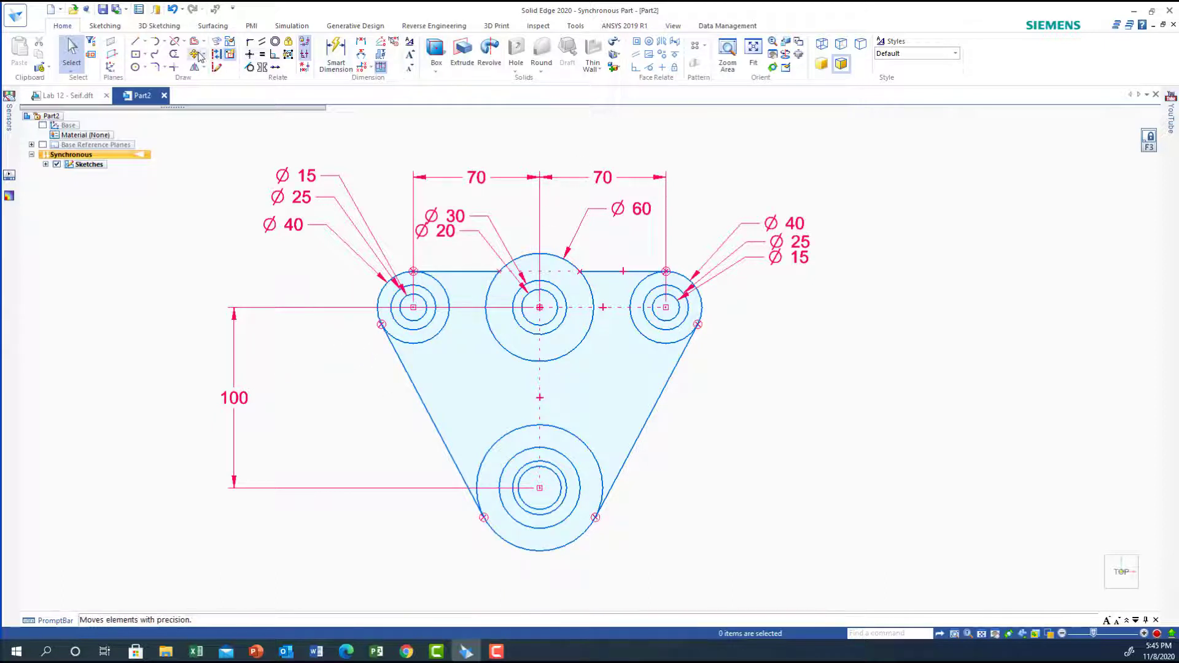
Trim away the arcs of the two 40 mm circles and the central 60 mm circle that lie inside the plate outline.
left_click(174, 55)
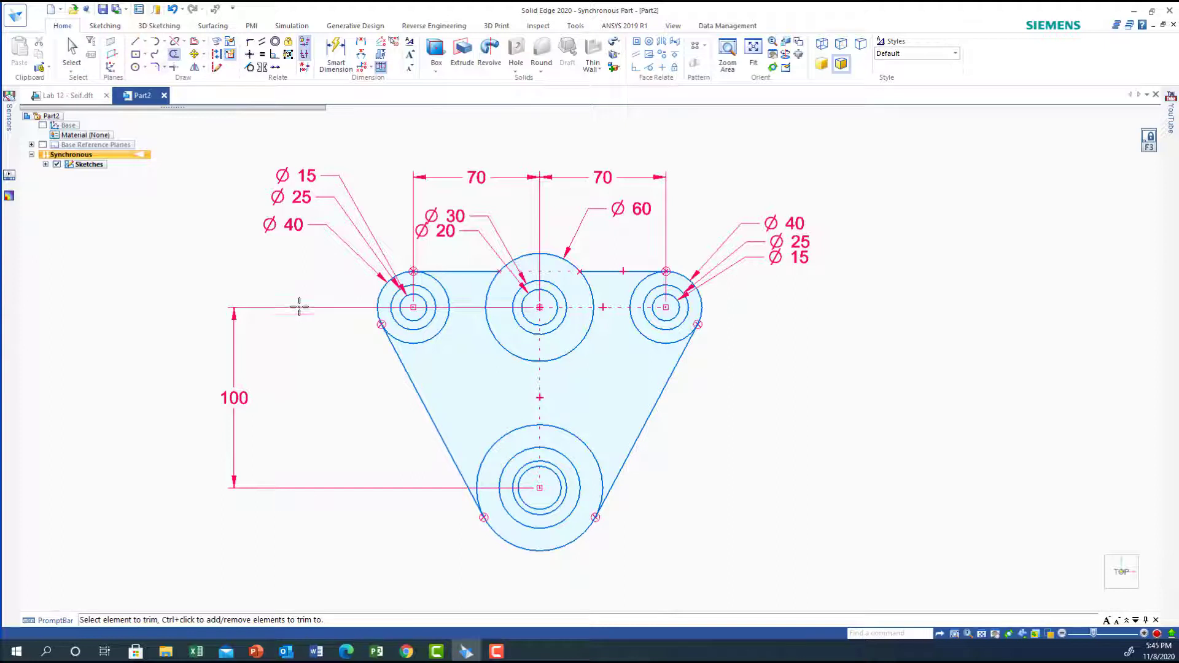
left_click(439, 334)
left_click_drag(646, 334, 648, 337)
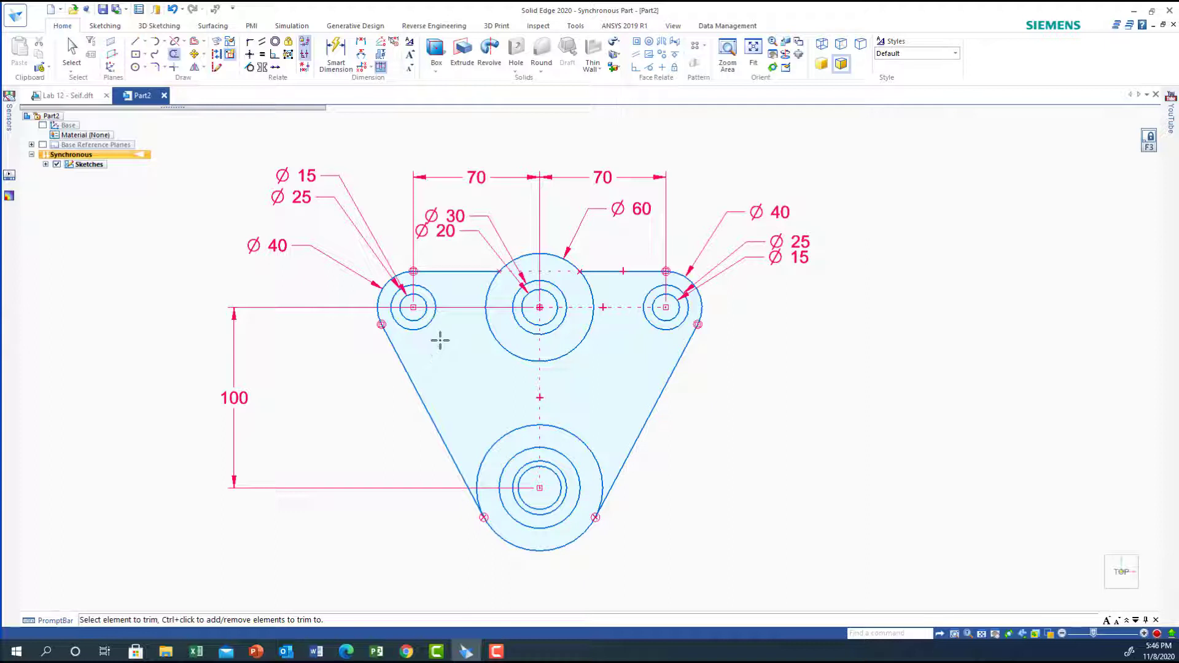
left_click_drag(499, 345, 498, 350)
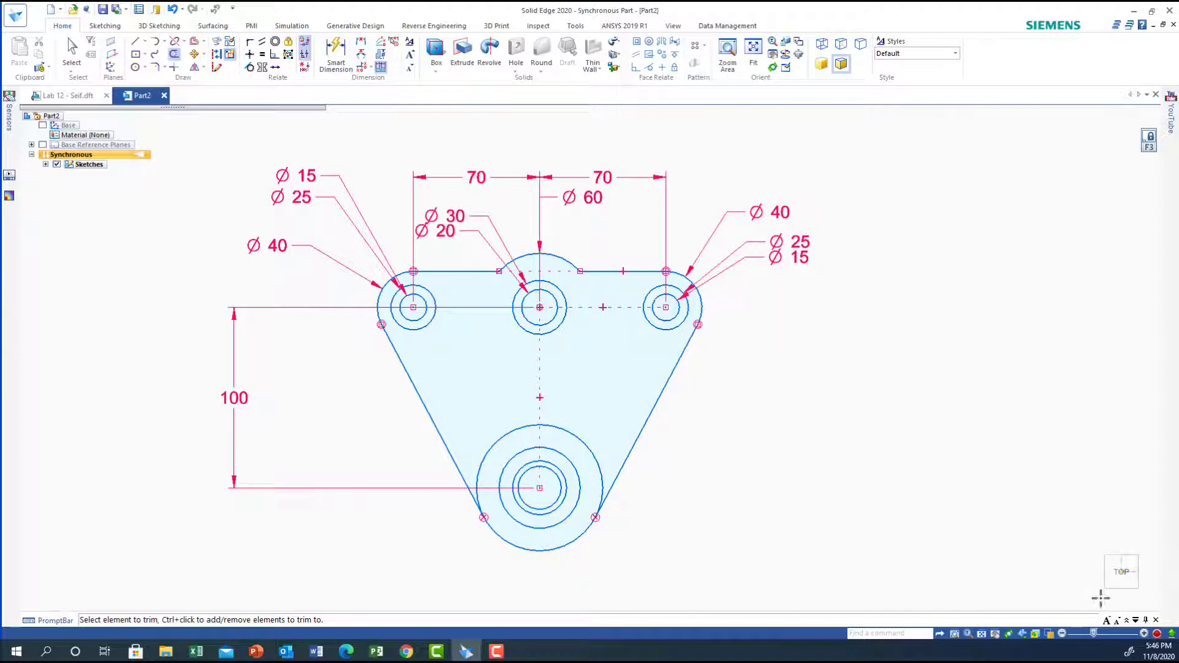
Extrude the main plate region 7 mm upward using face selection, leaving out the concentric circle regions.
key("ctrl+i")
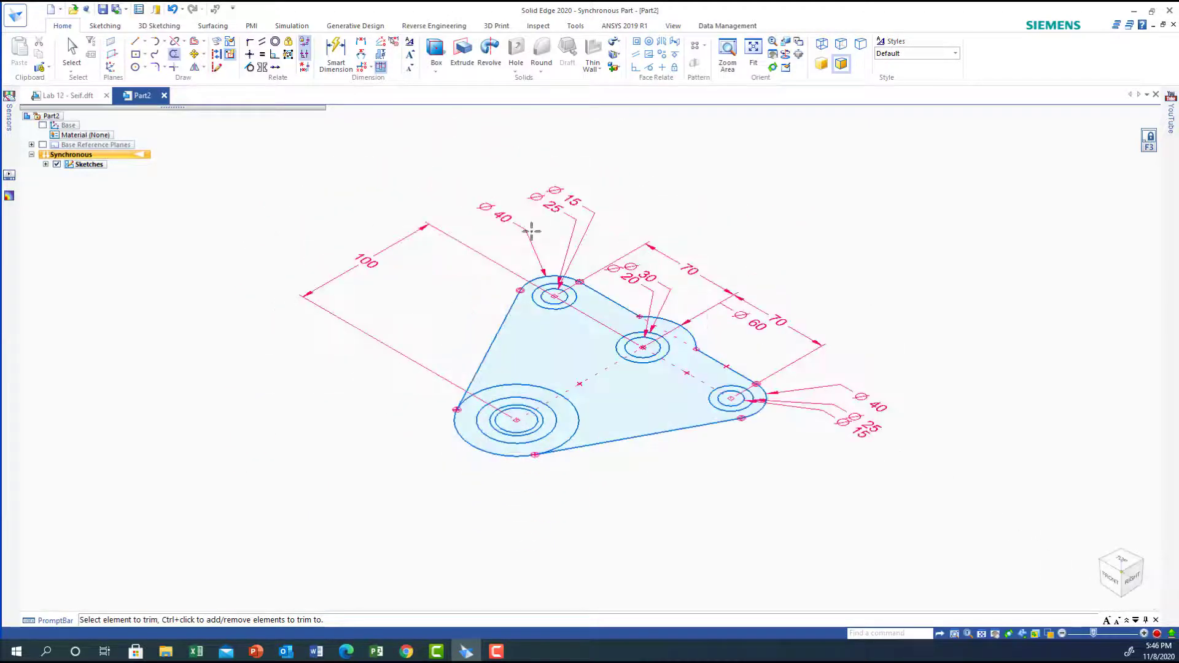
left_click(462, 52)
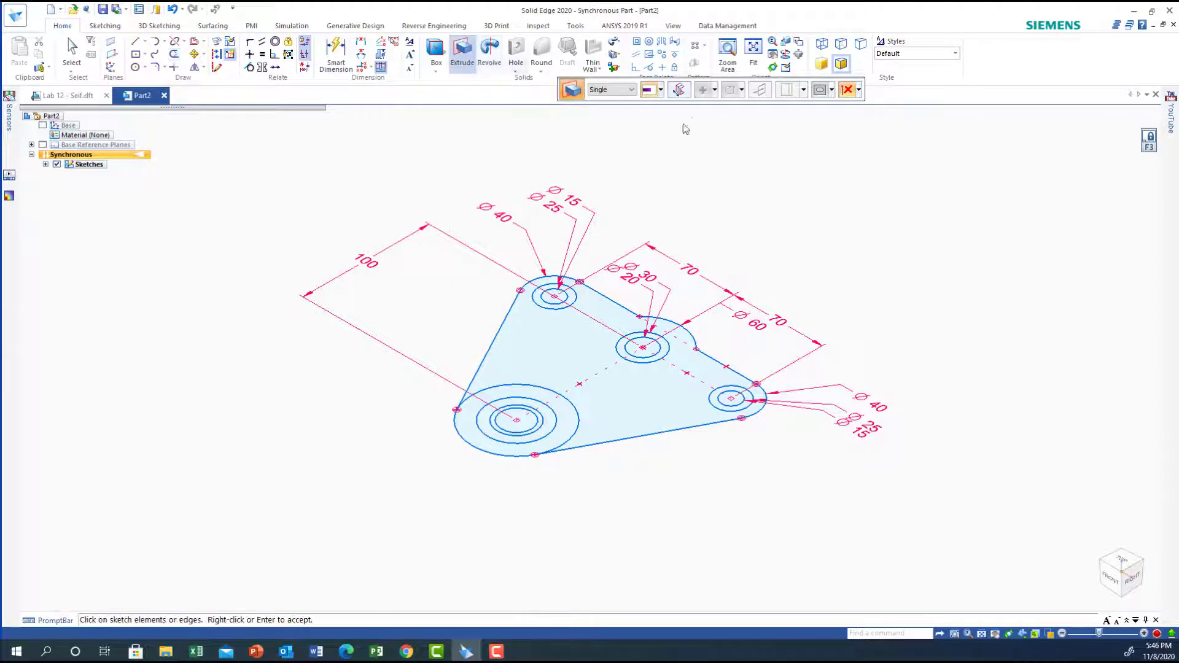
left_click(629, 89)
left_click(597, 116)
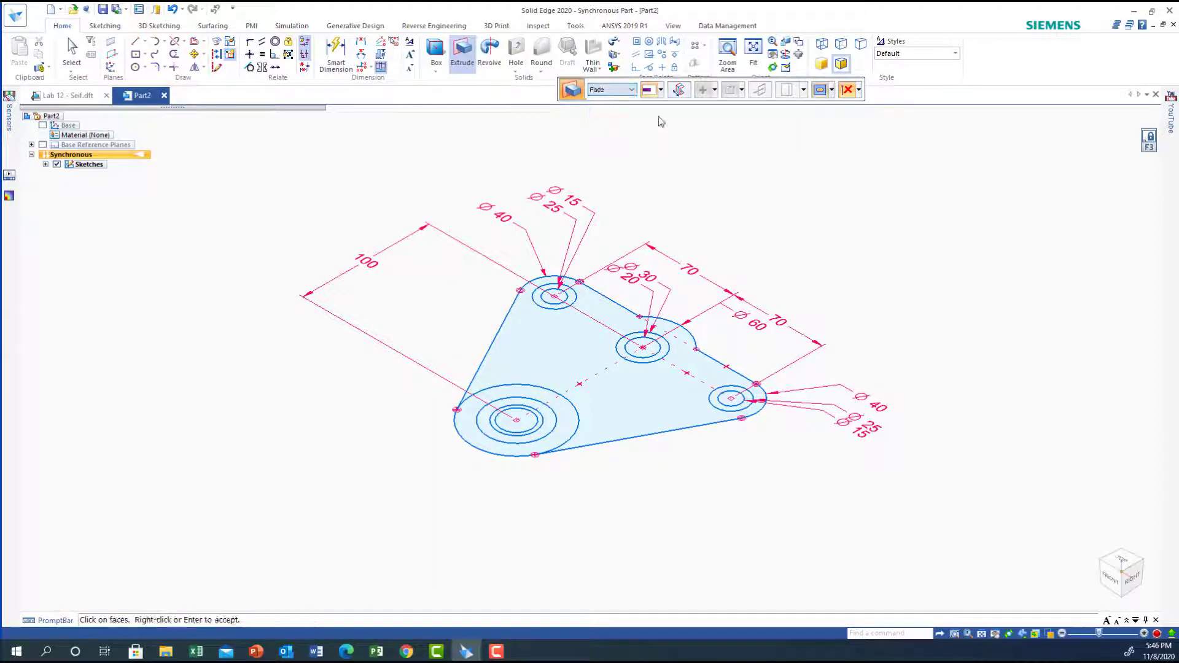
left_click(550, 358)
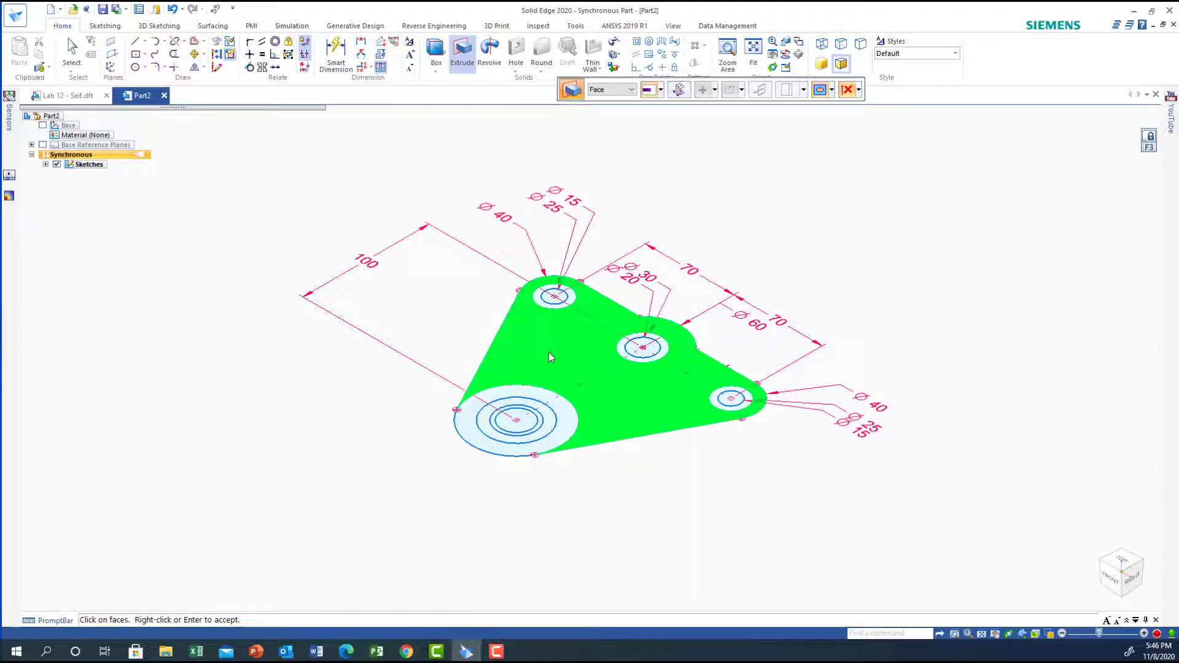
right_click(549, 354)
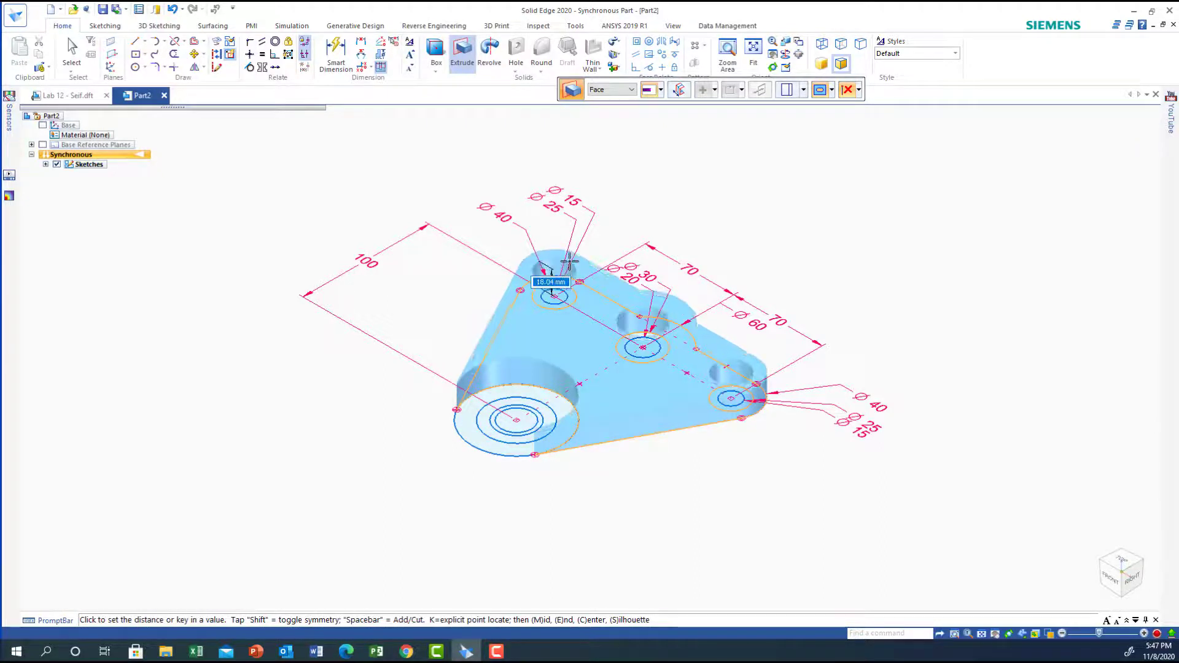
type("7")
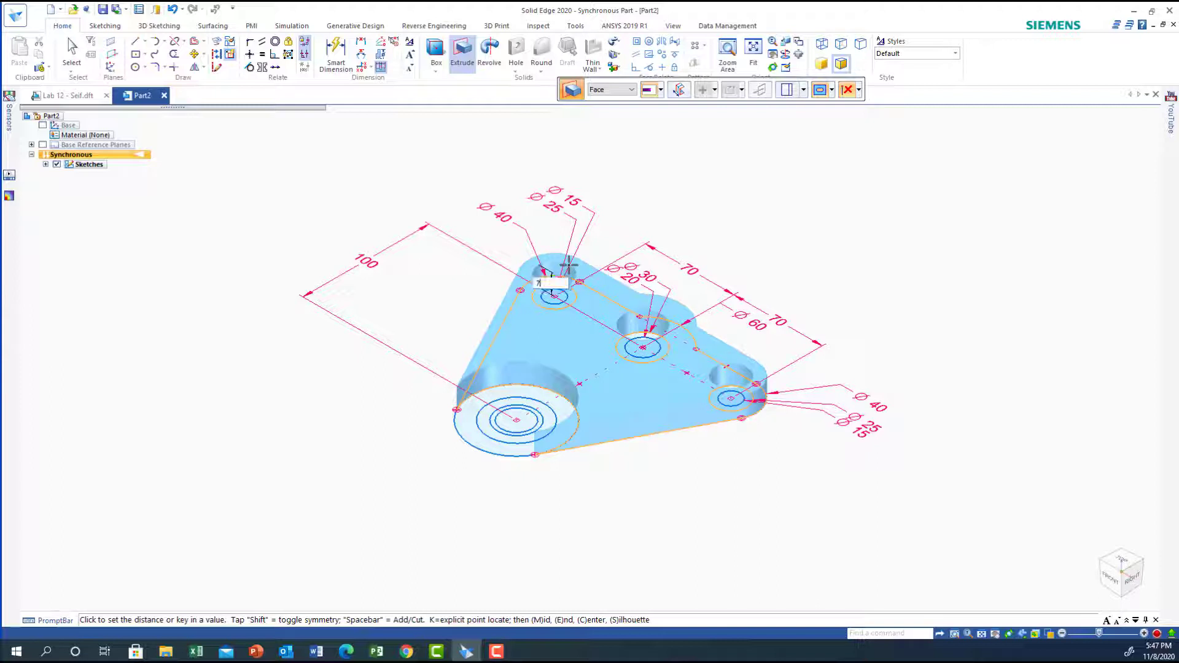
key("Return")
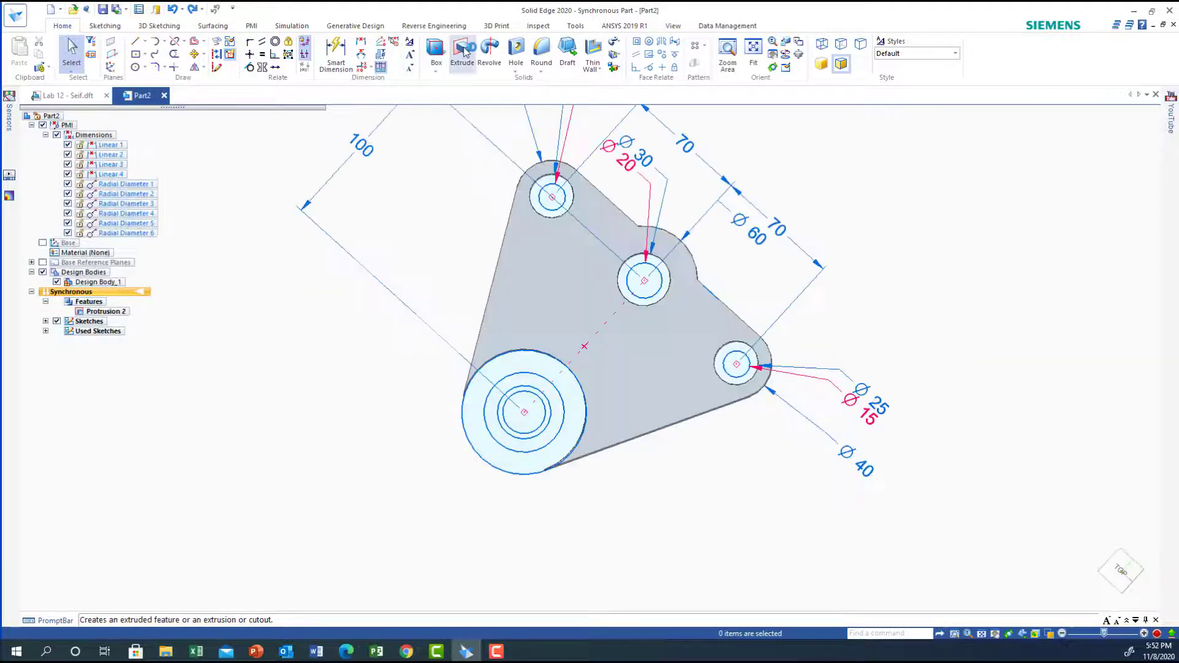
Extrude both side rings between the 25 mm and 15 mm circles 10 mm upward, without symmetric extent.
left_click(463, 52)
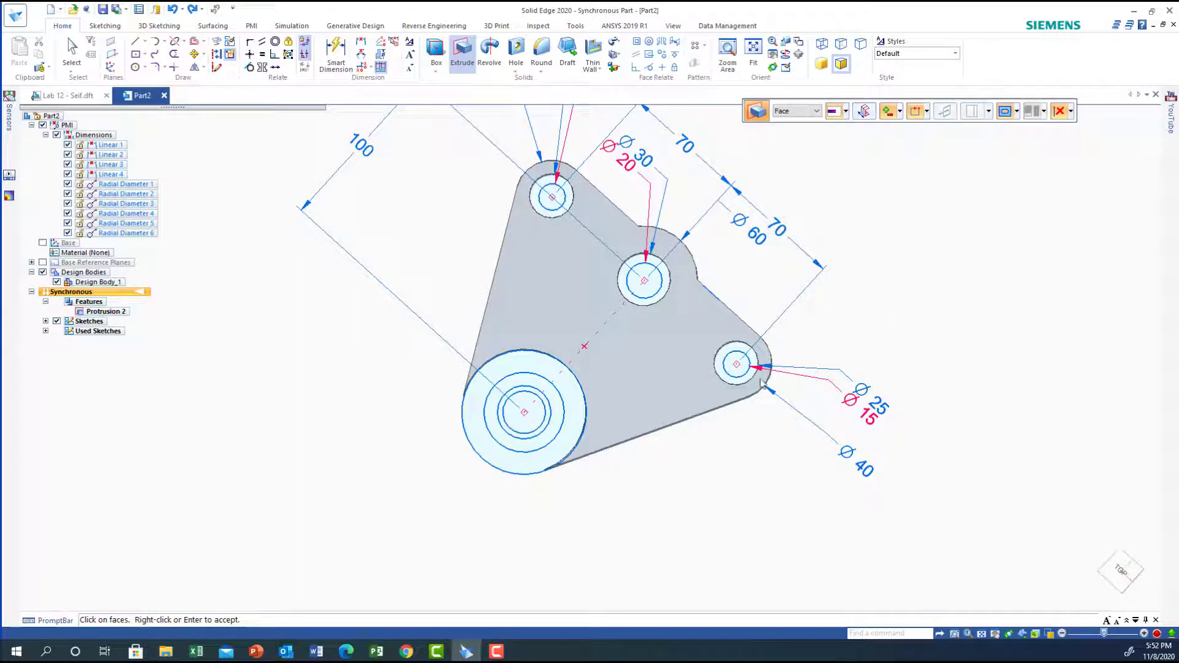
left_click(728, 383)
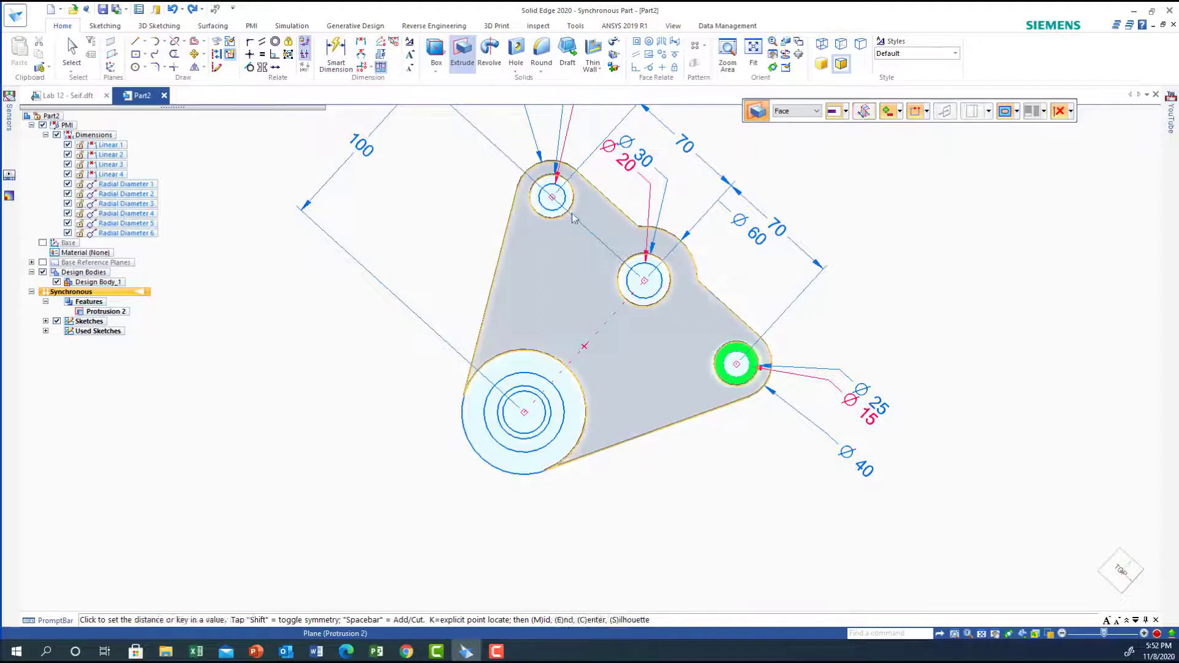
left_click(549, 213)
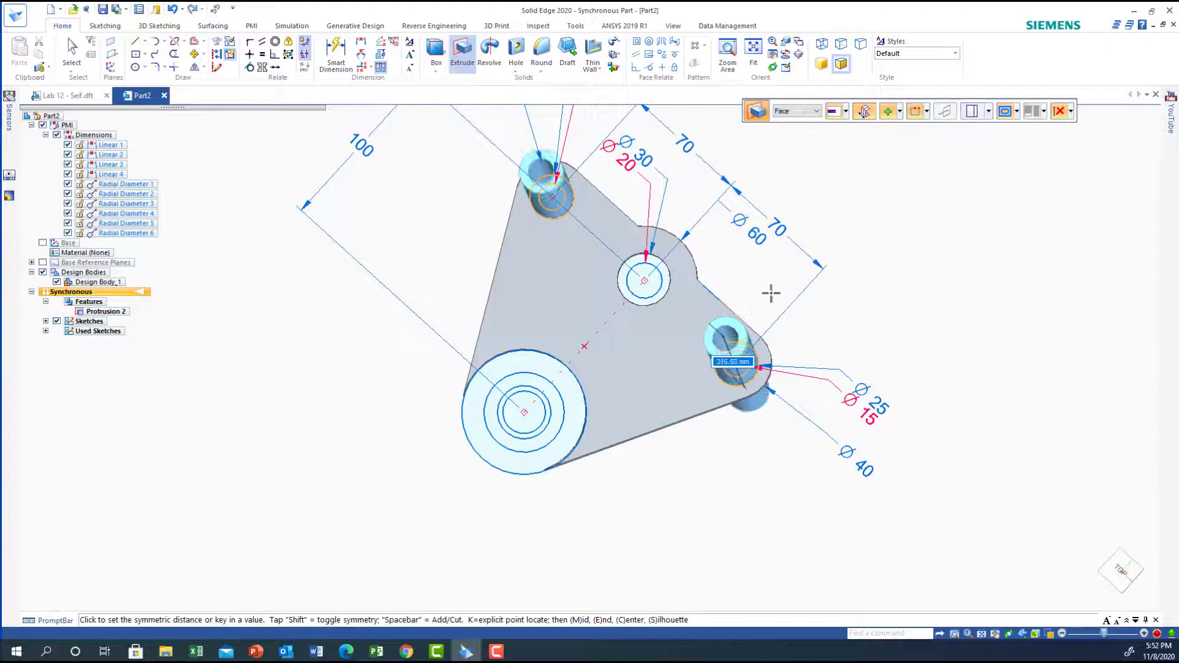
left_click(864, 121)
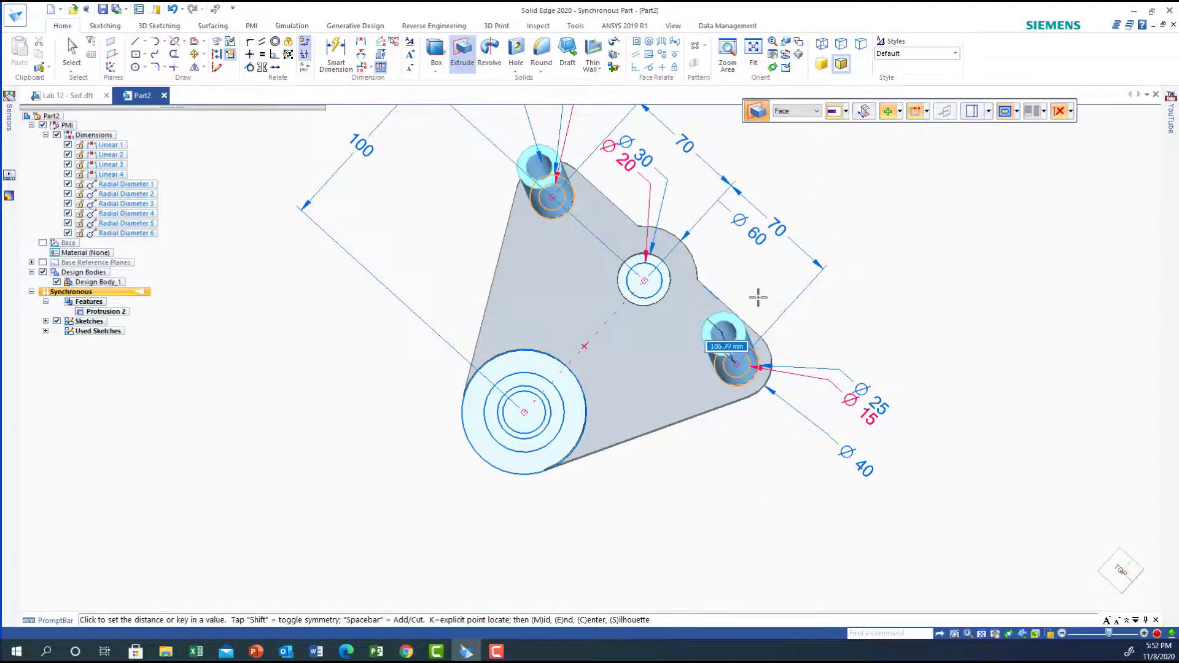
type("10")
key("Return")
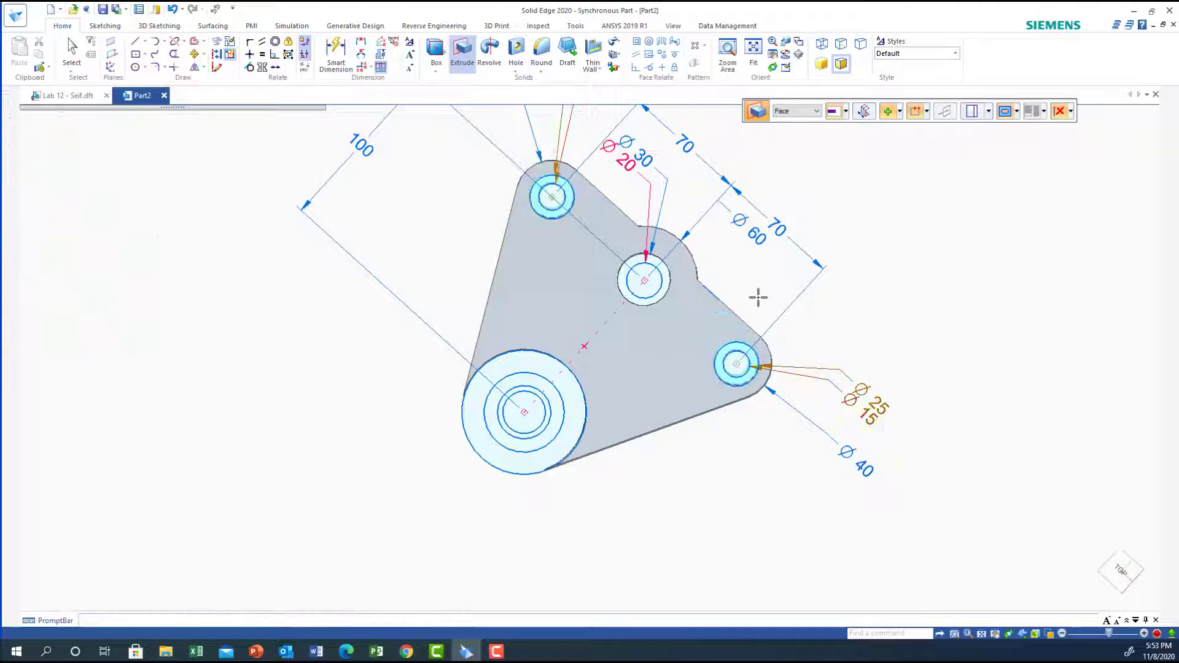
Extrude the ring between the 70 mm and 45 mm circles 10 mm upward.
left_click(574, 398)
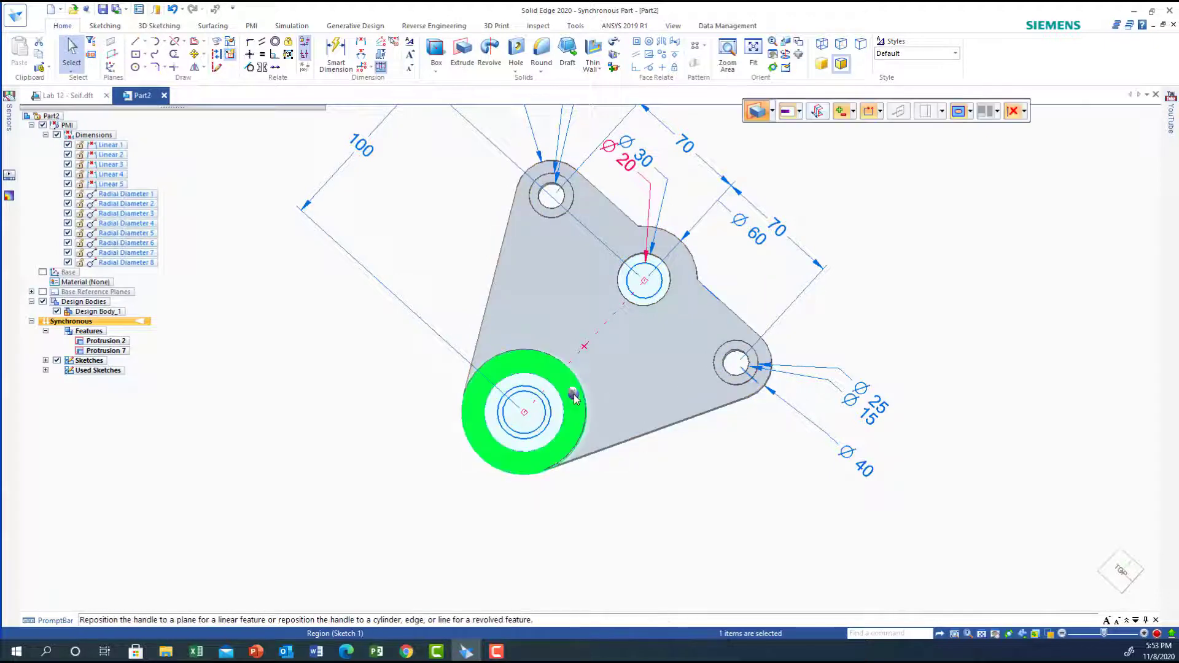
left_click(574, 398)
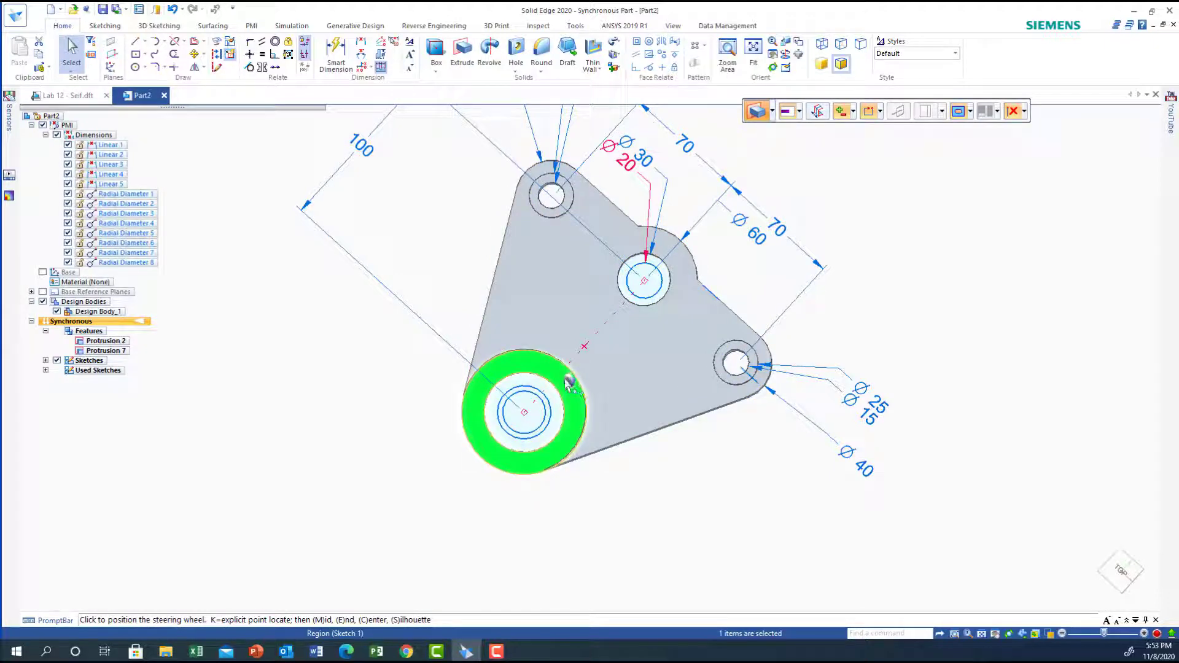
left_click(564, 381)
middle_click_drag(636, 534, 639, 455)
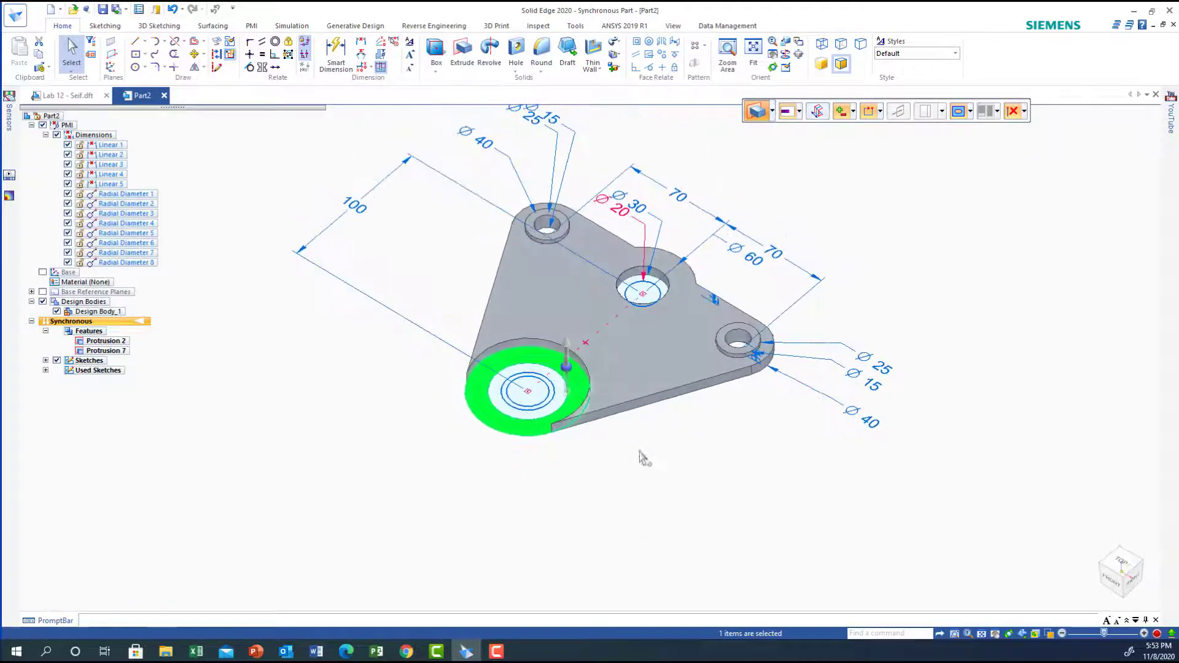
left_click(566, 350)
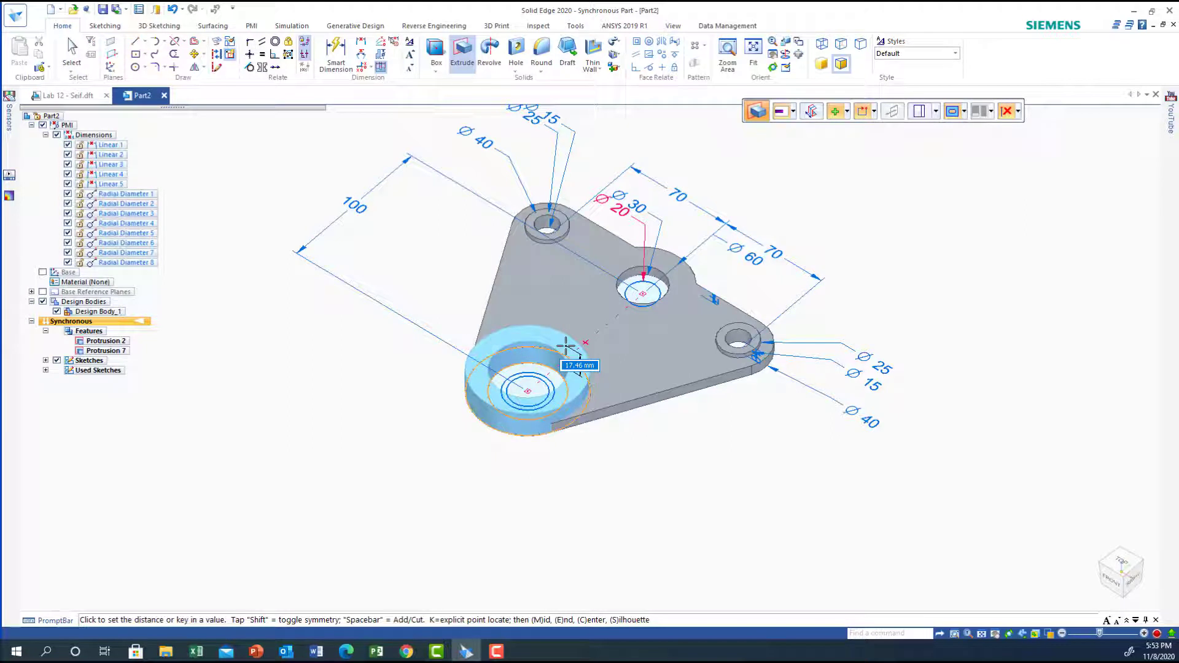
type("10")
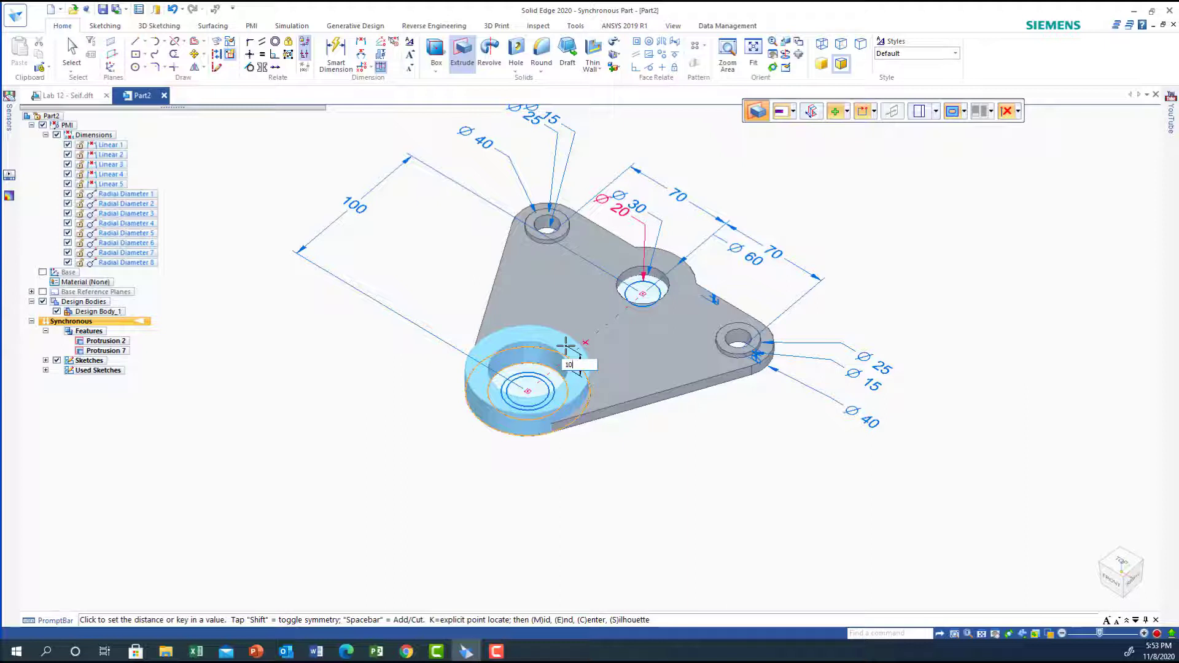
key("Return")
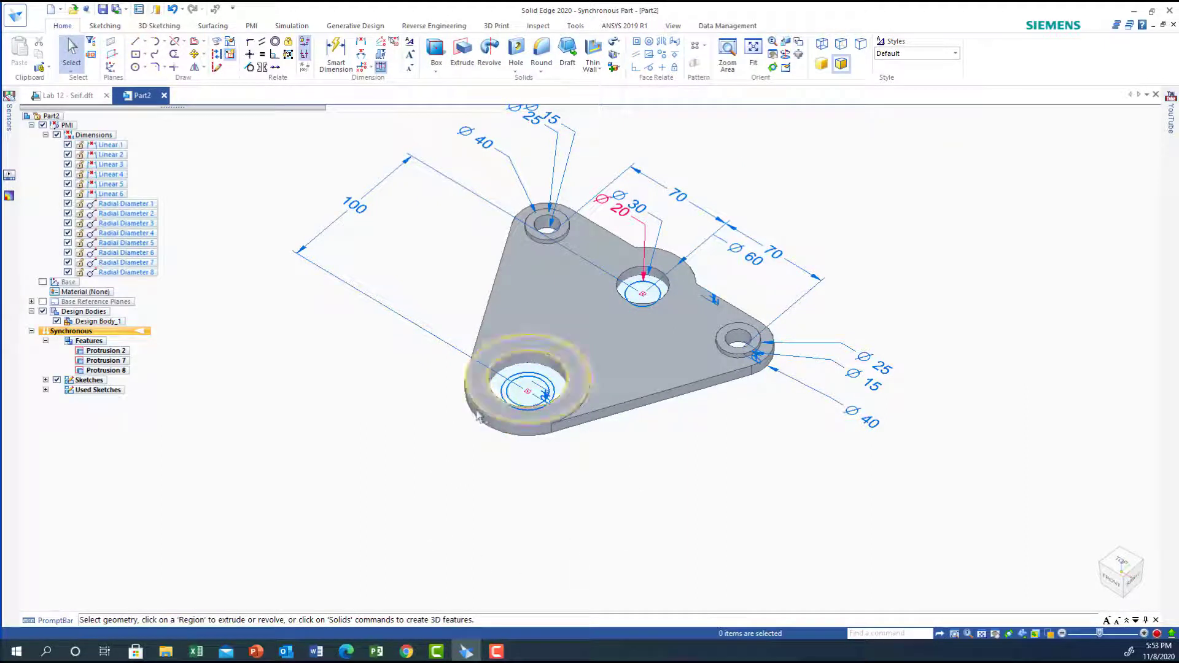
Extrude the central ring between the 30 mm and 20 mm circles 96 mm upward as a hollow post.
left_click(661, 284)
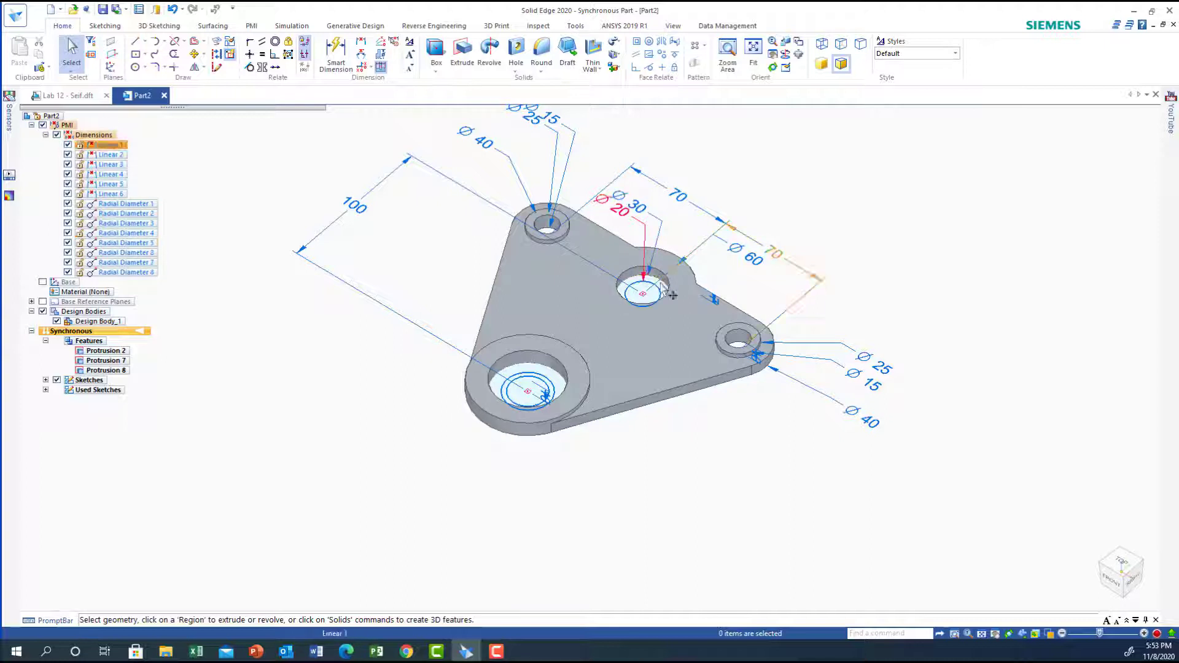
left_click(661, 287)
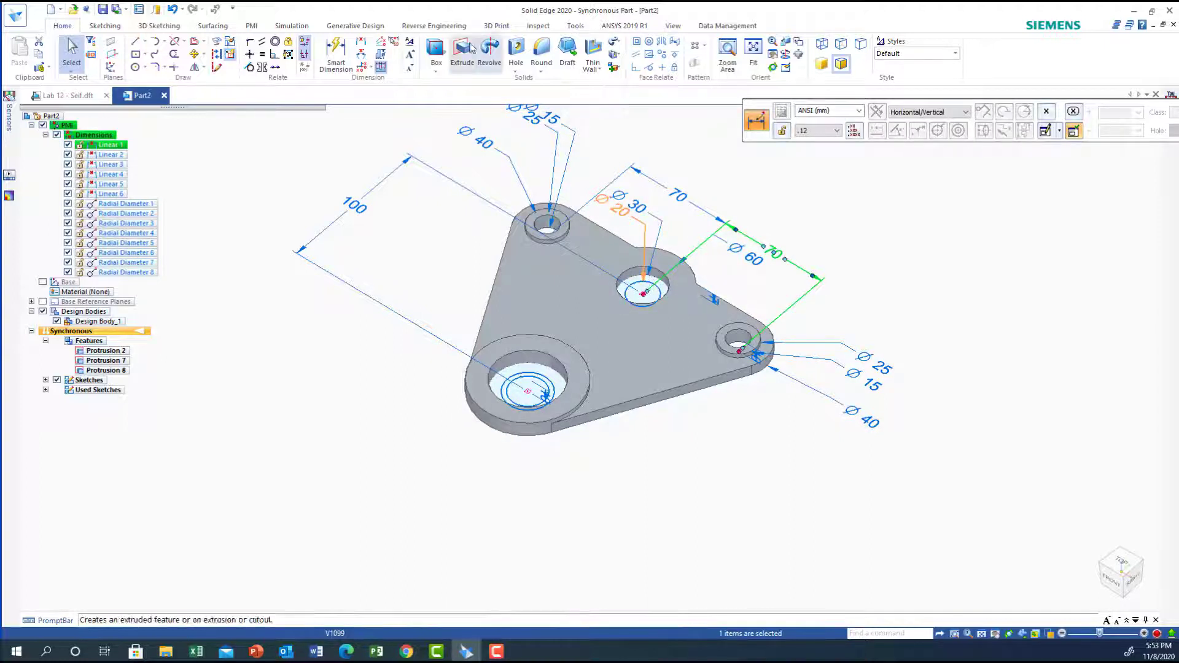
left_click(636, 147)
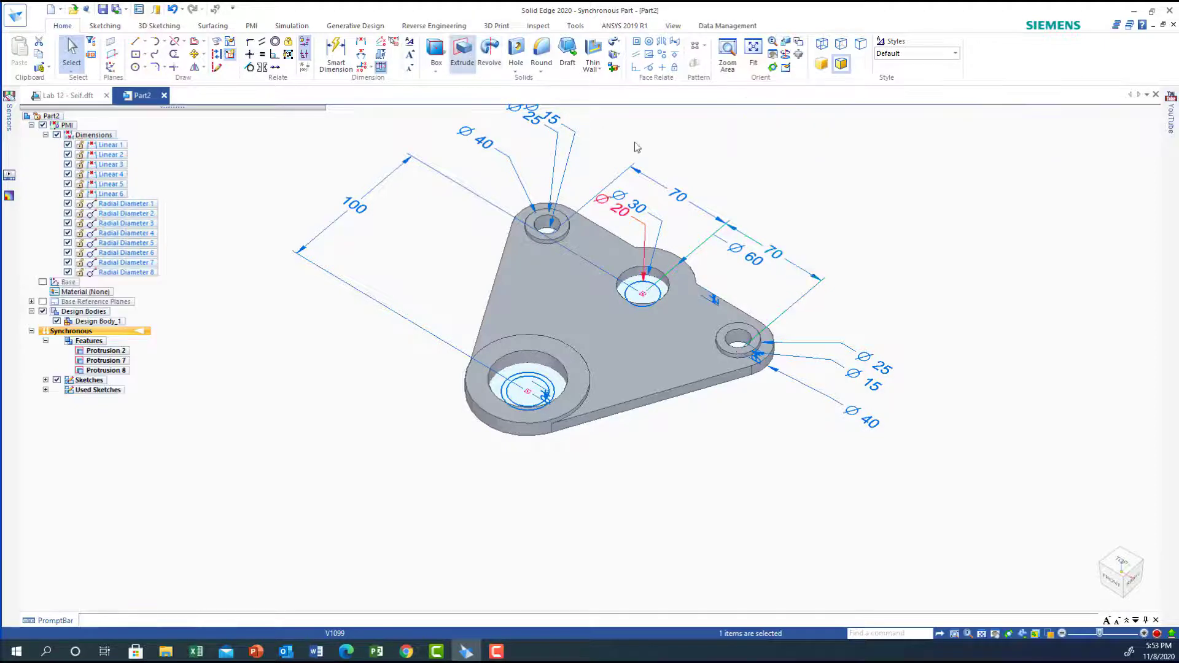
left_click(665, 292)
right_click(665, 293)
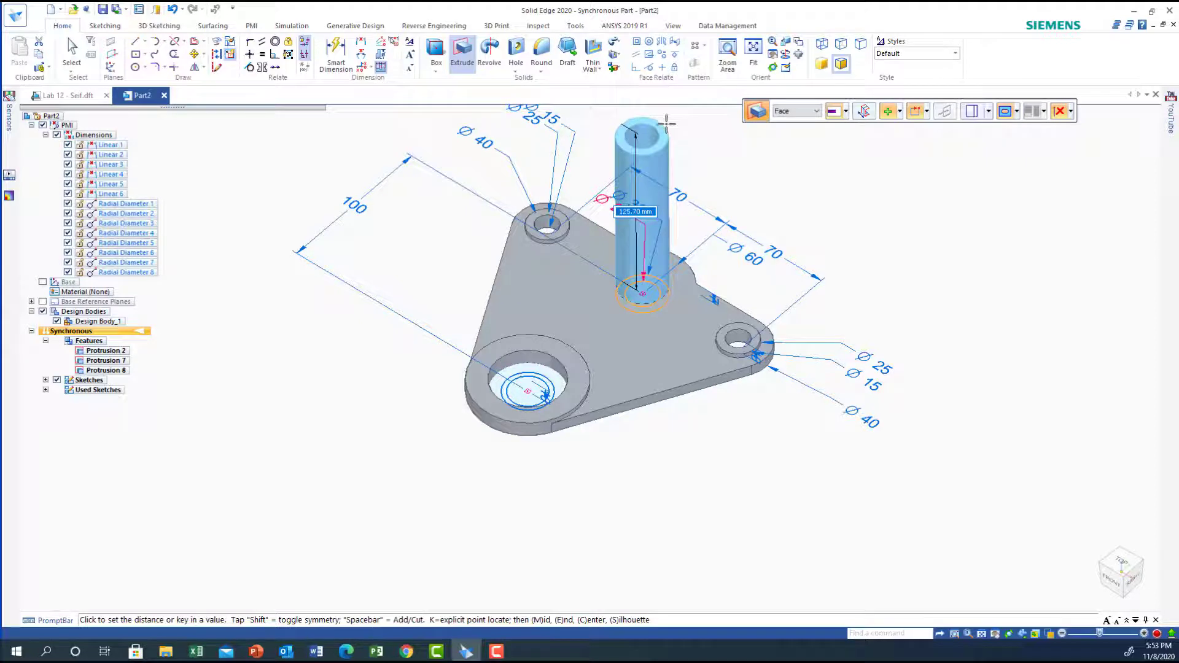
type("96")
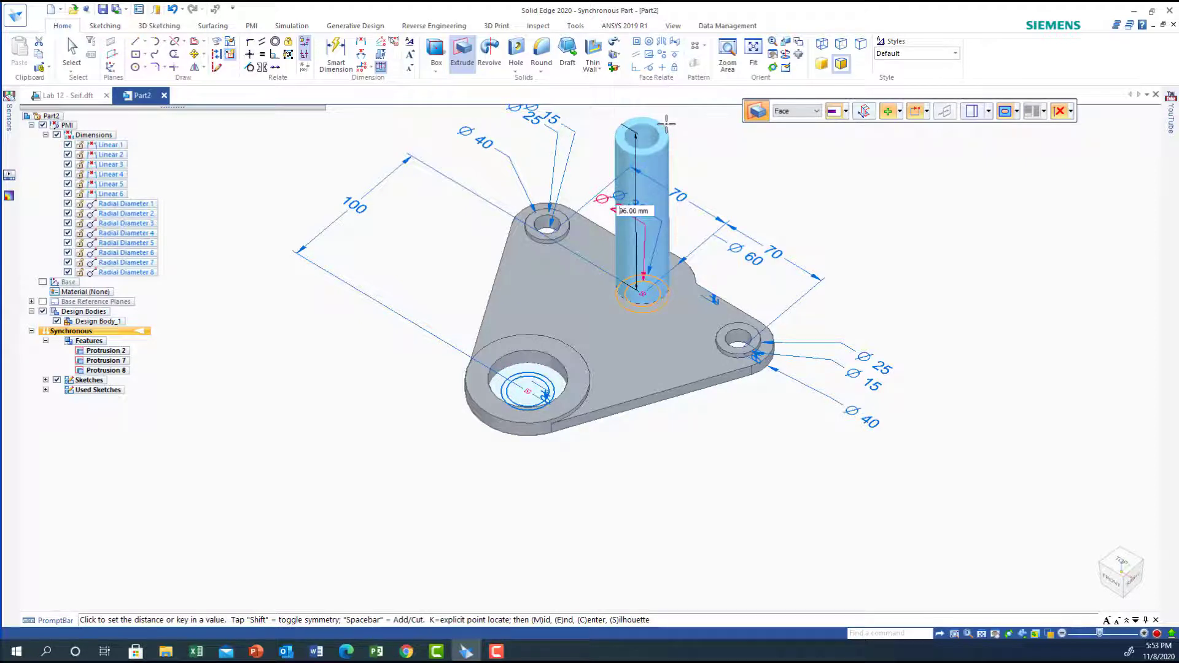
key("Return")
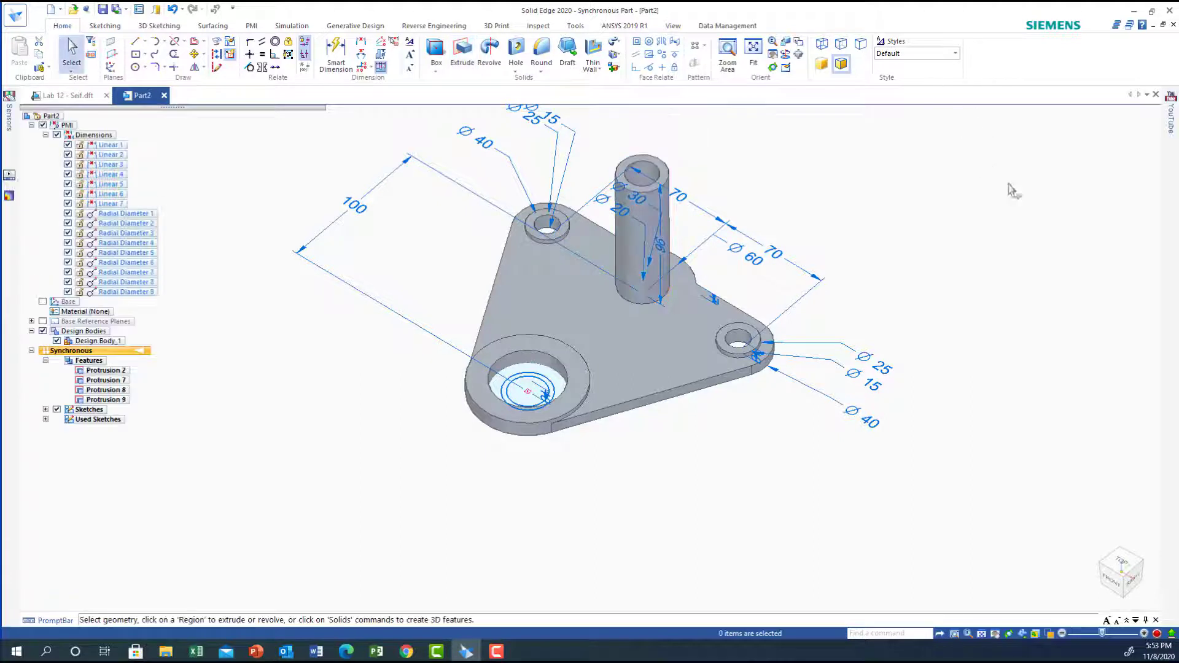
Extrude the ring between the 45 mm and 30 mm circles 34 mm upward to form the large boss.
left_click(556, 382)
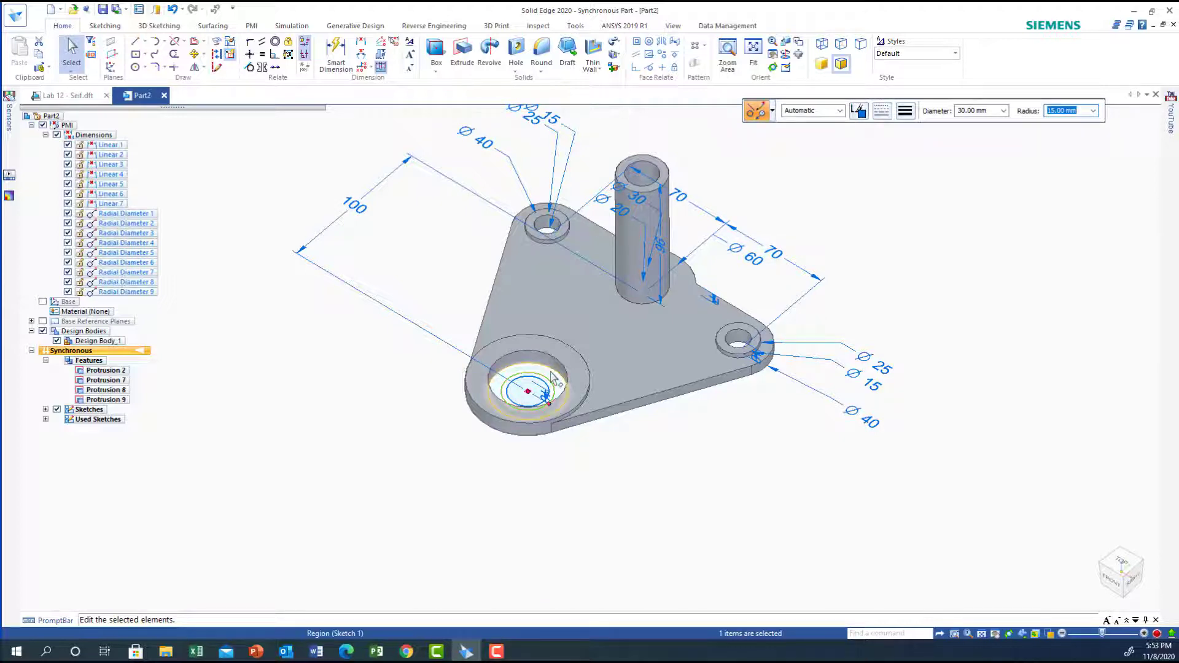
key("Escape")
left_click(550, 375)
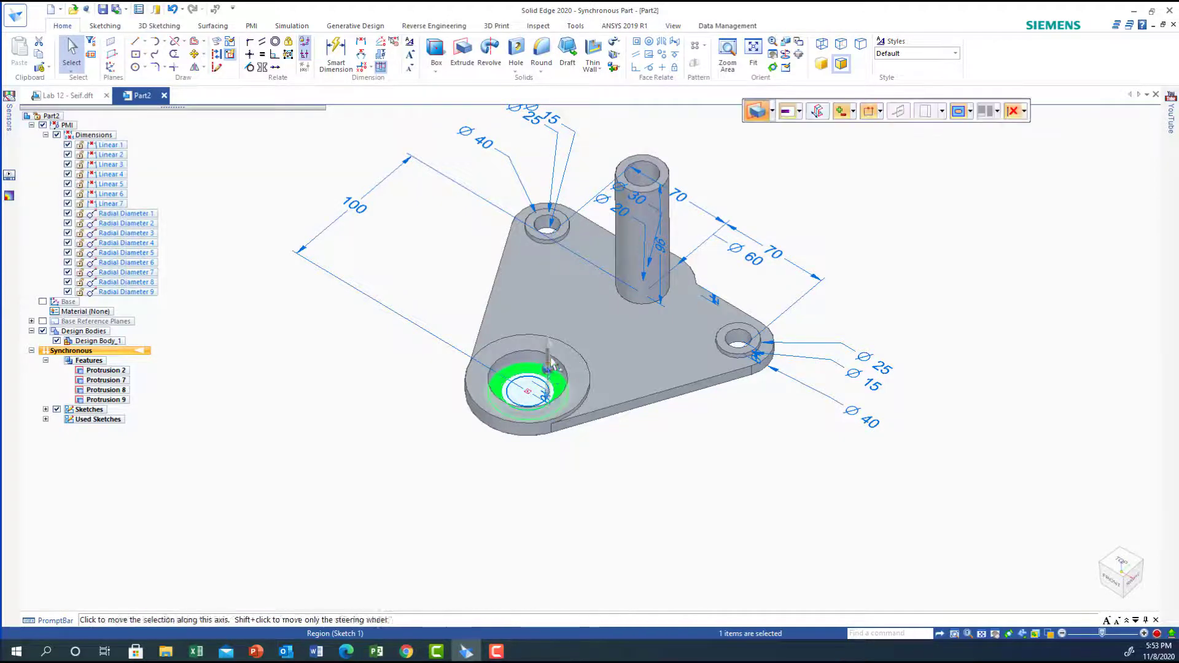
left_click(548, 361)
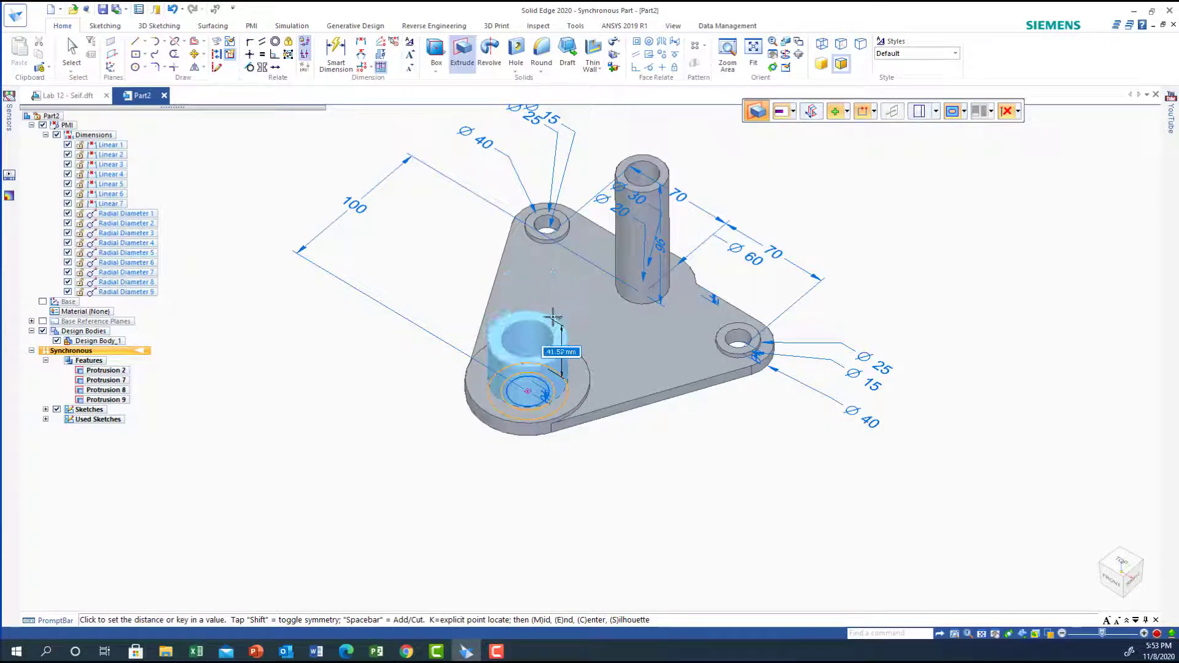
type("3")
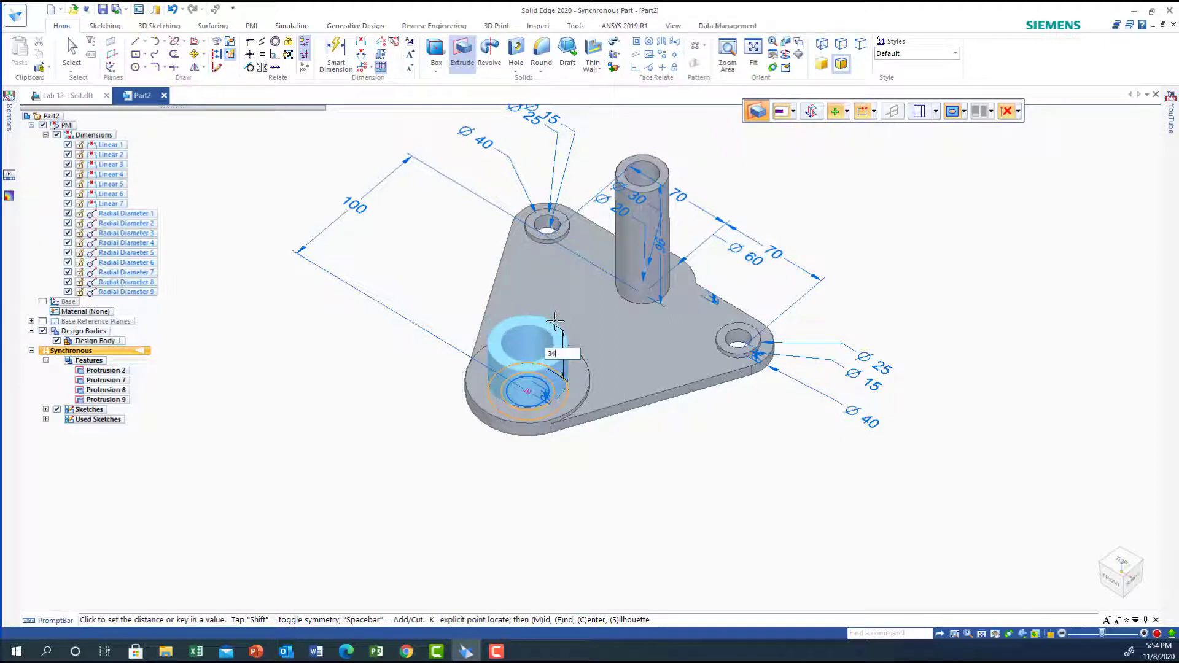
key("Return")
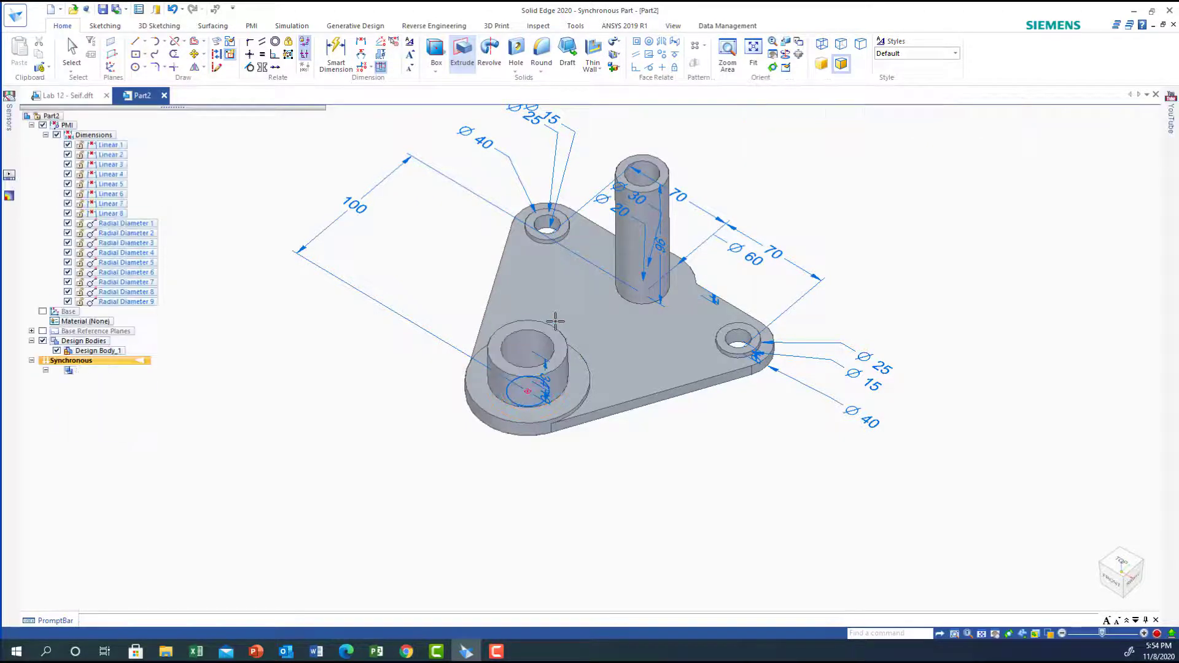
Extrude the inner ring between the 30 mm and 24 mm circles 26 mm upward inside the large boss.
middle_click_drag(575, 493, 579, 540)
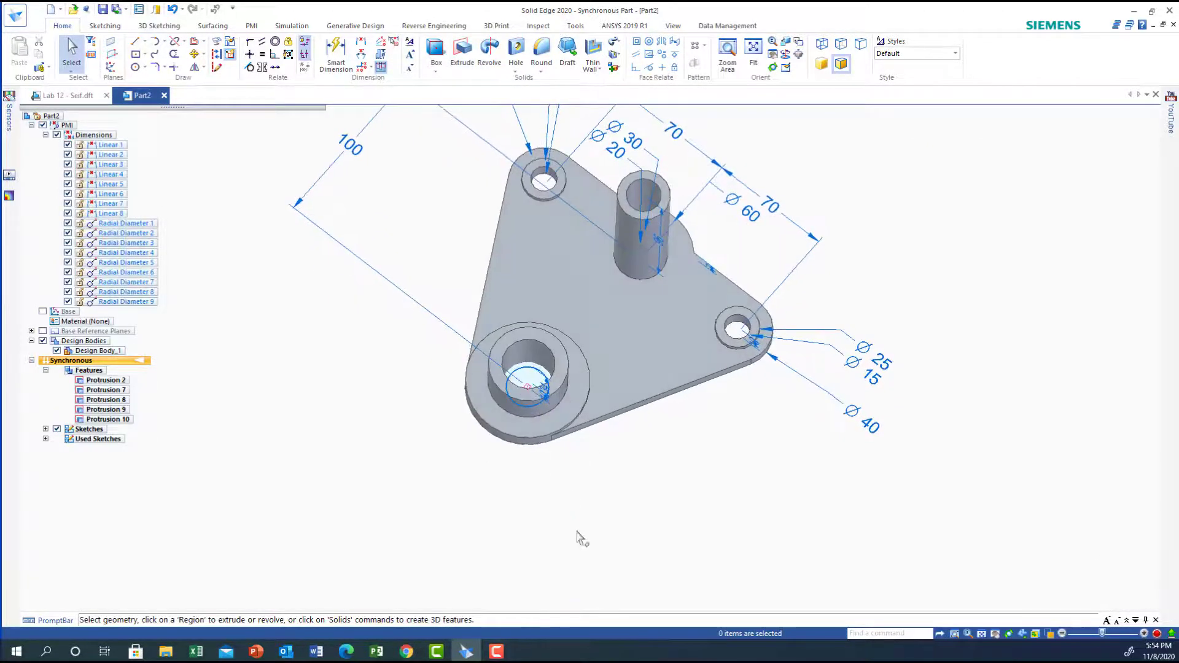
left_click(532, 370)
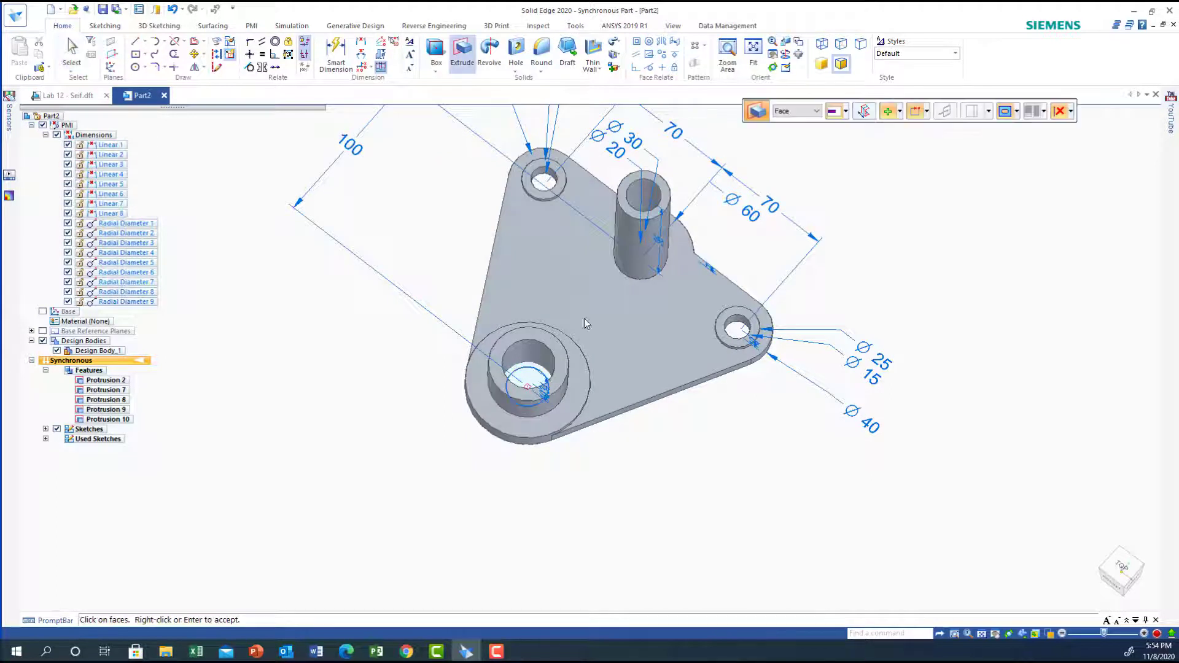
right_click(534, 370)
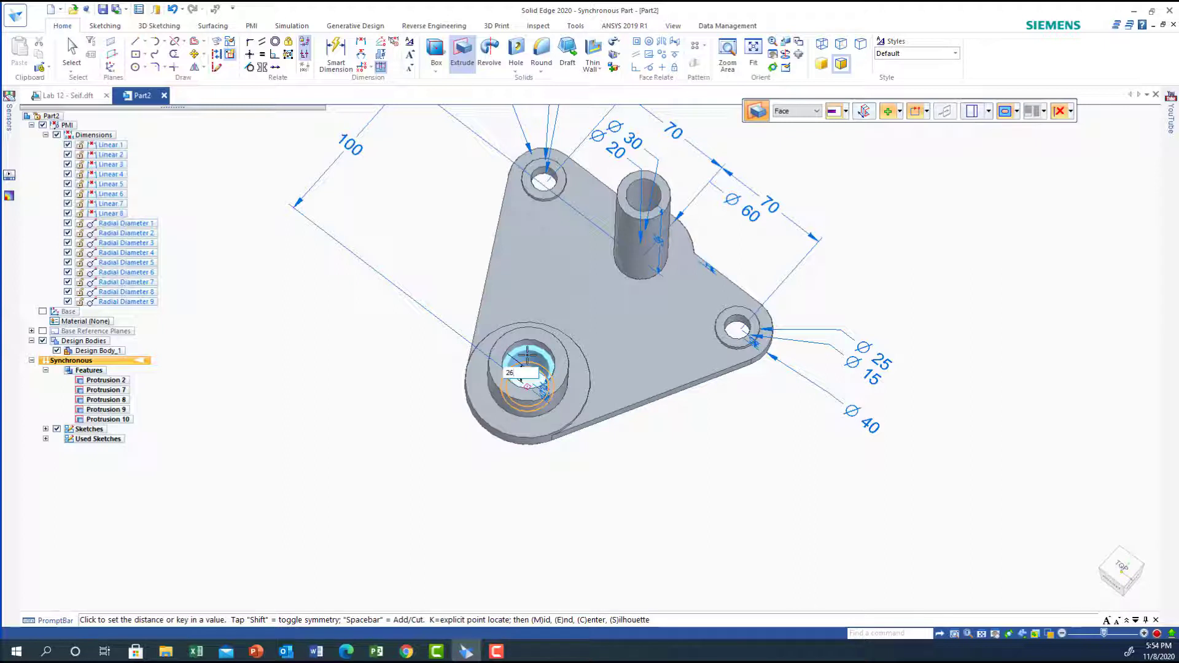
type("26")
key("Return")
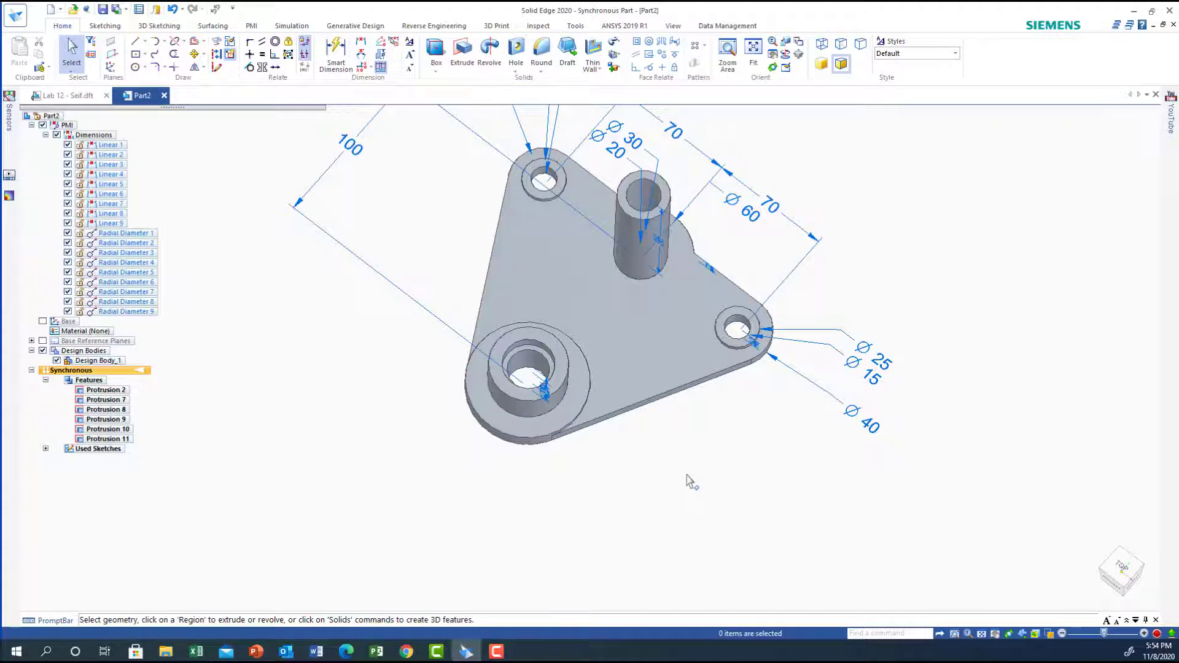
Display the base reference planes, leaving only the Right (yz) plane visible.
mouse_move(680, 479)
middle_mouse_down()
mouse_move(705, 518)
mouse_move(639, 513)
mouse_move(683, 372)
mouse_move(527, 316)
mouse_move(521, 442)
mouse_move(668, 434)
mouse_move(673, 499)
mouse_move(602, 466)
mouse_move(692, 434)
mouse_move(679, 477)
mouse_move(658, 483)
mouse_move(565, 450)
mouse_move(487, 466)
mouse_move(671, 481)
middle_mouse_up()
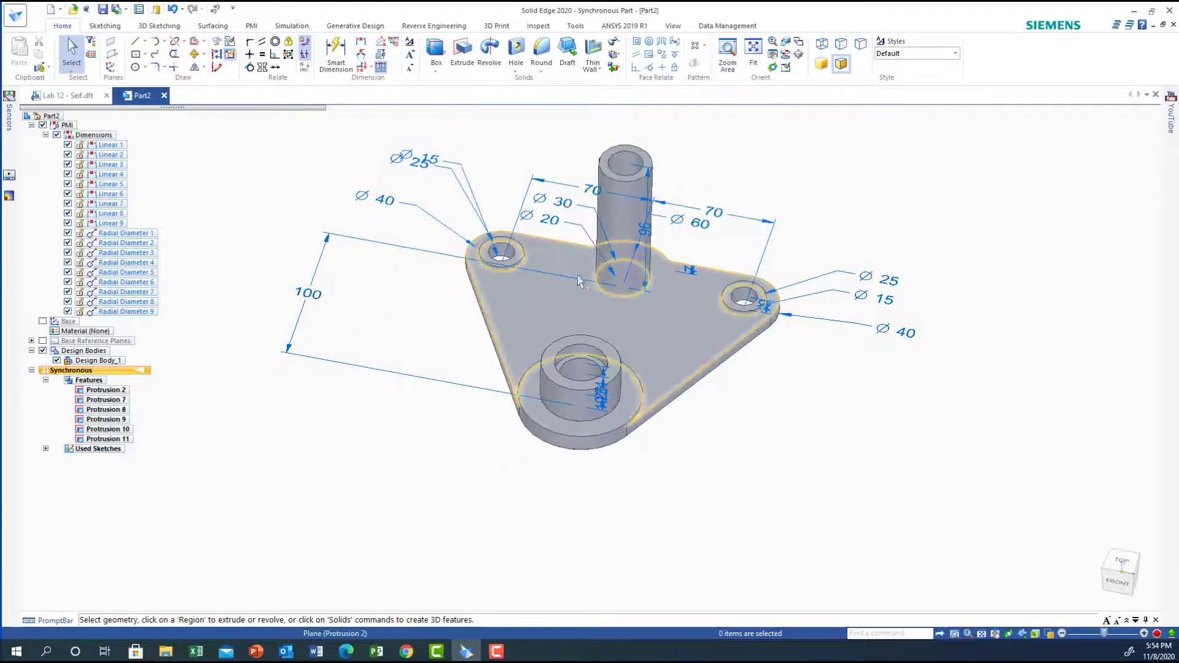
middle_click_drag(400, 458, 364, 436)
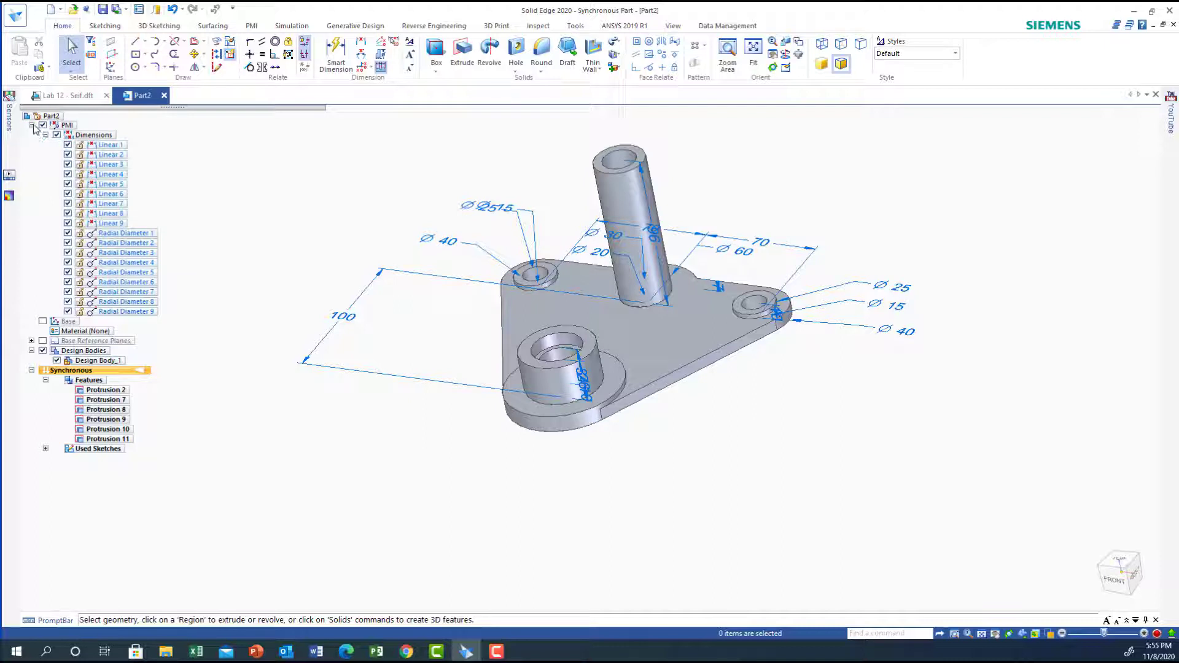
left_click(32, 341)
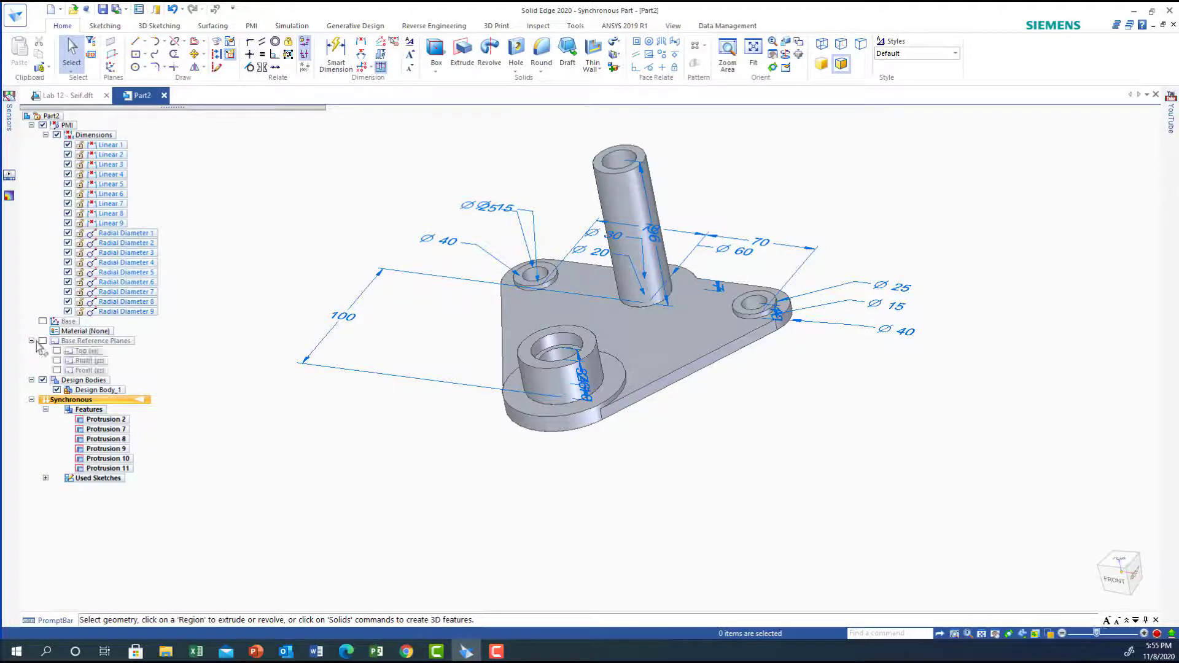
left_click(42, 341)
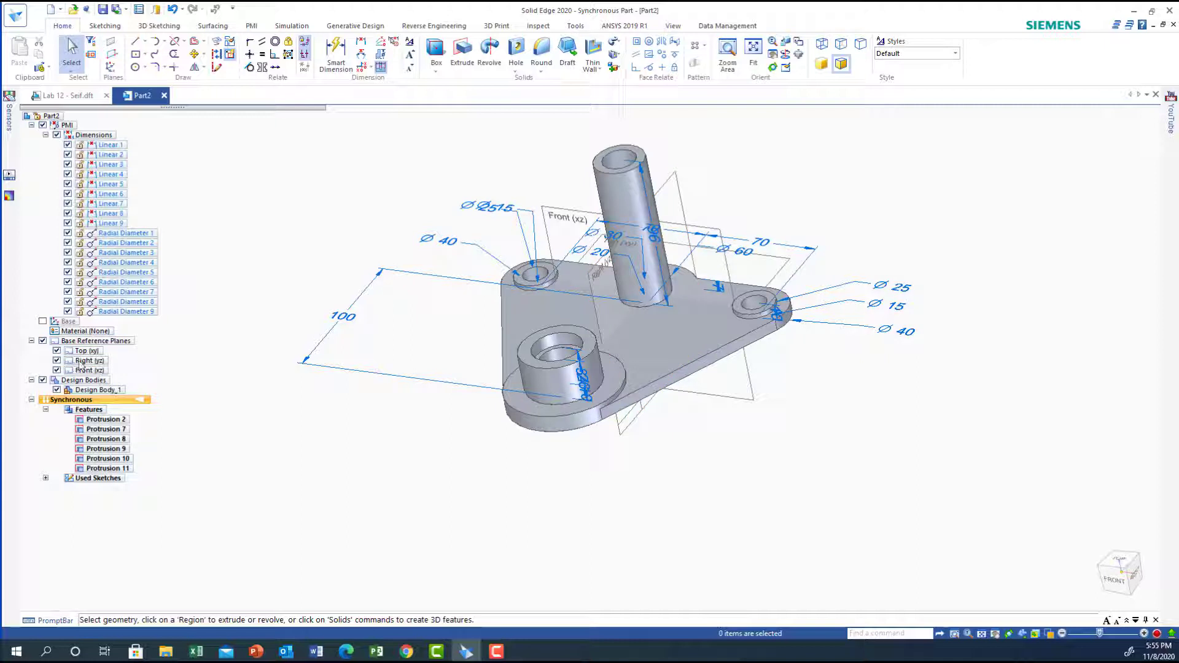
left_click(56, 370)
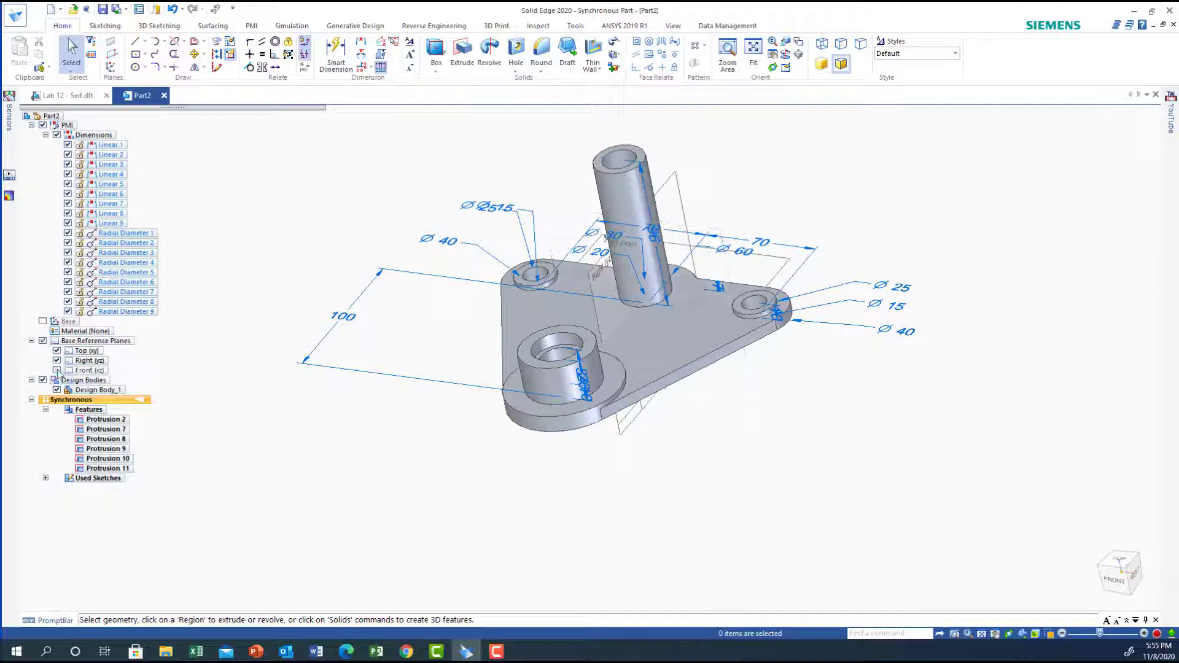
left_click(57, 351)
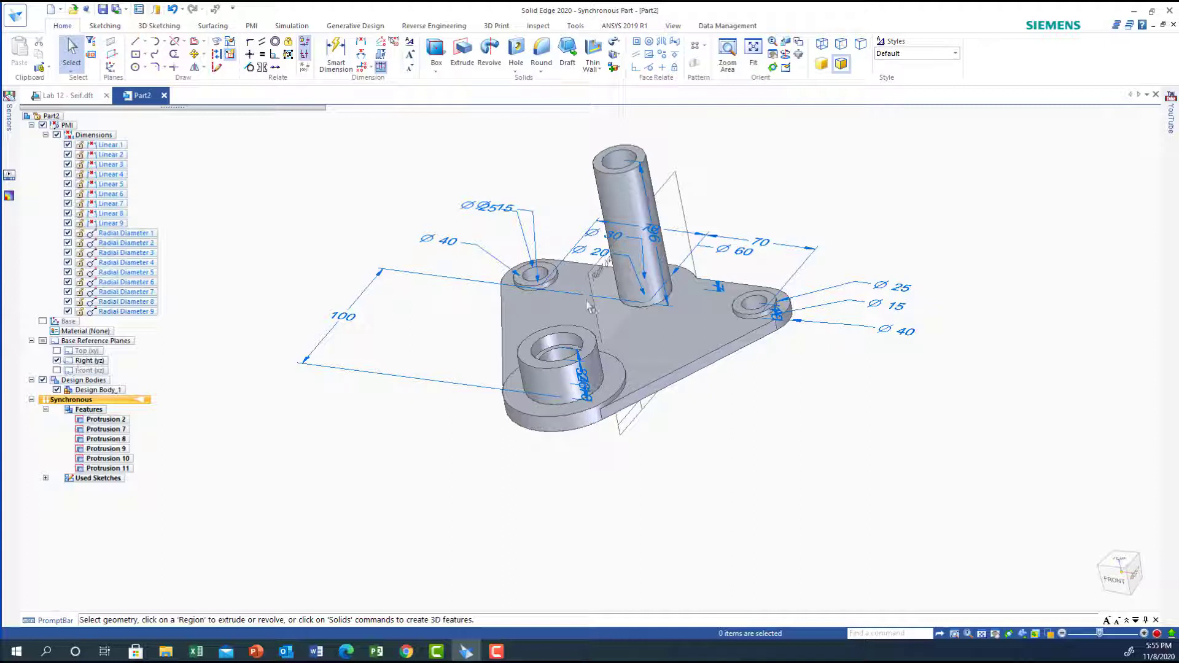
Sketch a line on the locked Right (yz) plane from the boss's top corner to the post's near side, ending about 58 mm above the base.
left_click(135, 41)
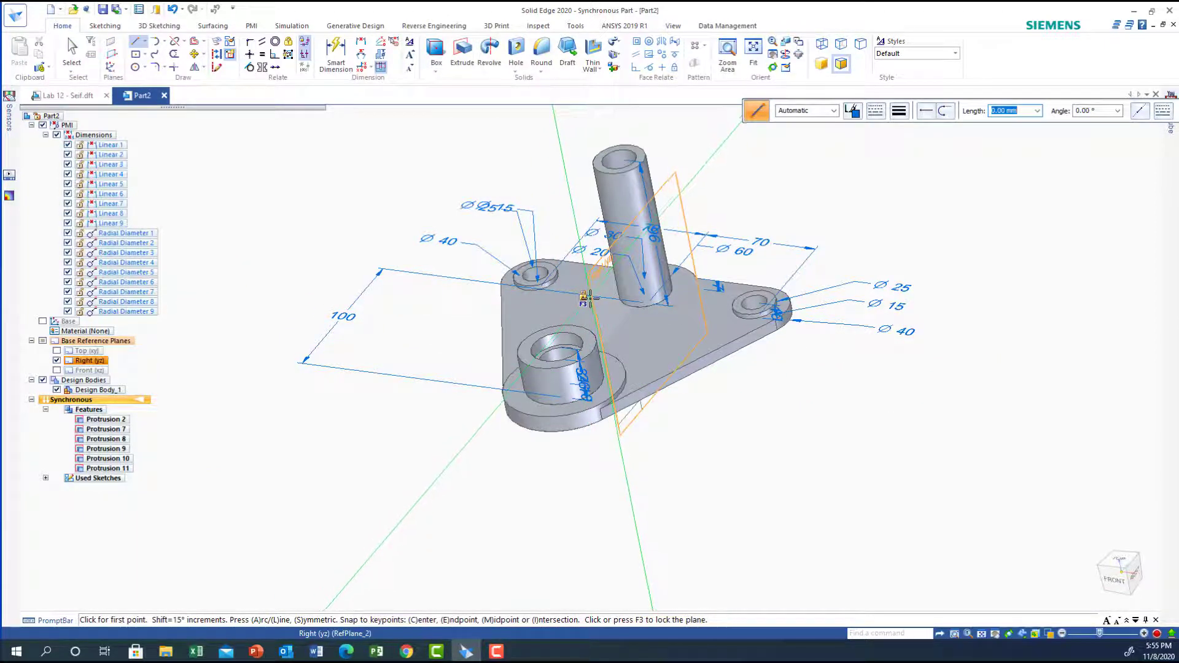
key("F3")
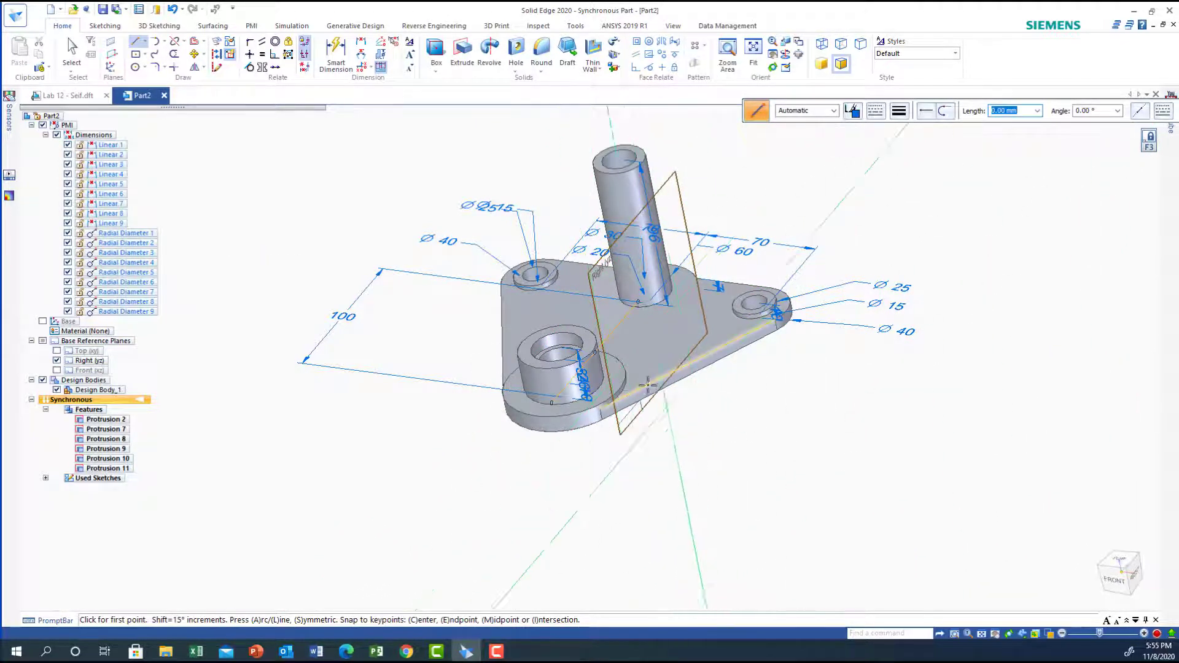
left_click(1135, 576)
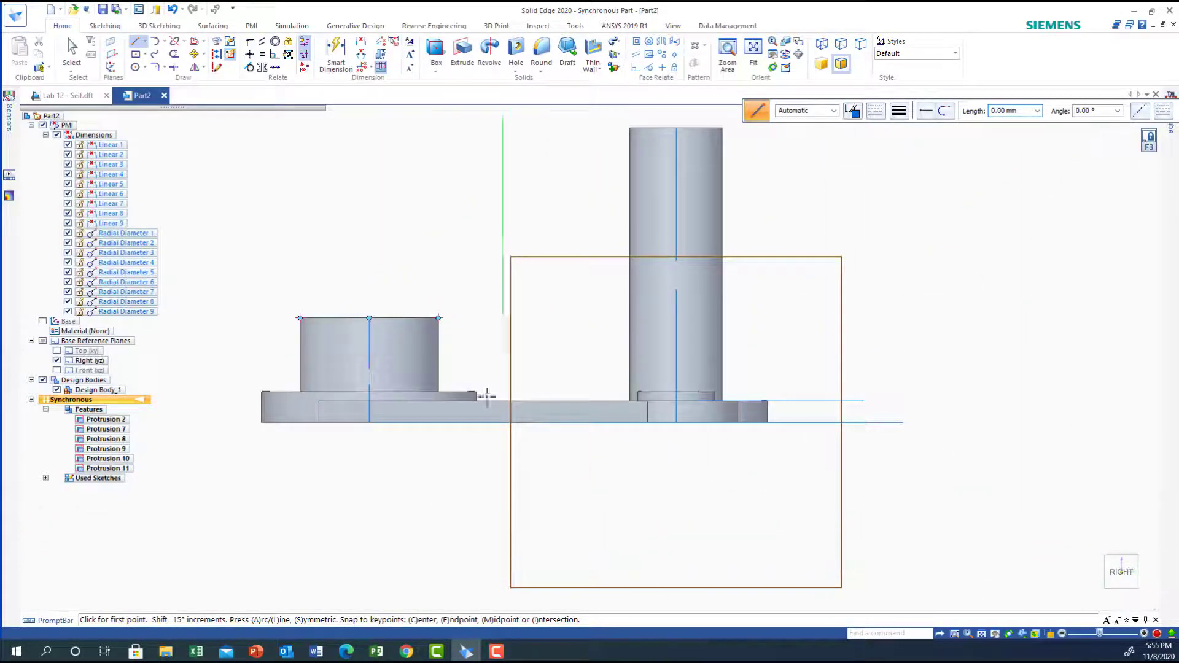
left_click(438, 317)
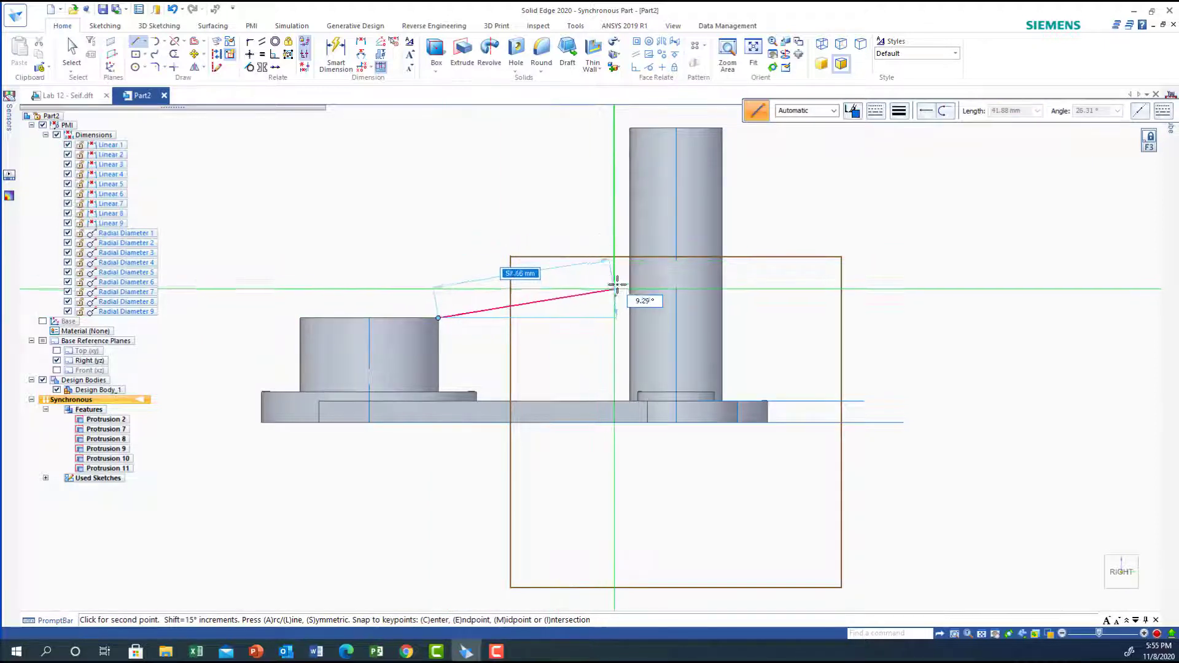
left_click(629, 244)
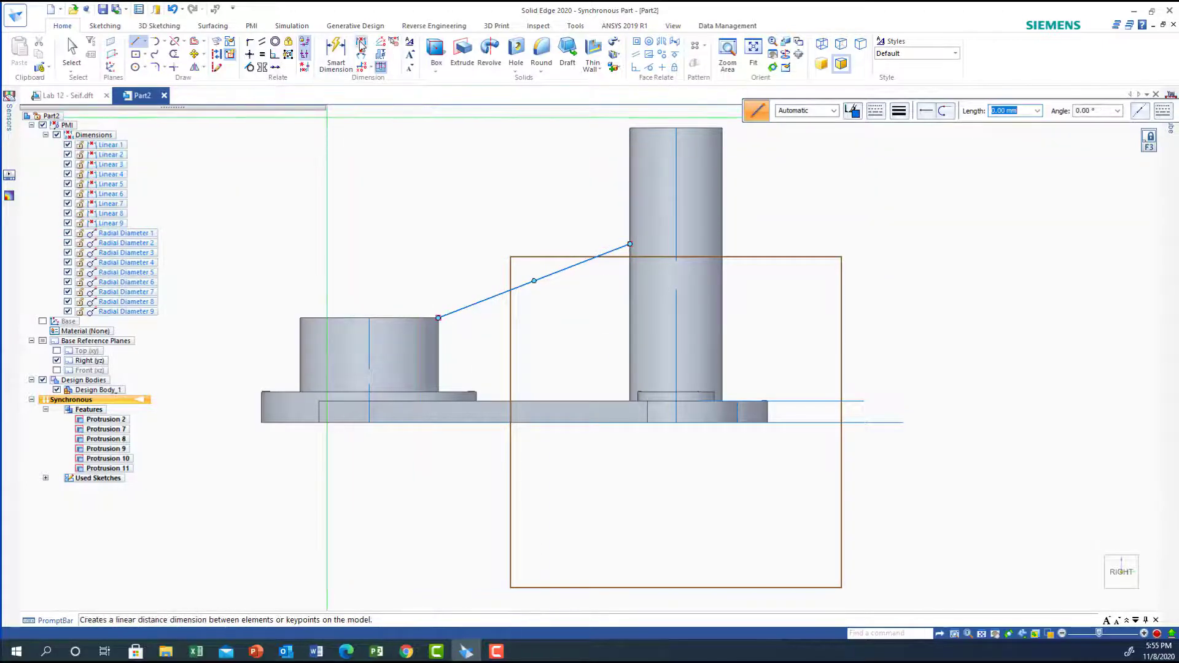
Dimension the height of the line's end on the post from the plate's bottom edge and set it to 50 mm.
key("Escape")
key("d")
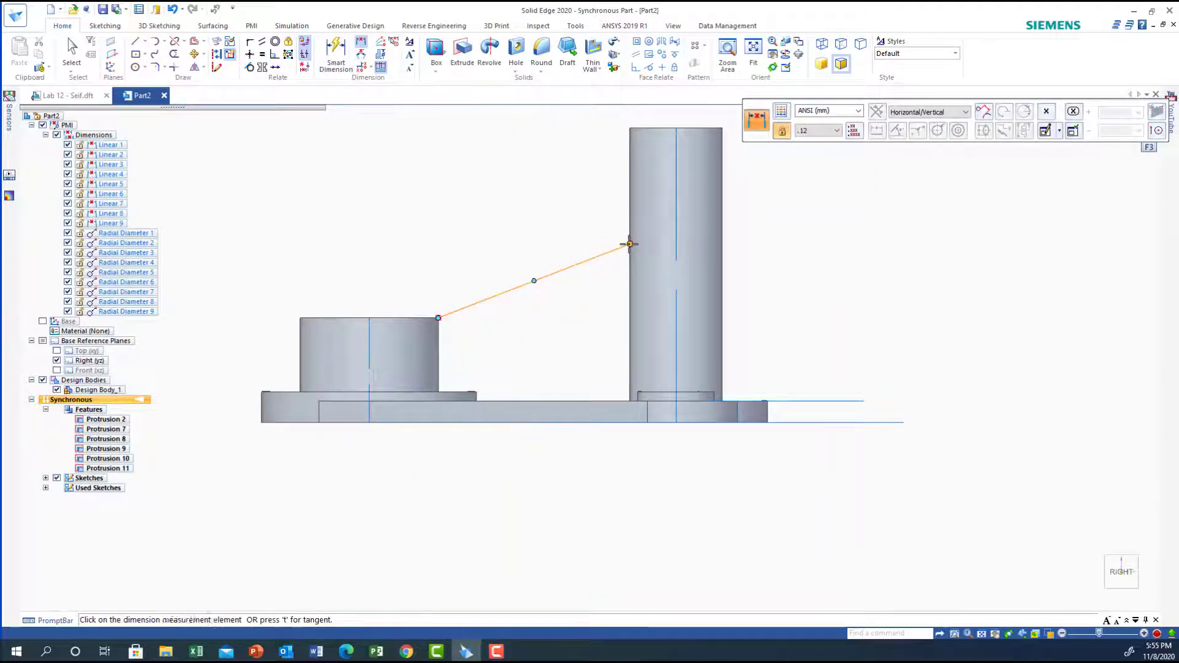
left_click(621, 423)
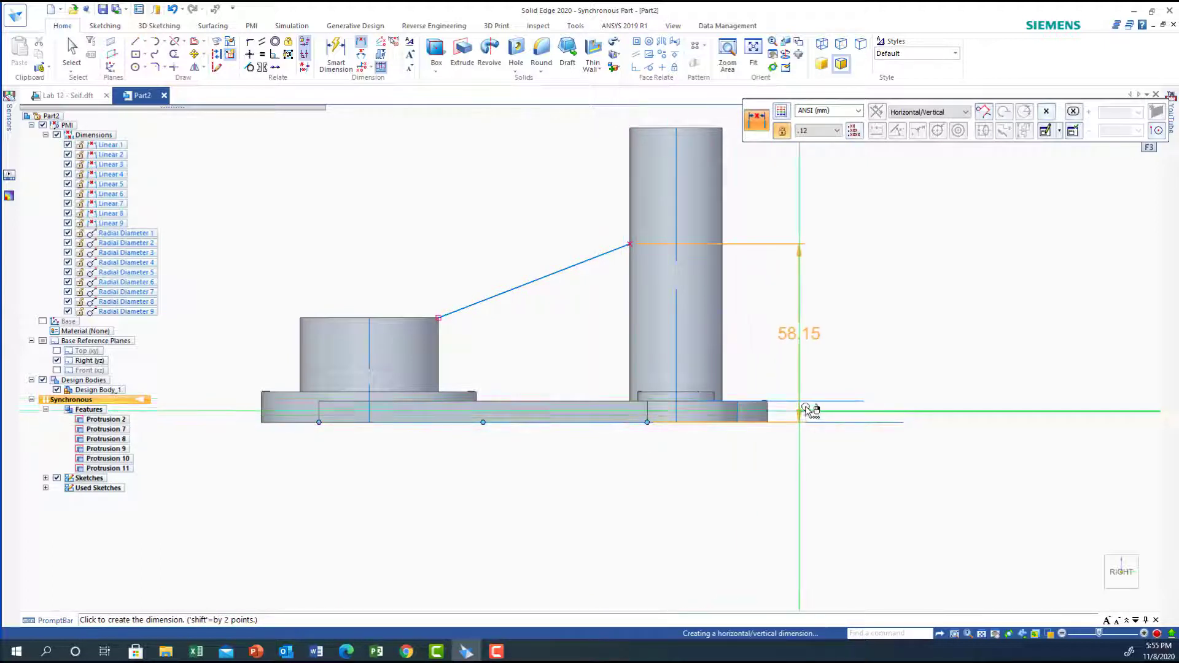
left_click(826, 368)
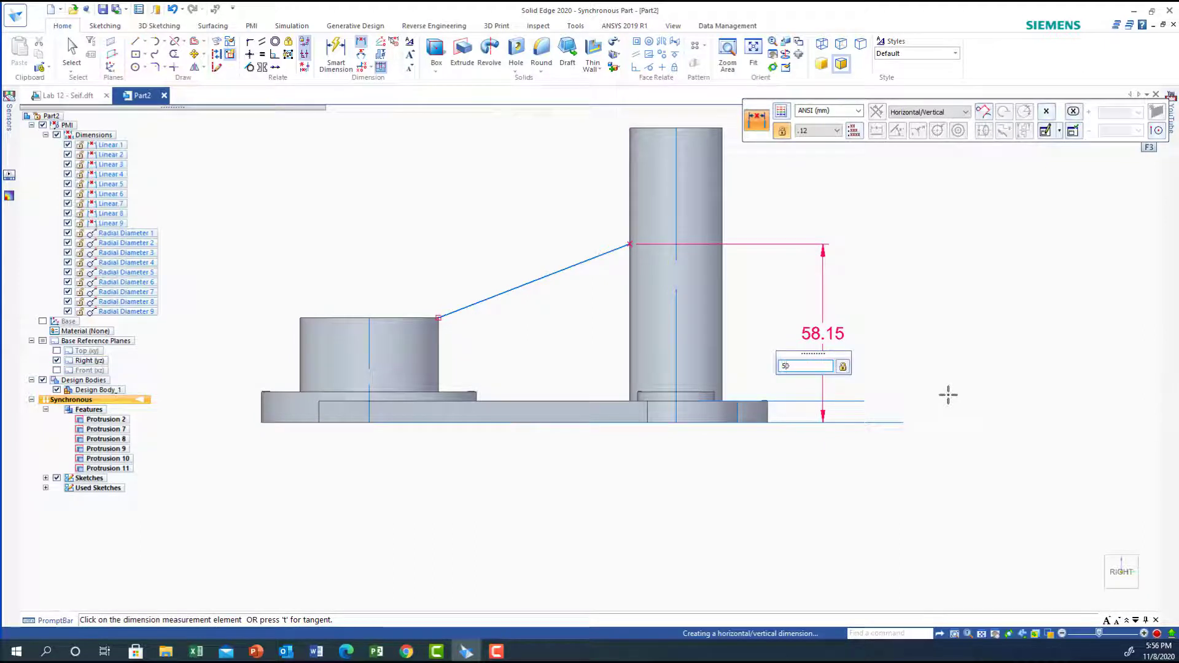
key("Return")
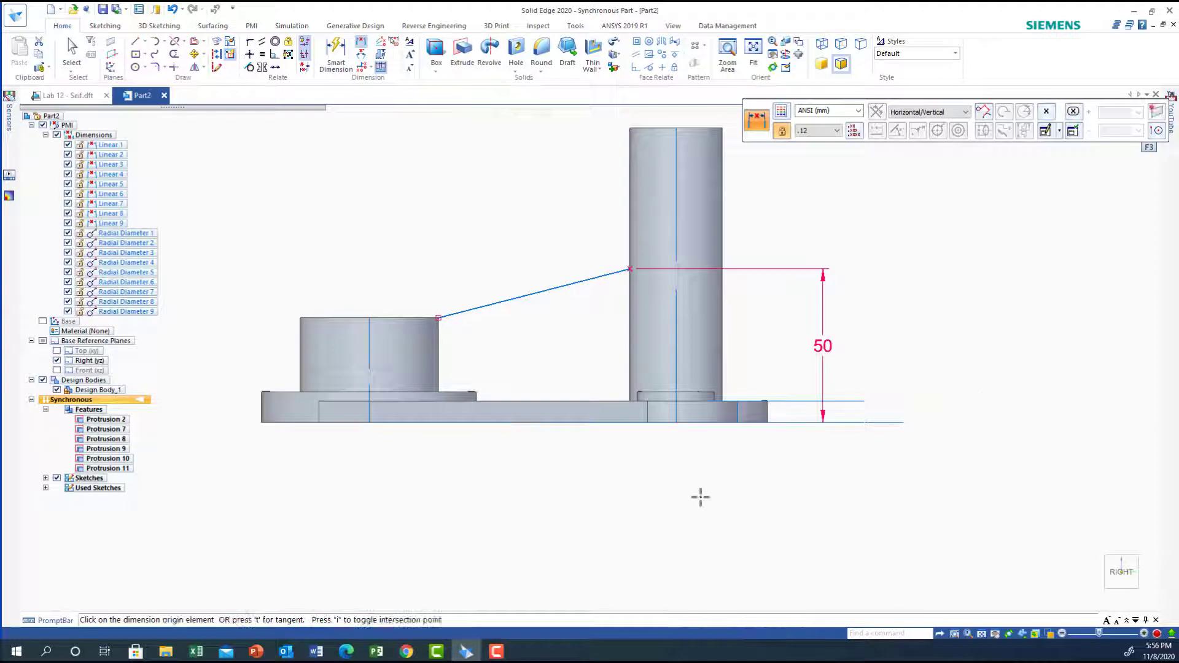
Create a centered 8 mm thick rib from the sloped line, joining the large boss, the post and the plate.
left_click(72, 50)
left_click(534, 293)
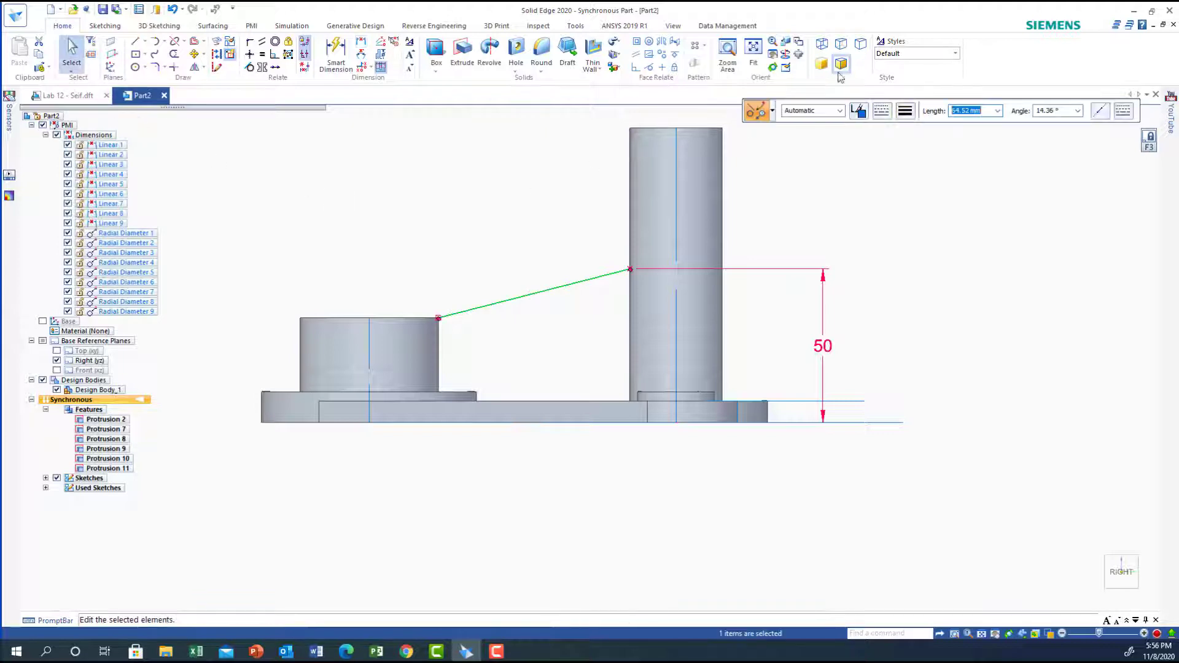
middle_click_drag(895, 484, 1047, 370)
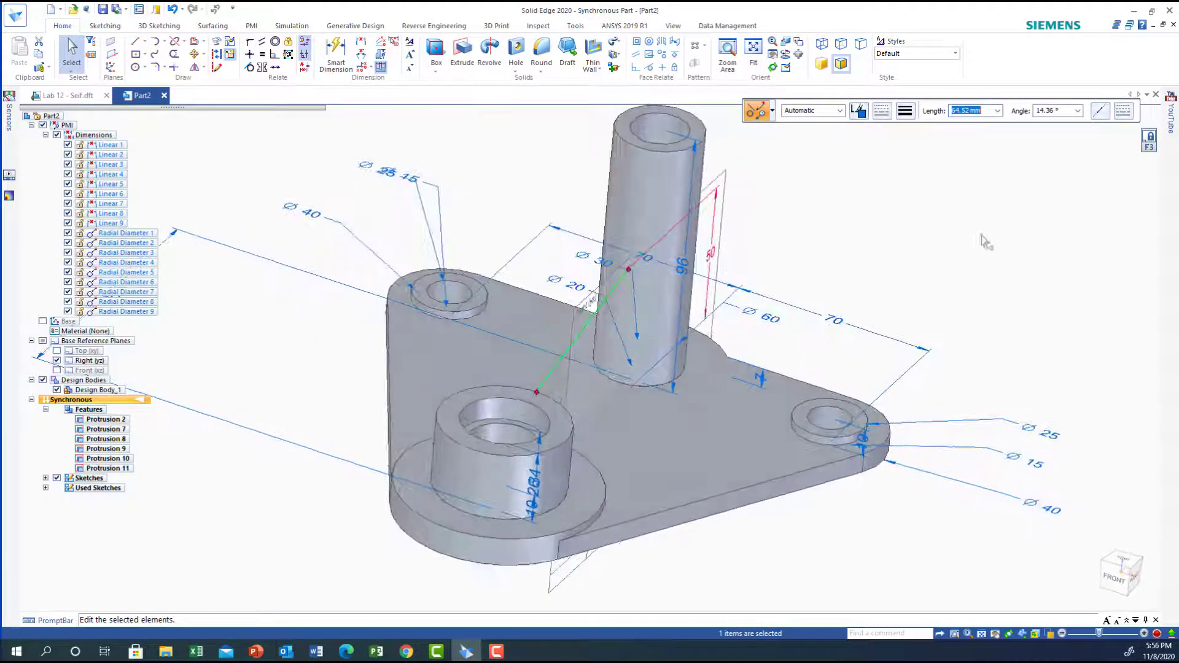
left_click(595, 67)
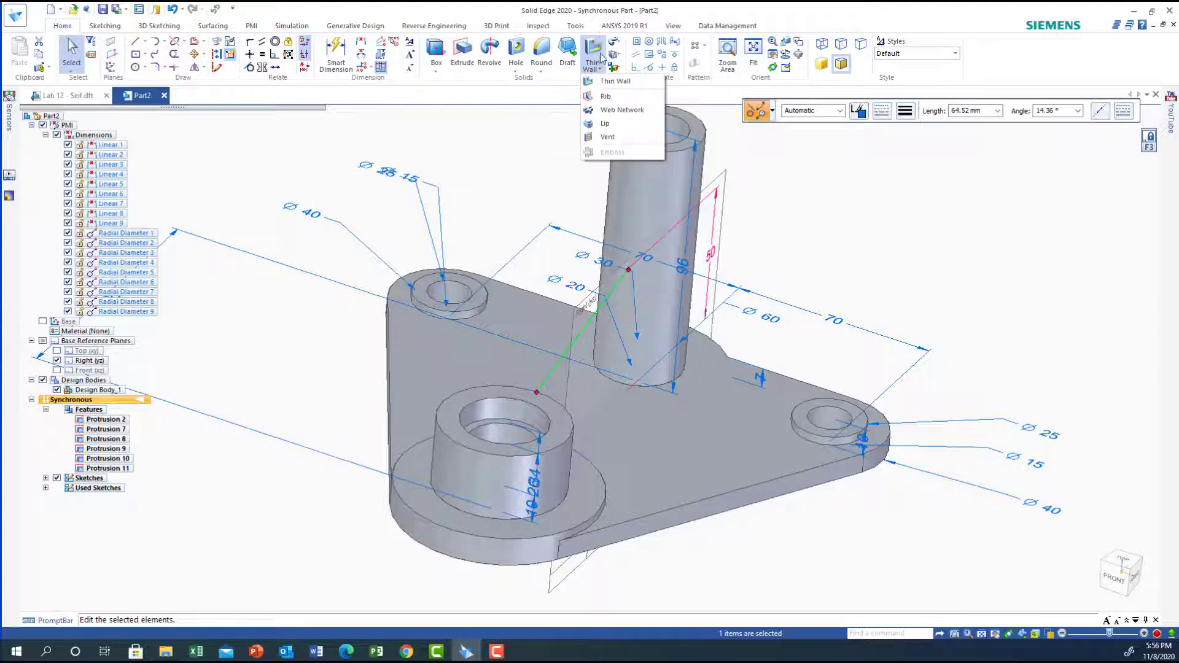
left_click(607, 98)
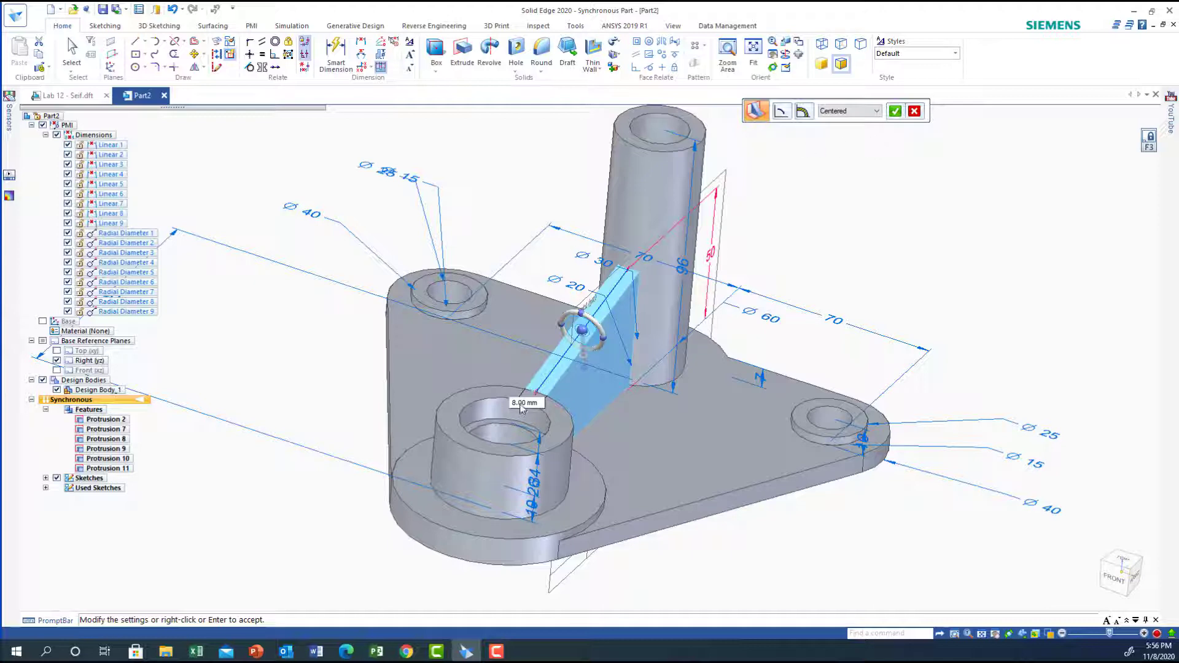
left_click(897, 112)
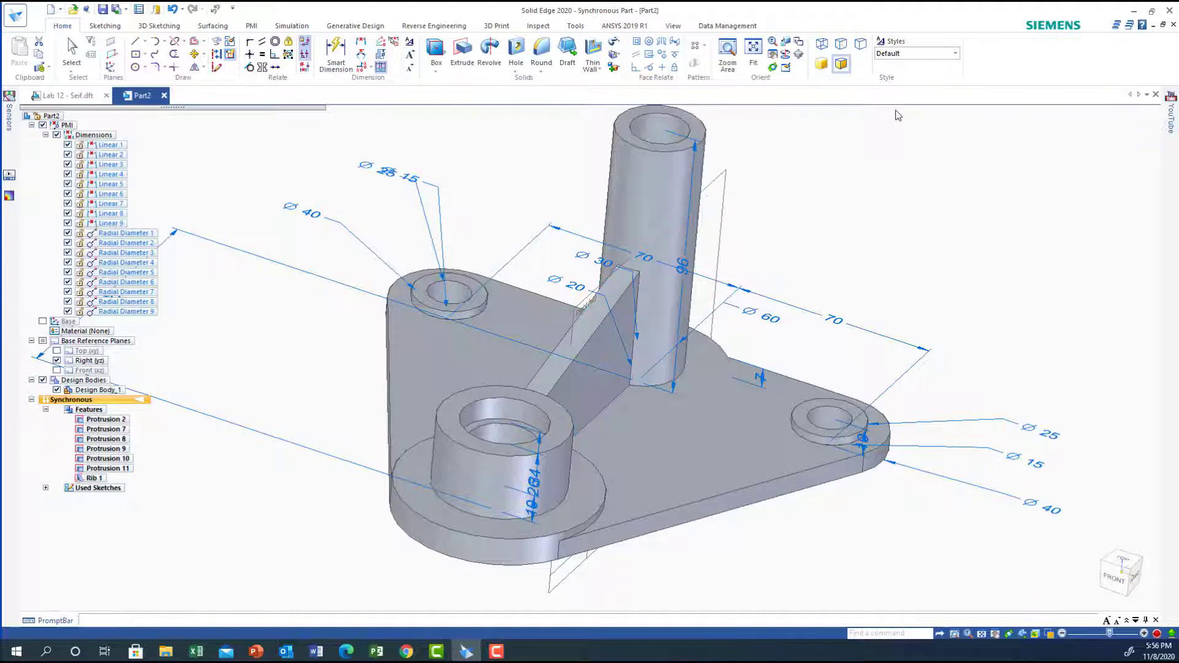
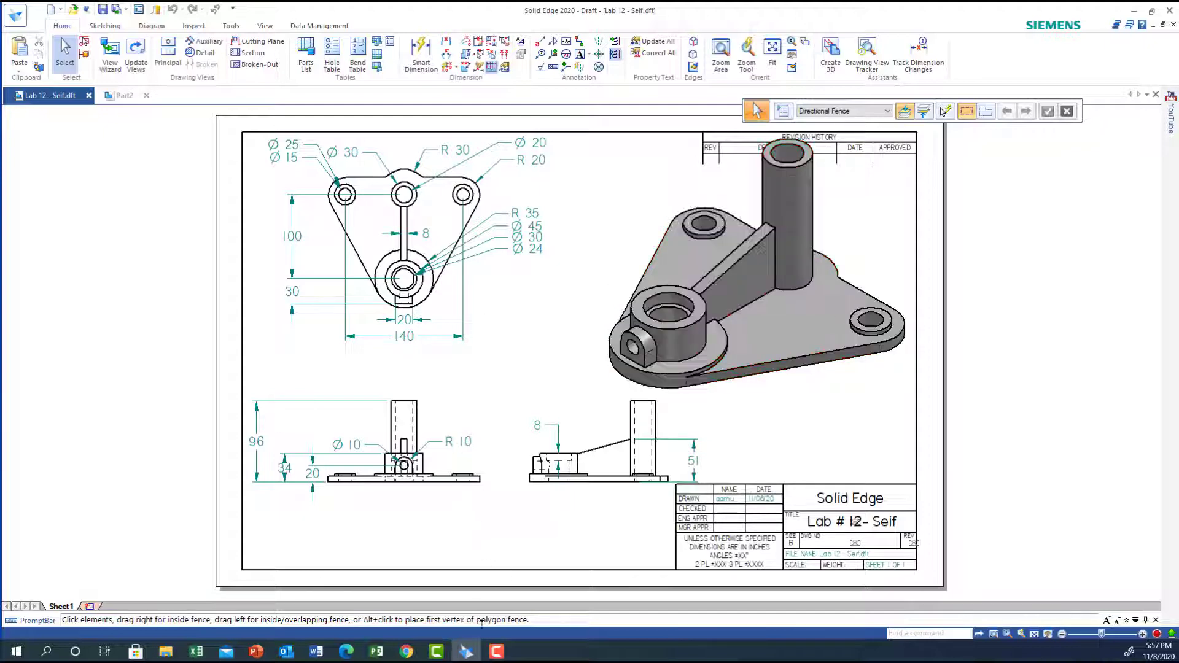
Back in the Part2 model, show only the Front (xz) reference plane and create a coincident plane on it.
left_click(126, 97)
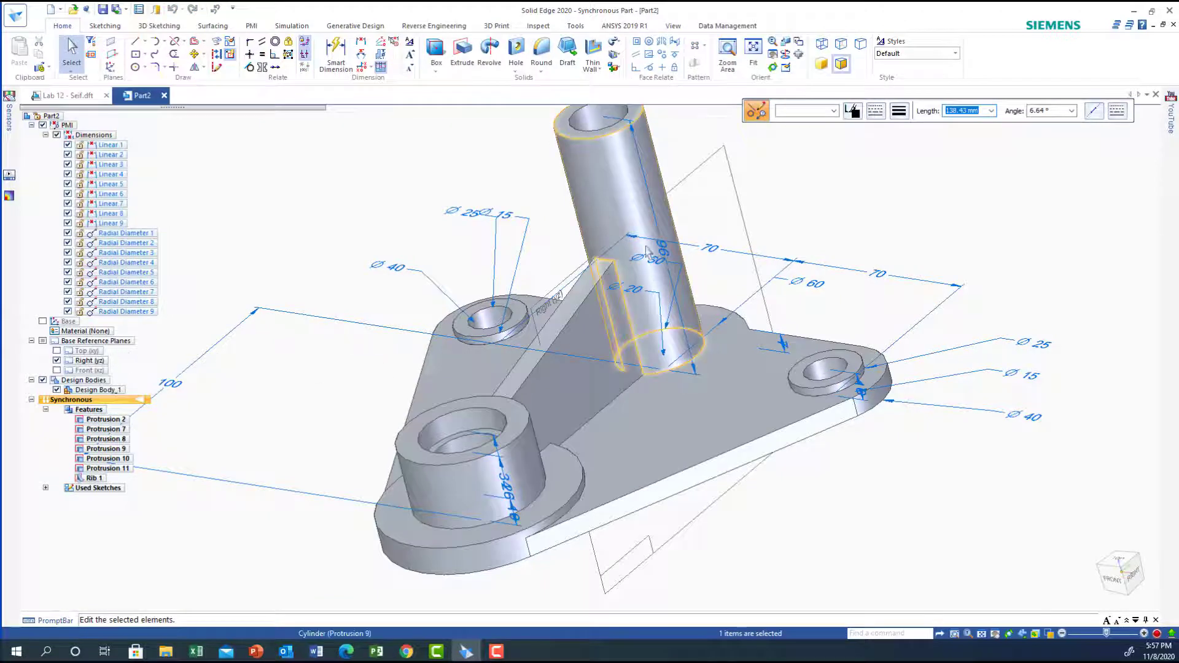
left_click(57, 360)
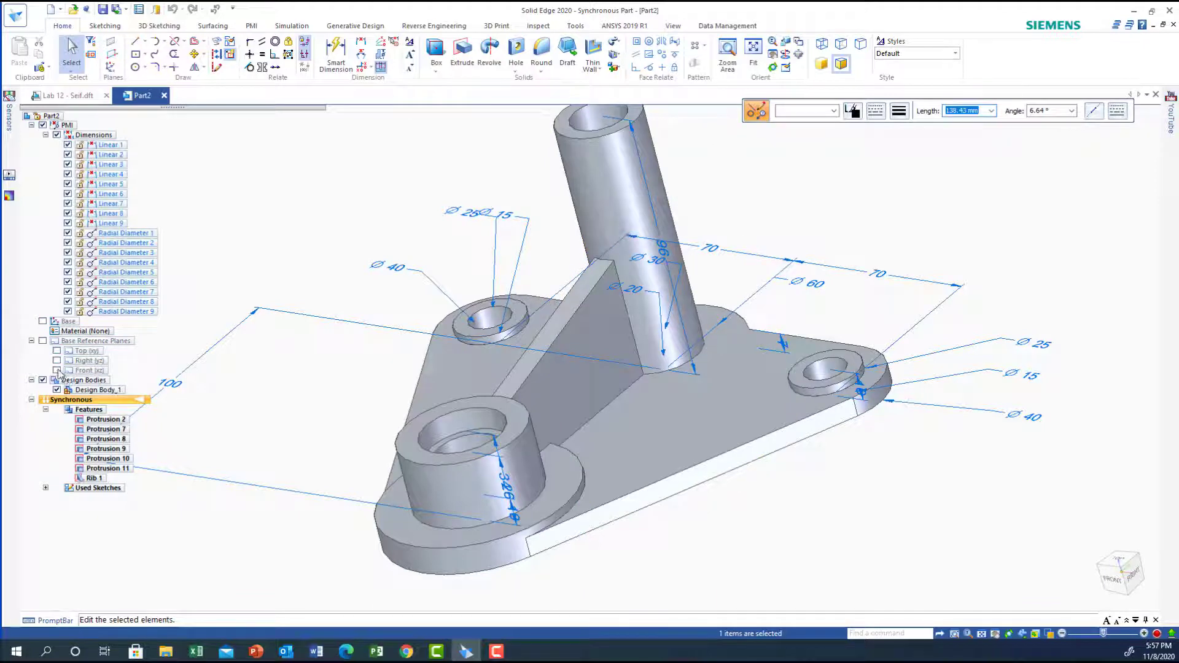
left_click(57, 371)
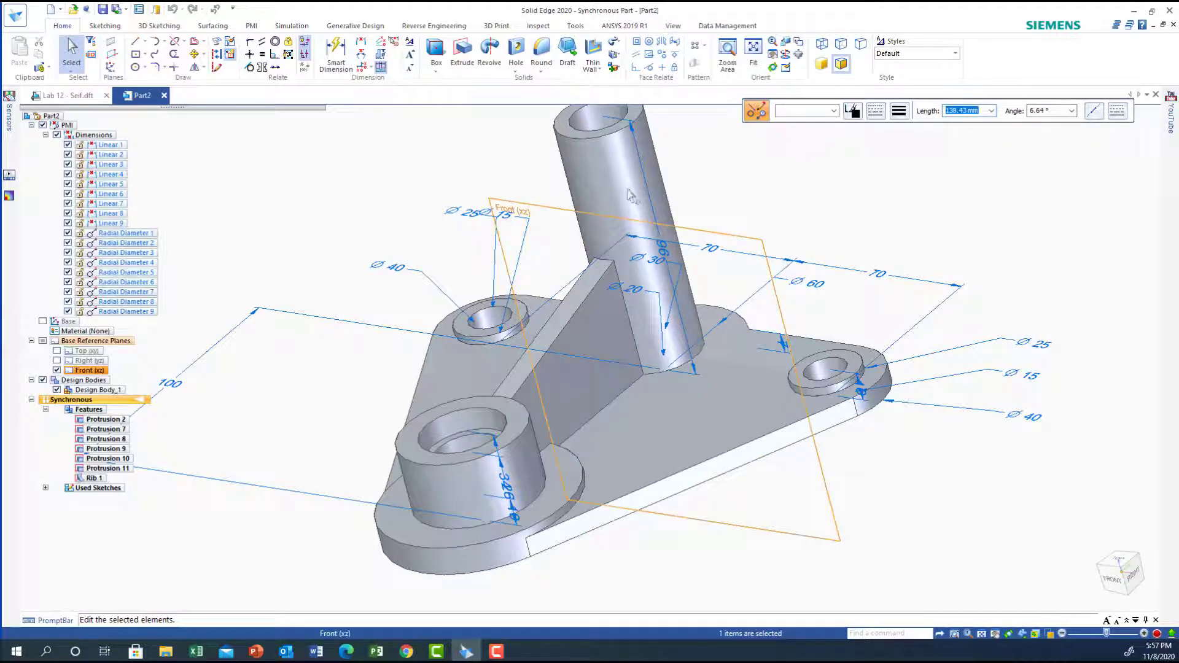
left_click(111, 44)
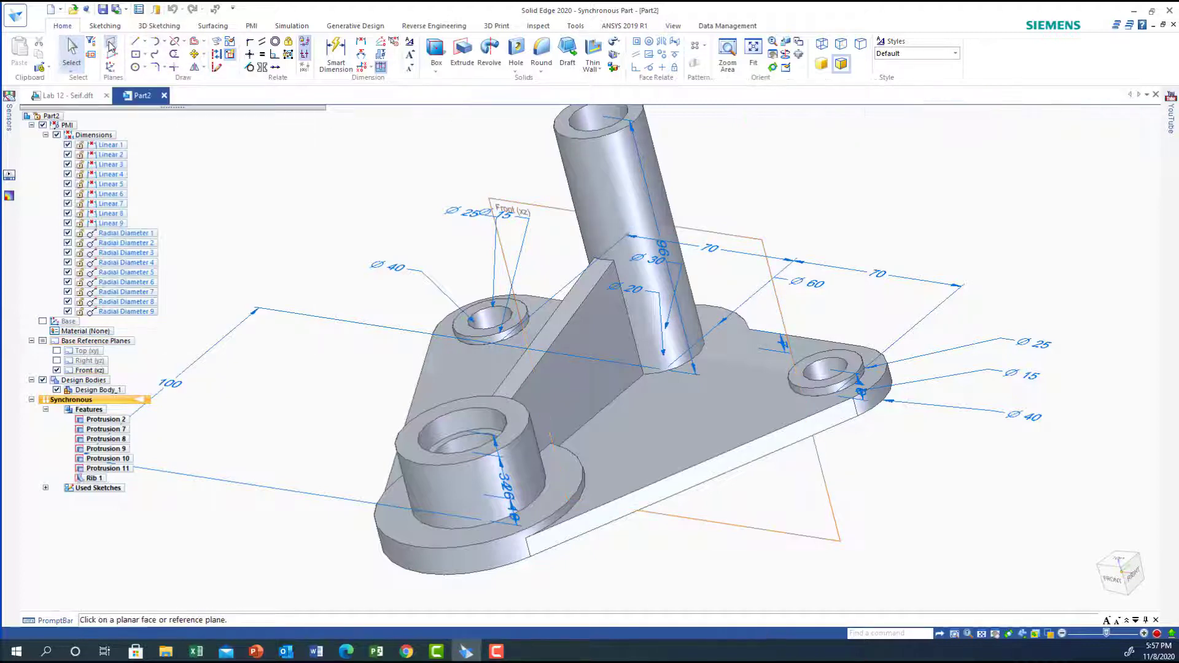
left_click(747, 241)
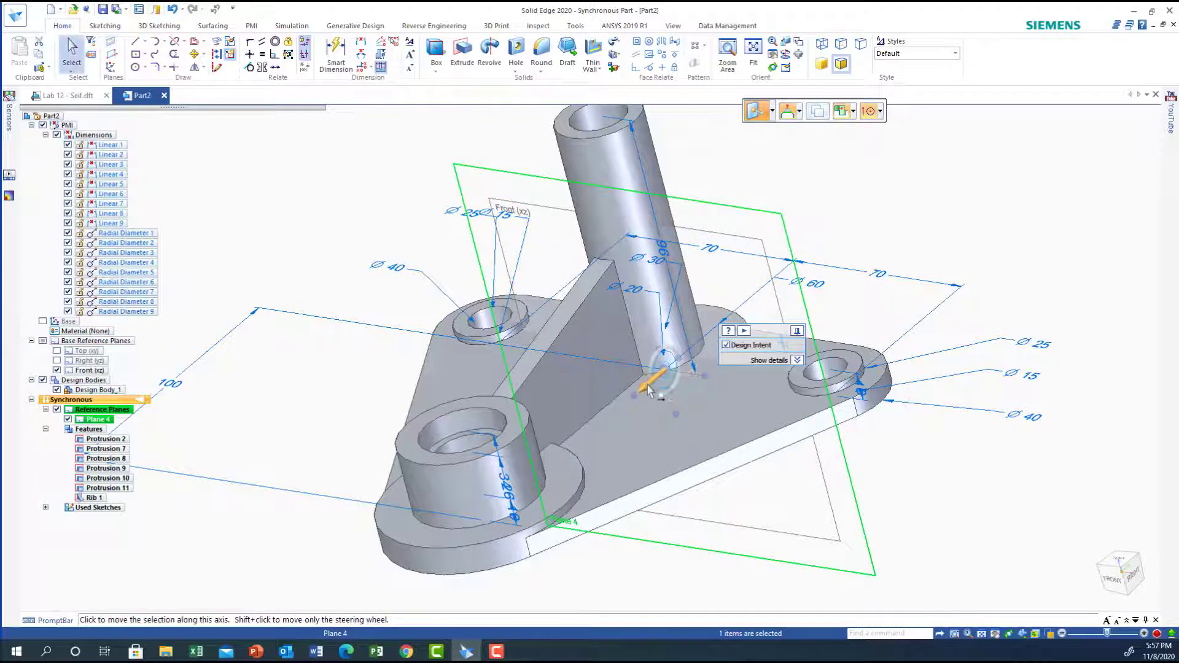
Move the new plane 130 mm forward from the Front (xz) plane, past the large boss.
left_click(652, 386)
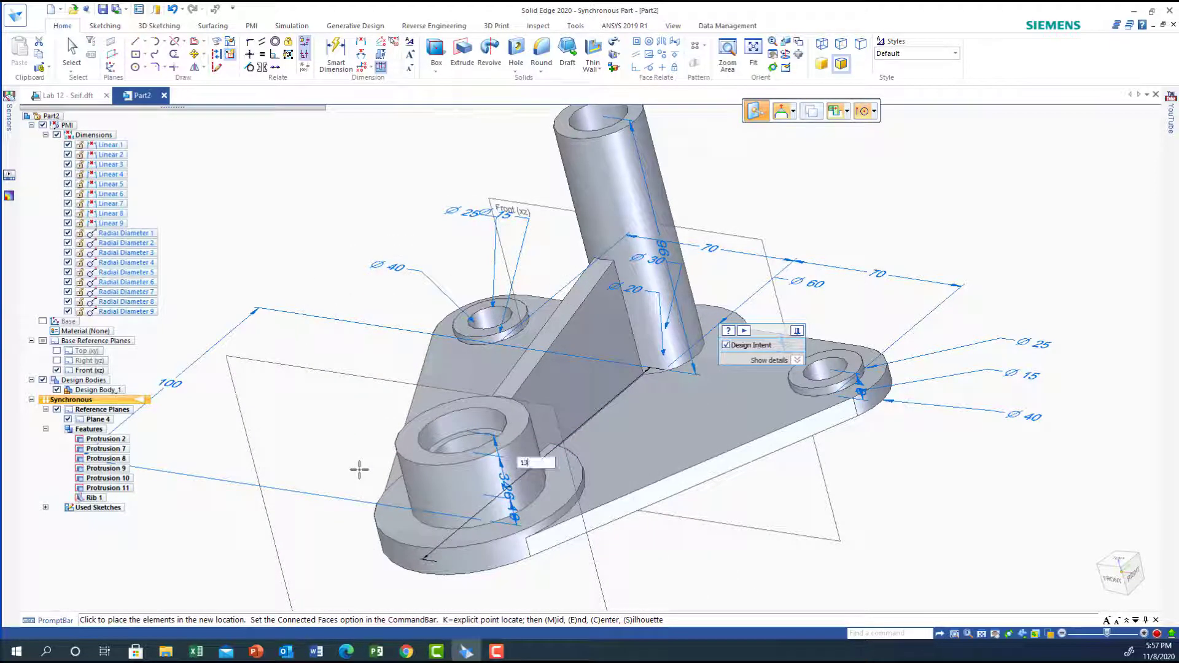
type("130")
key("Return")
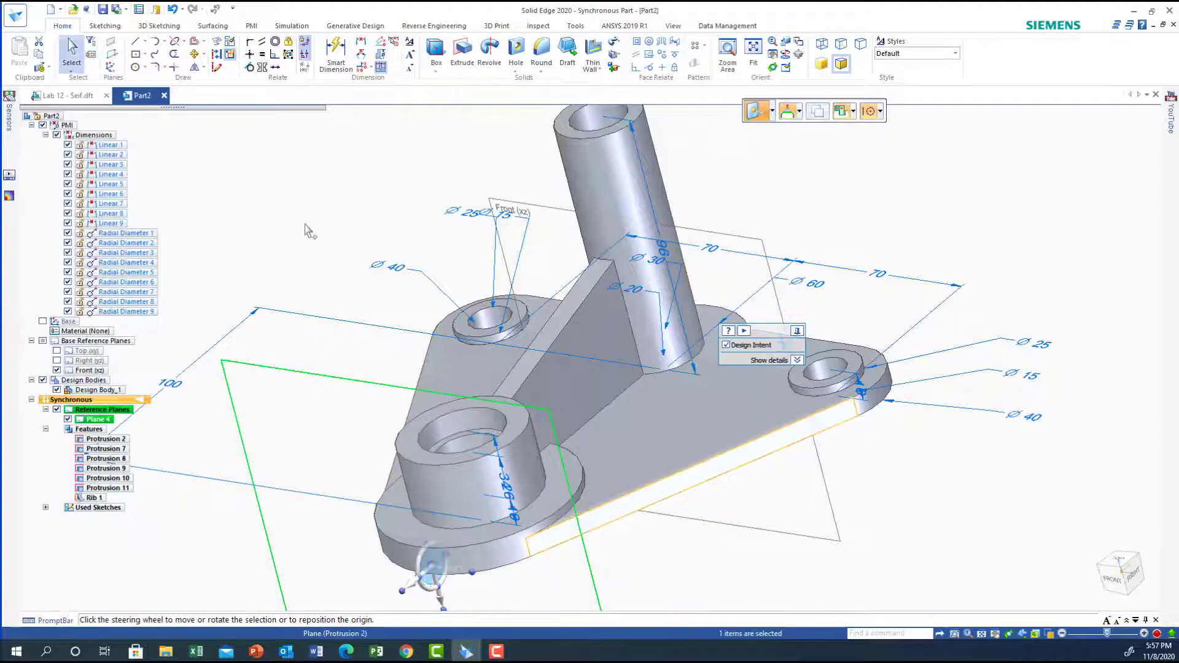
On the locked offset plane, sketch concentric 20 mm and 10 mm diameter circles centered horizontally on the large boss.
left_click(135, 68)
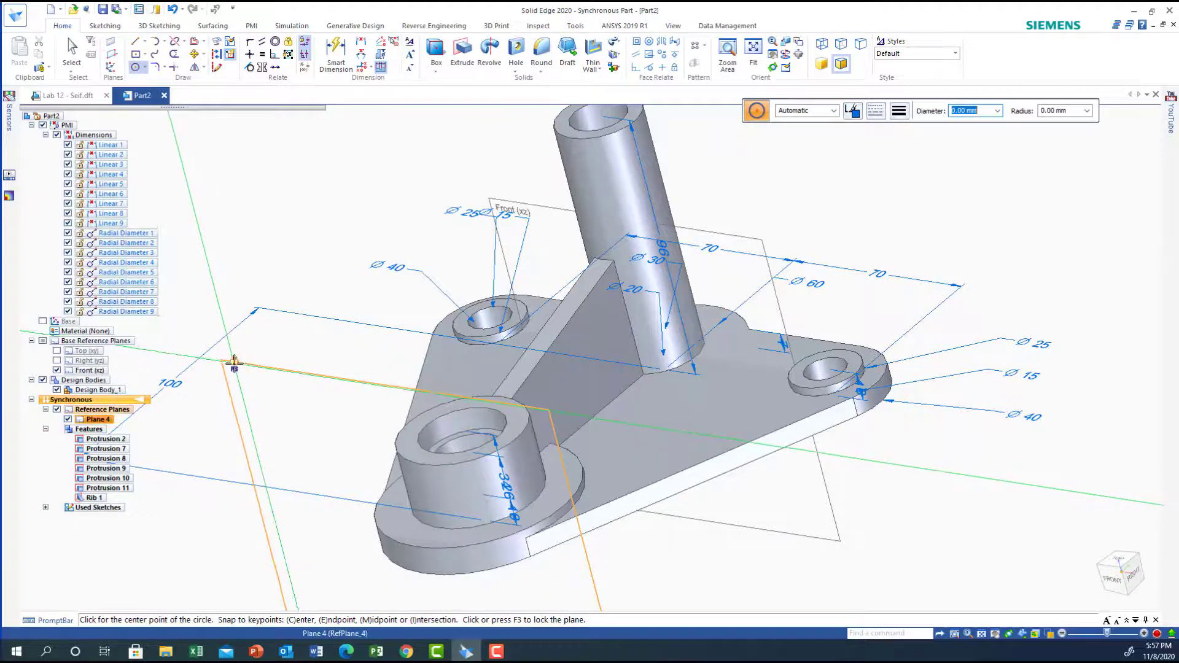
key("F3")
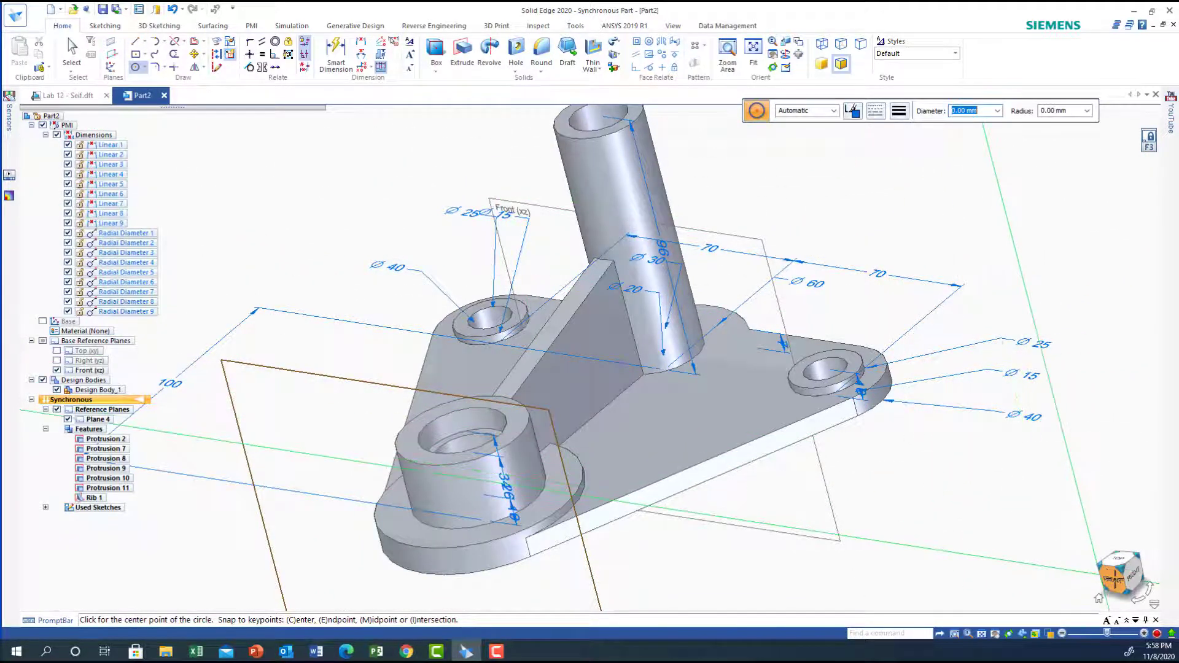
left_click(1113, 577)
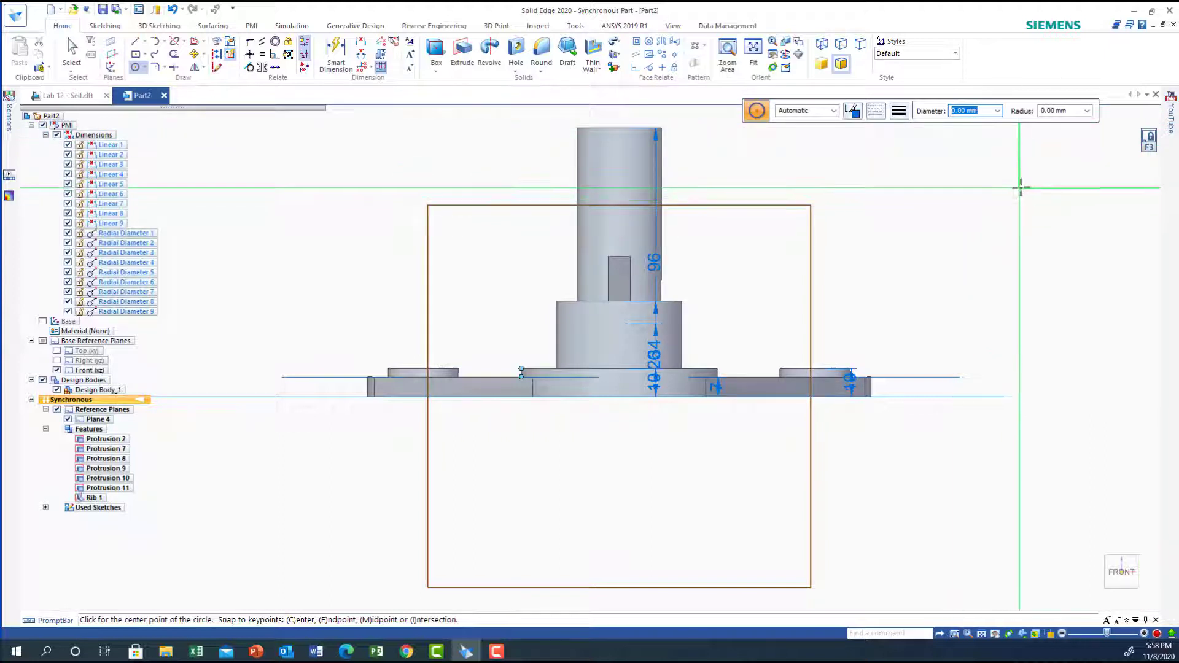
type("20")
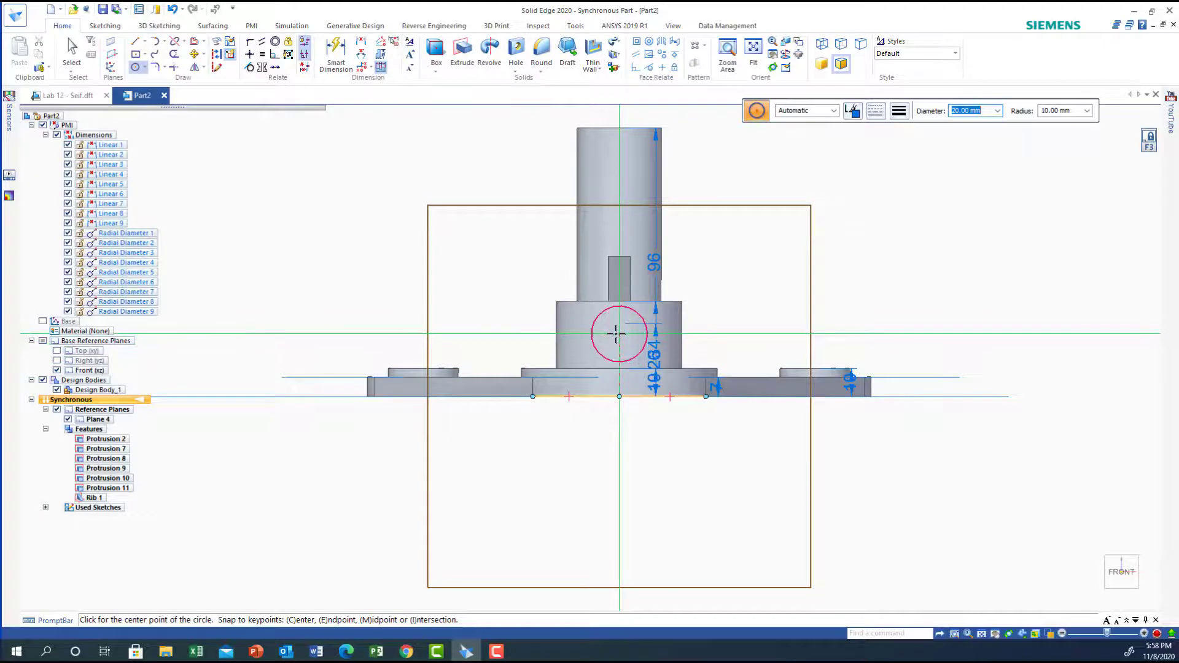
left_click(616, 334)
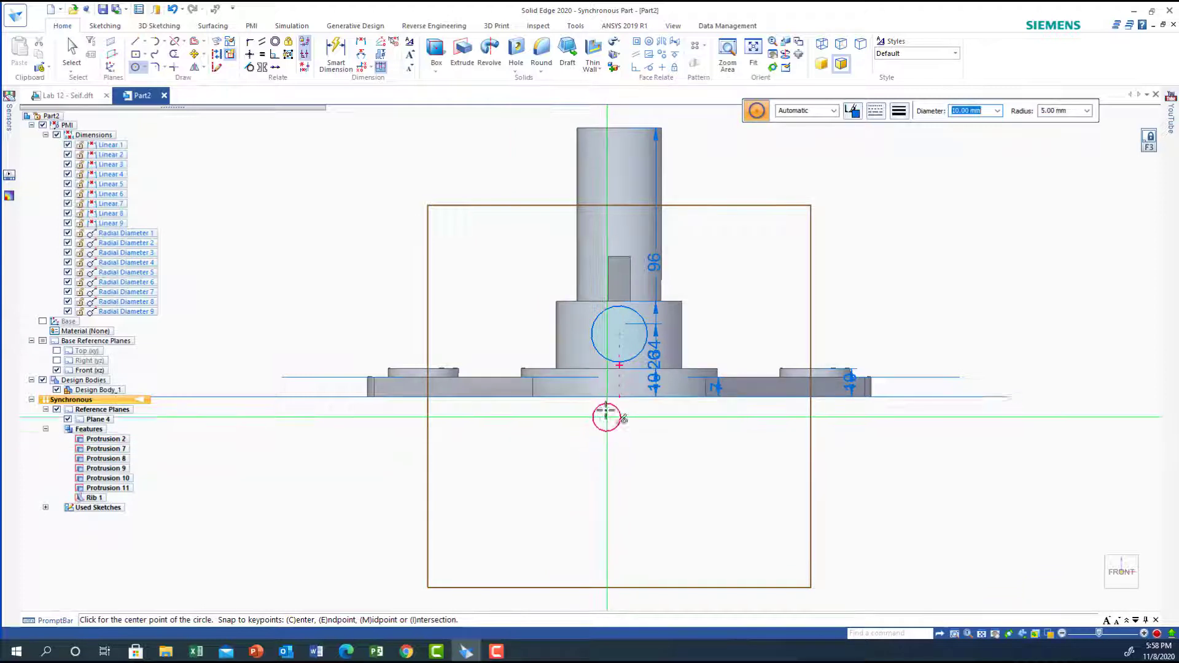
left_click(618, 333)
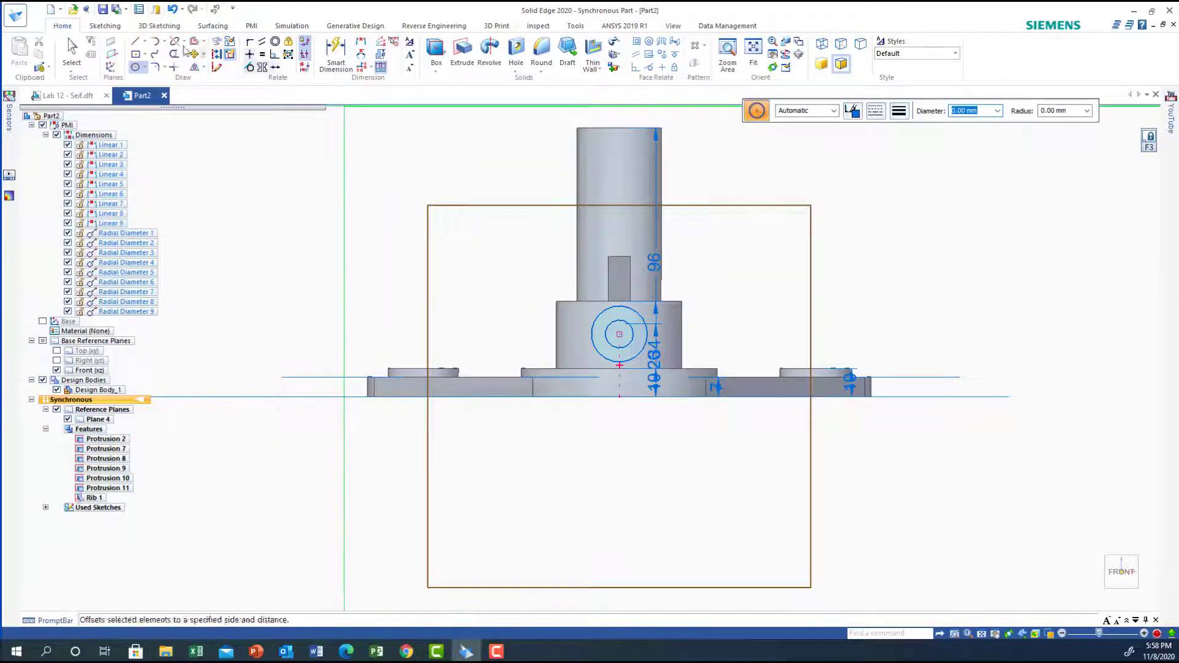
Add diameter dimensions to the outer and inner circles of the lug sketch.
left_click(361, 44)
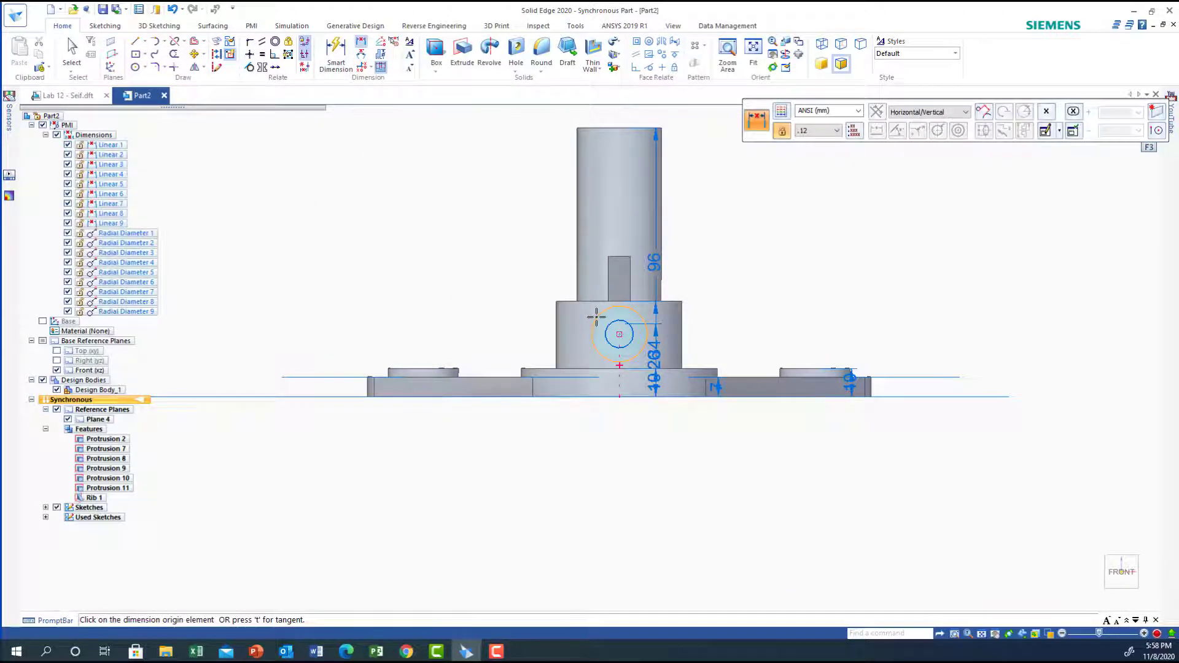
left_click(337, 51)
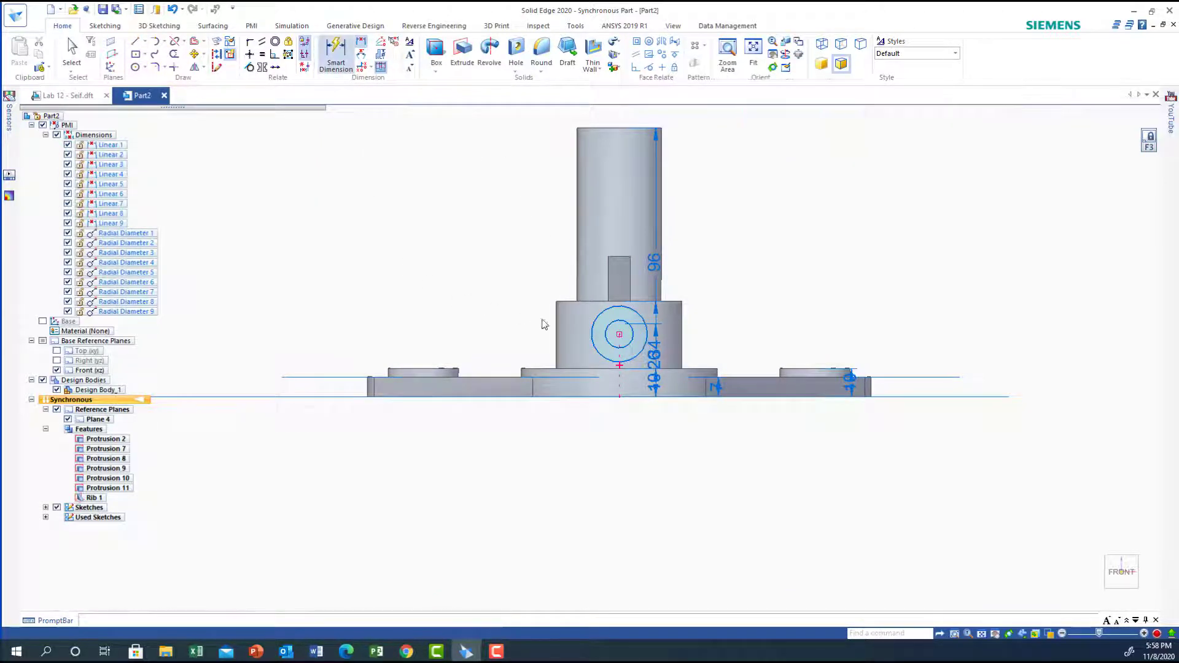
left_click(597, 318)
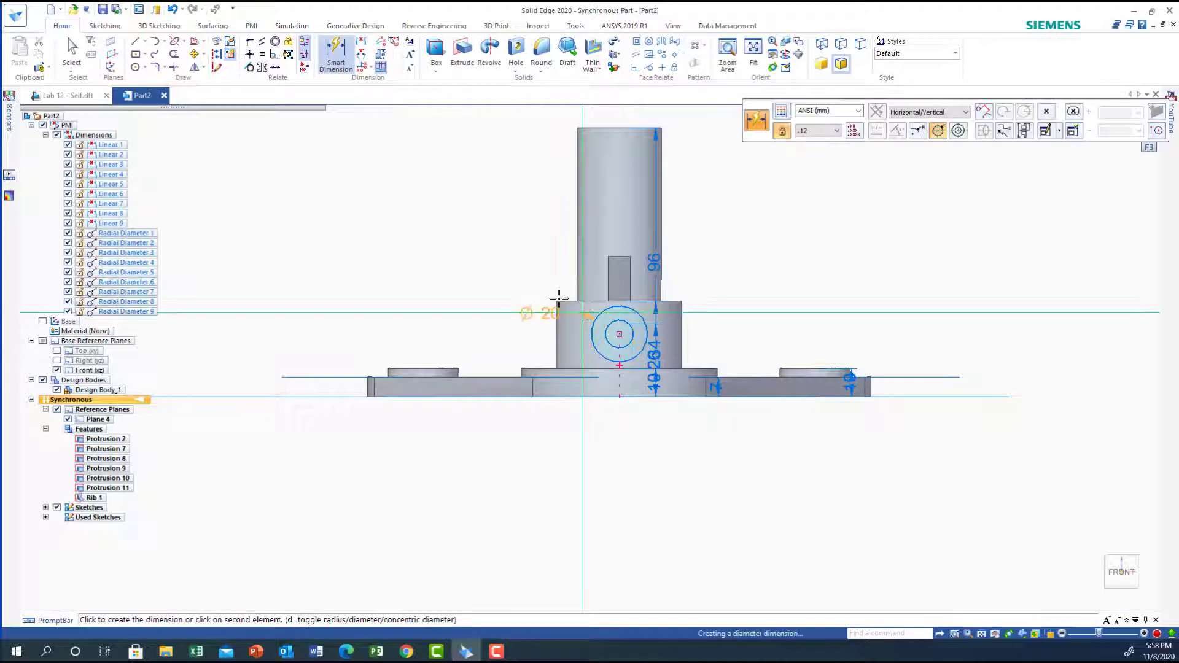
left_click(509, 253)
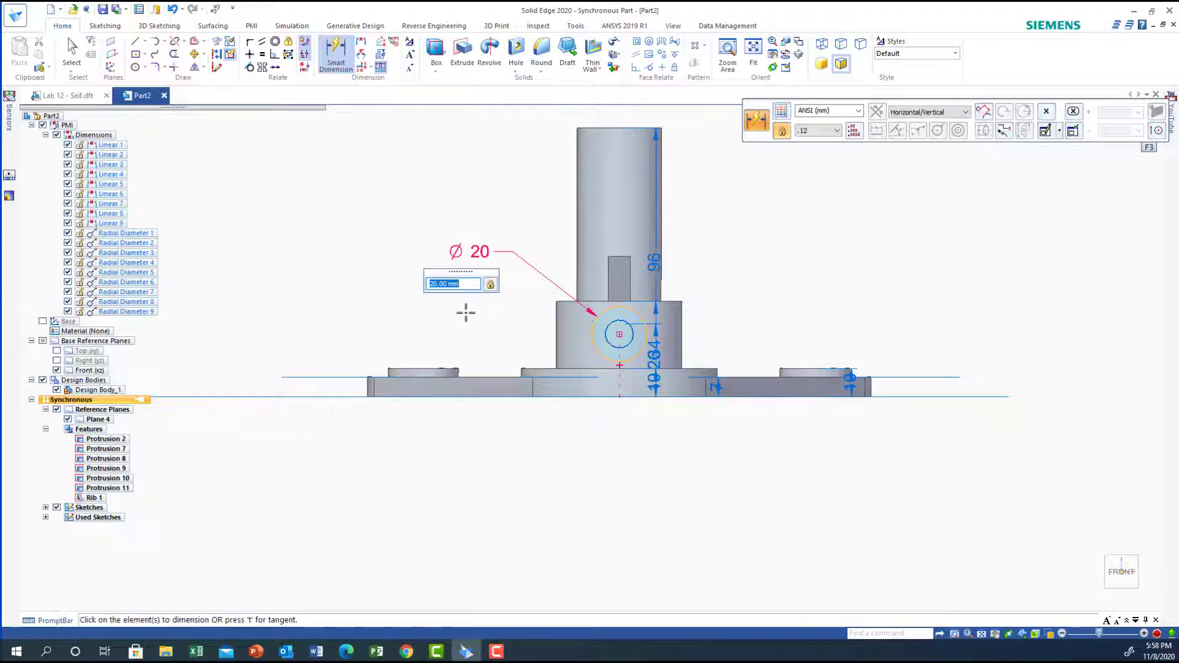
left_click(632, 330)
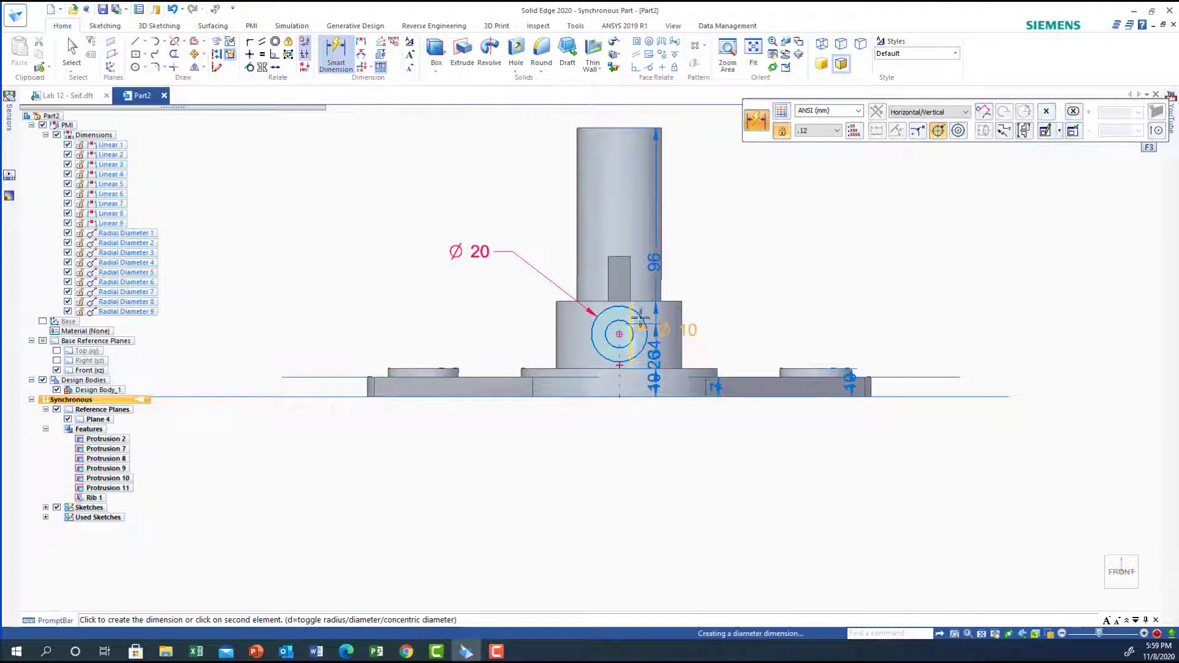
left_click(697, 257)
key("Return")
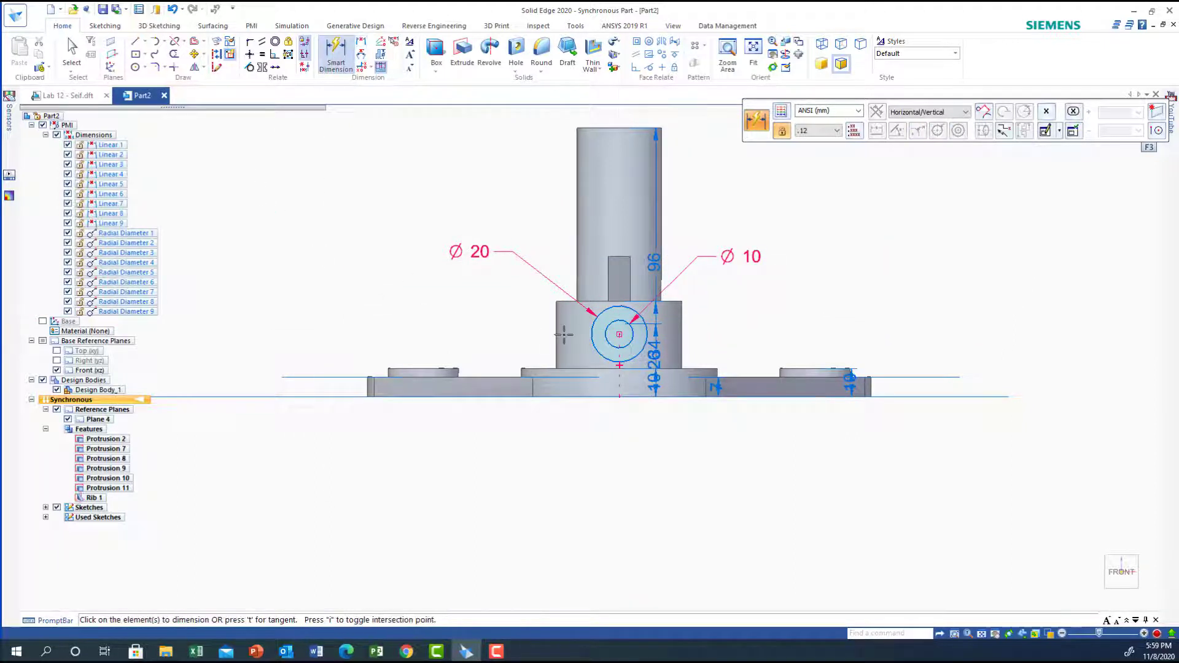
Dimension the height of the circles' center from the plate's bottom edge and set it to 20 mm.
left_click(590, 334)
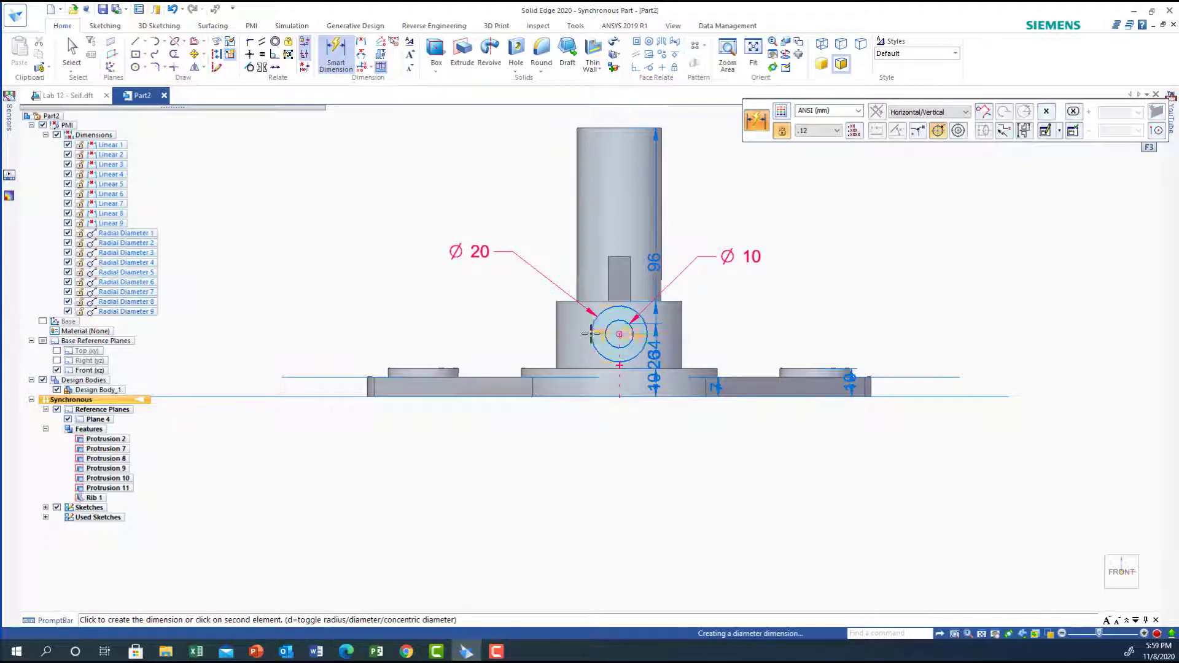
left_click(609, 396)
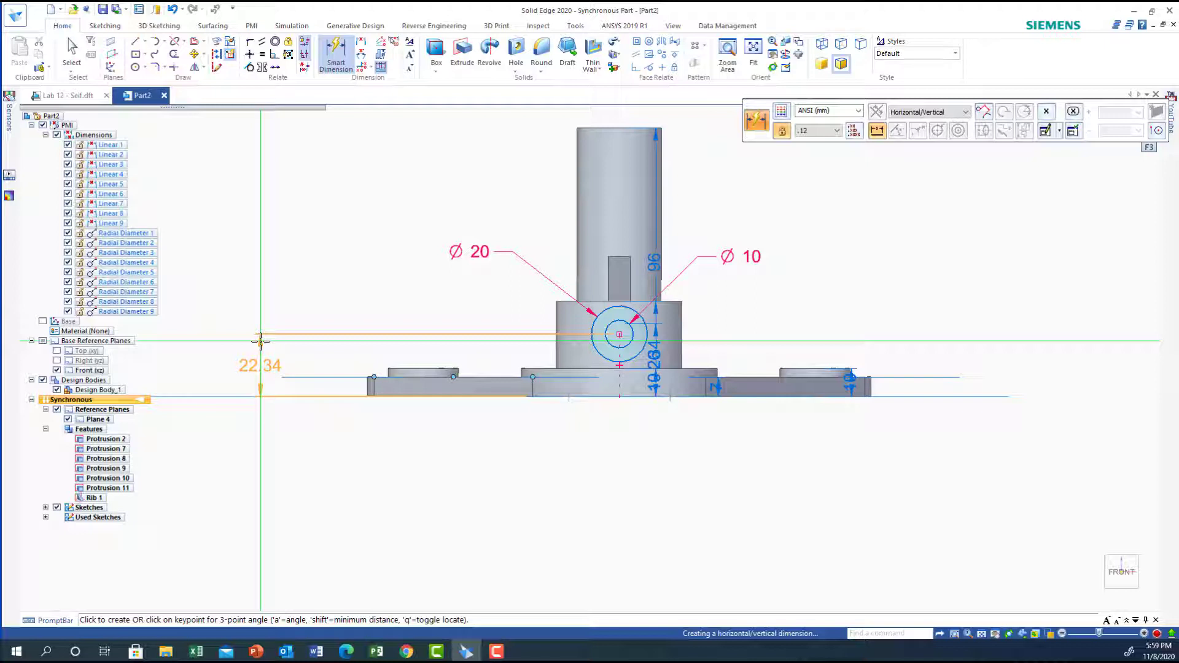
left_click(260, 341)
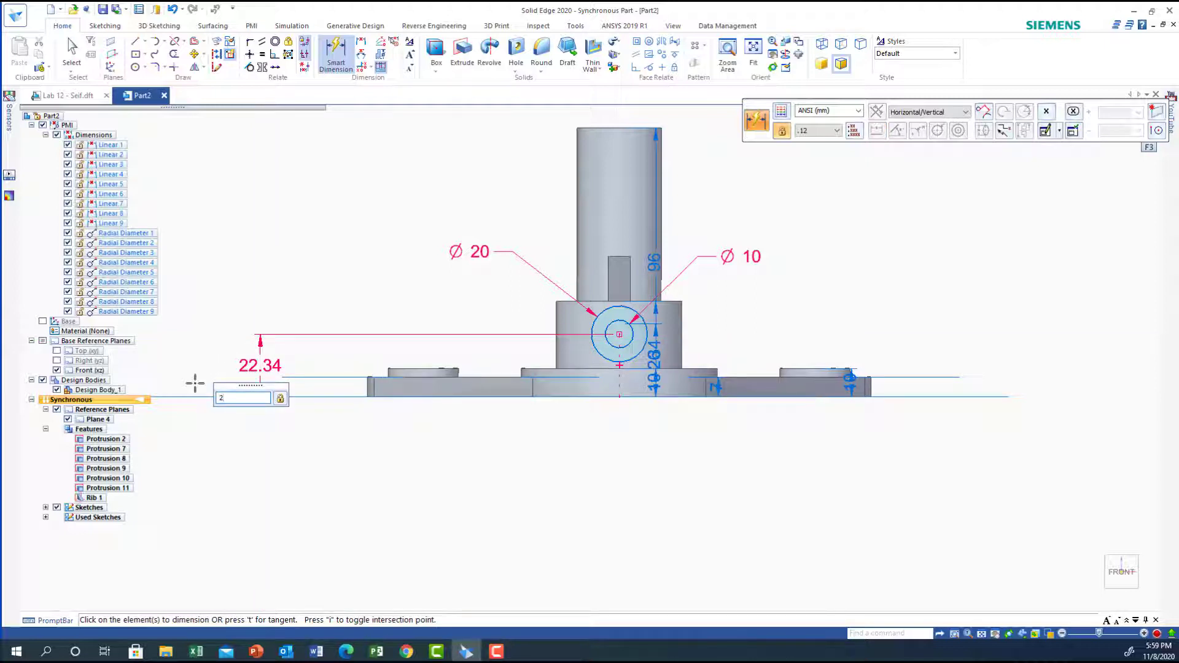
type("20")
key("Return")
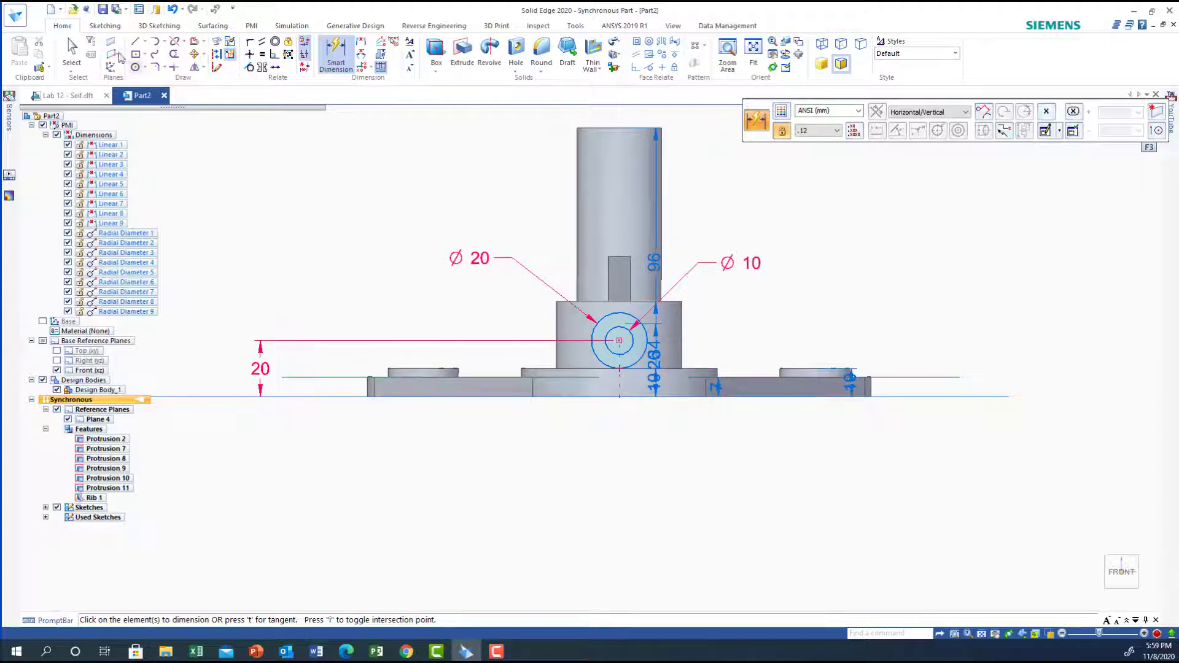
Draw vertical tangent lines from the outer circle to the plate's bottom edge, join their lower ends and trim the circle's lower arc.
left_click(136, 41)
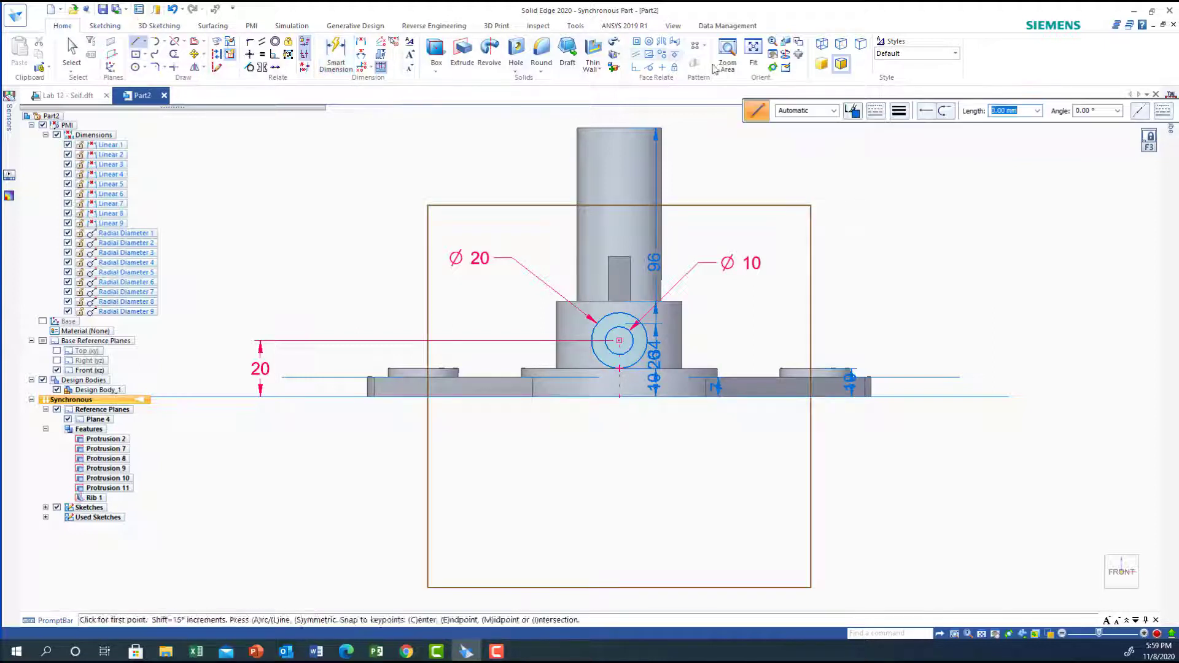
left_click(727, 52)
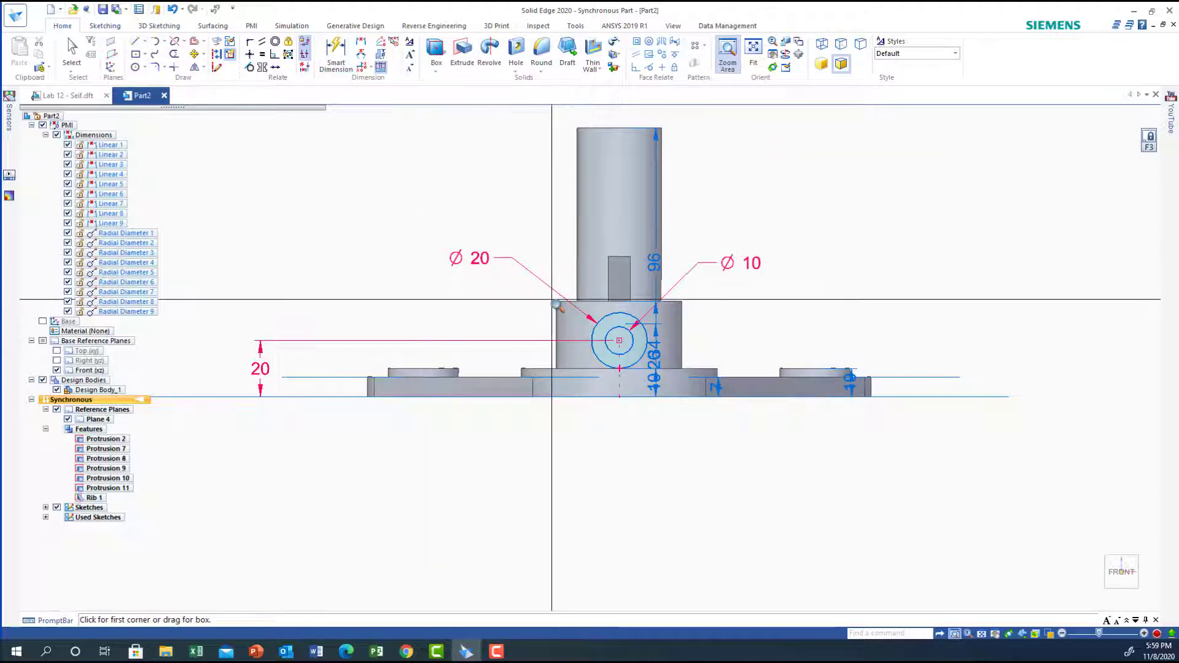
left_click_drag(548, 311, 711, 442)
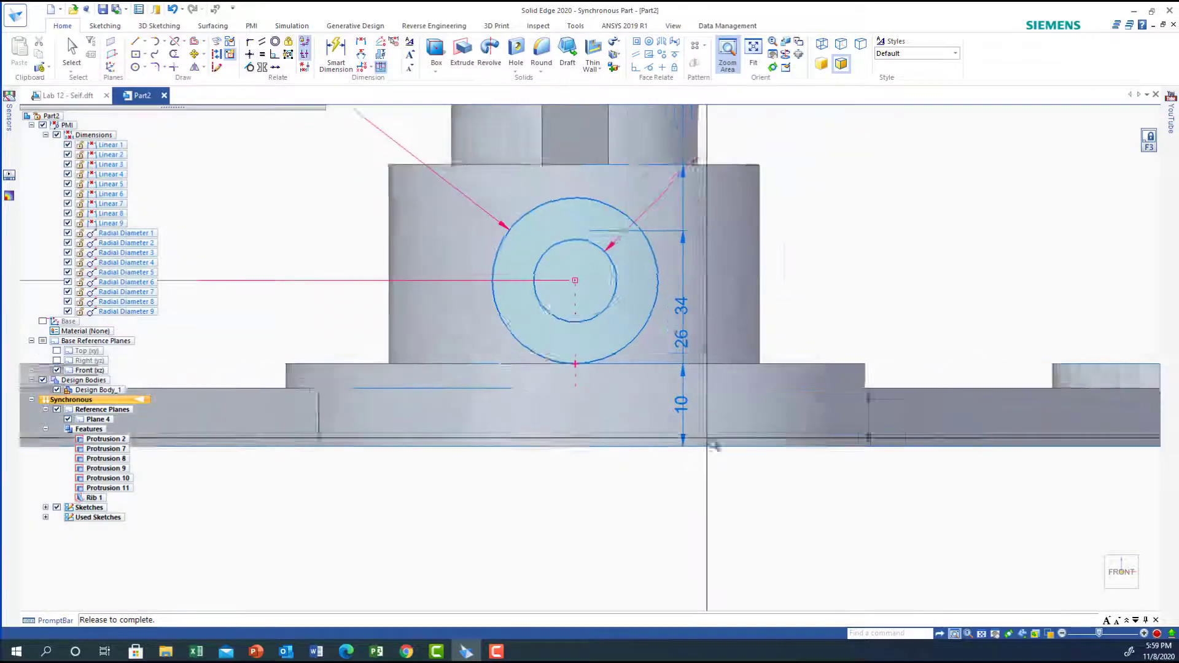
left_click(136, 41)
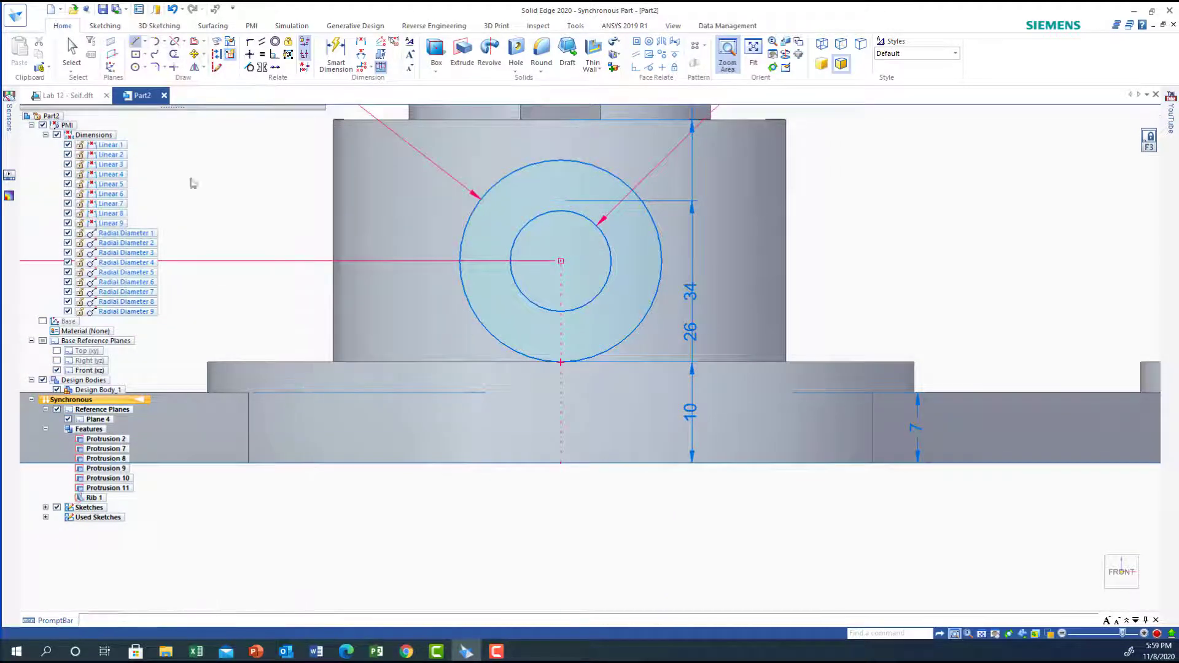
left_click(482, 198)
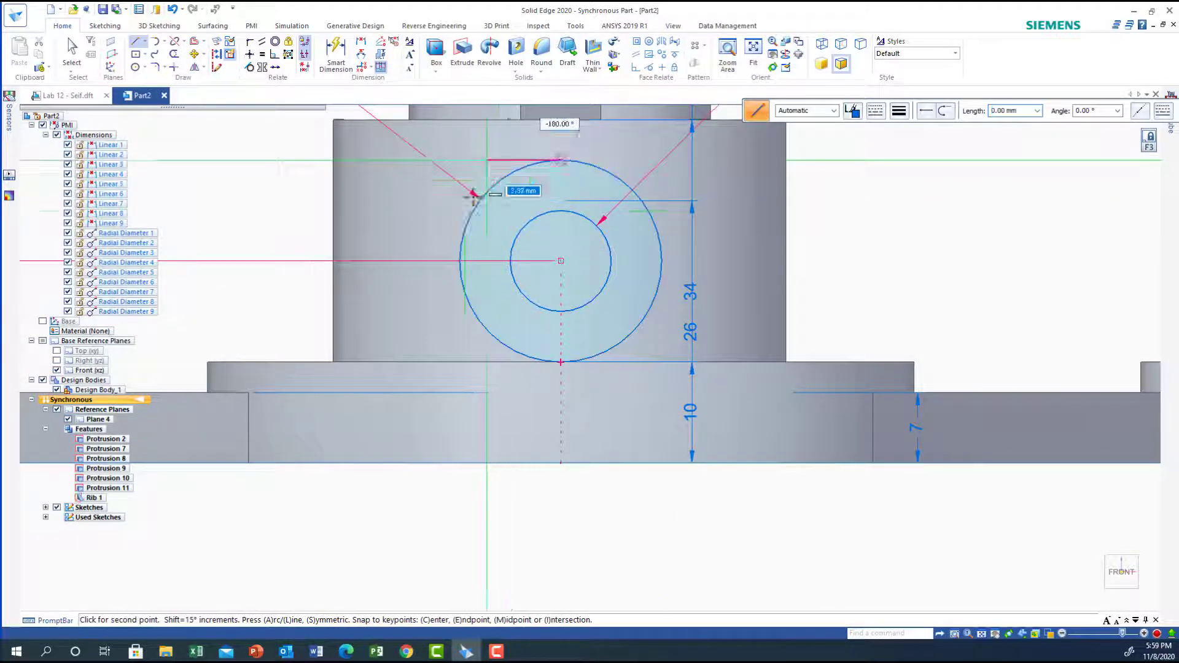
left_click(460, 261)
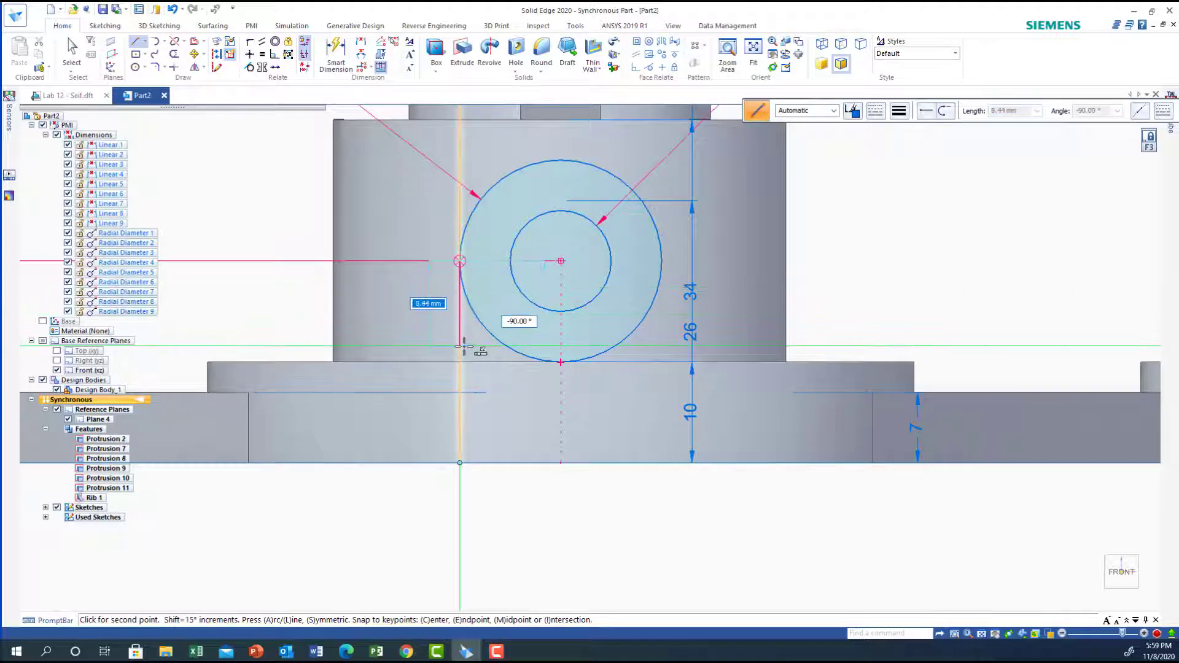
left_click(459, 462)
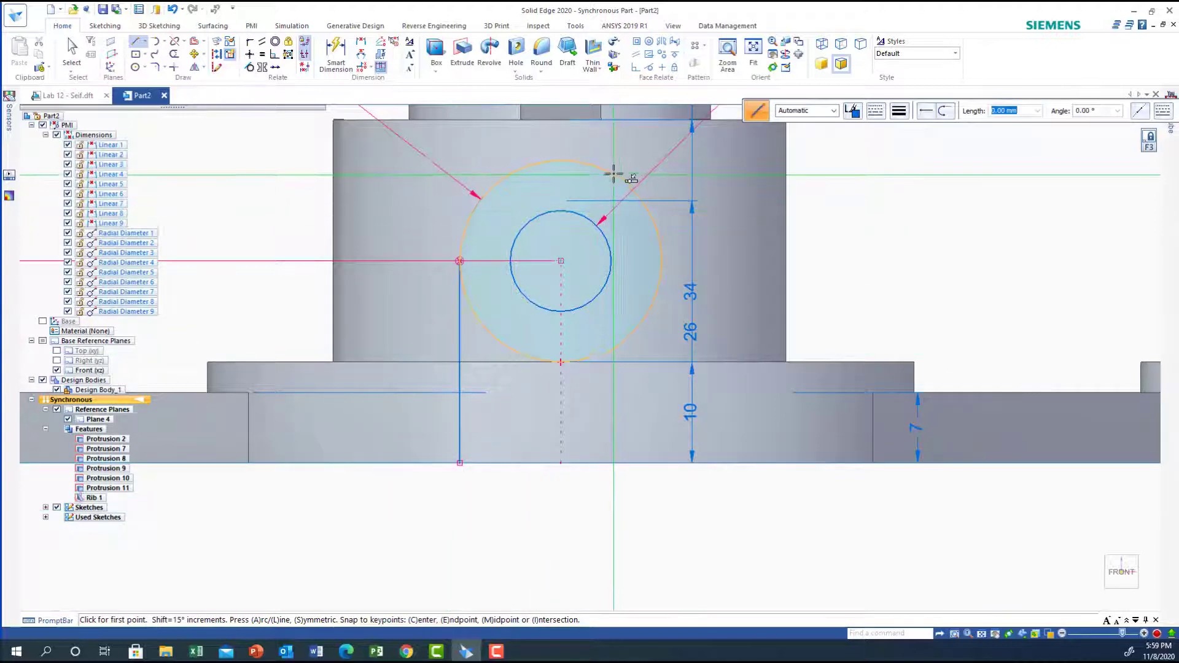
left_click(475, 315)
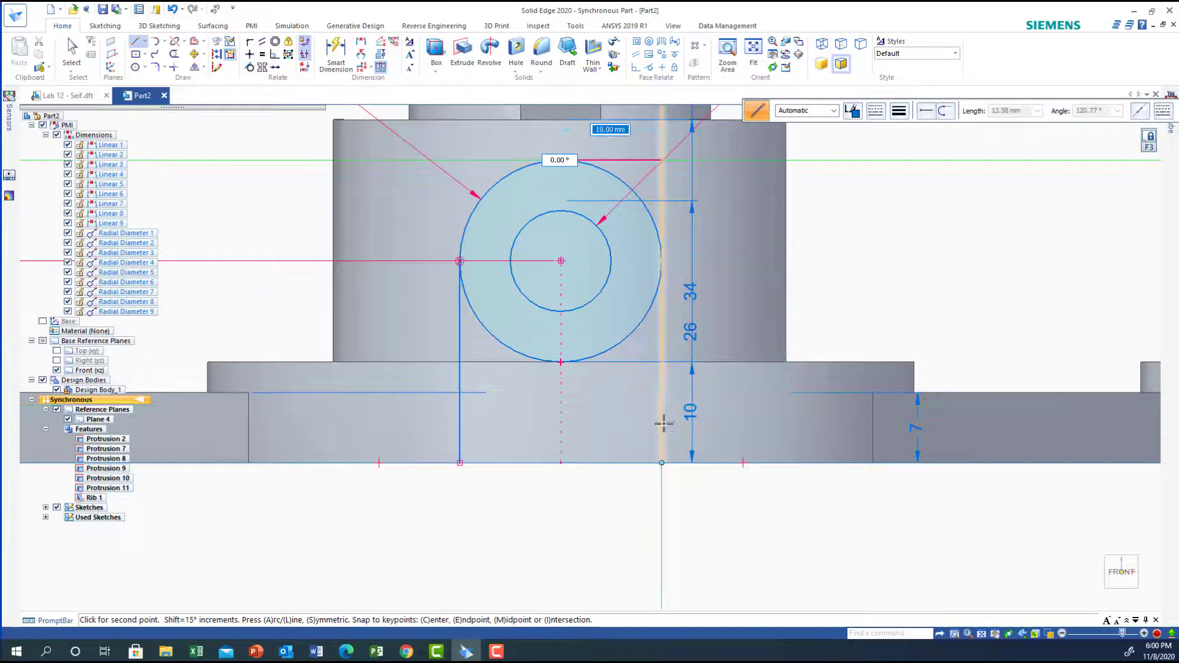
left_click(661, 462)
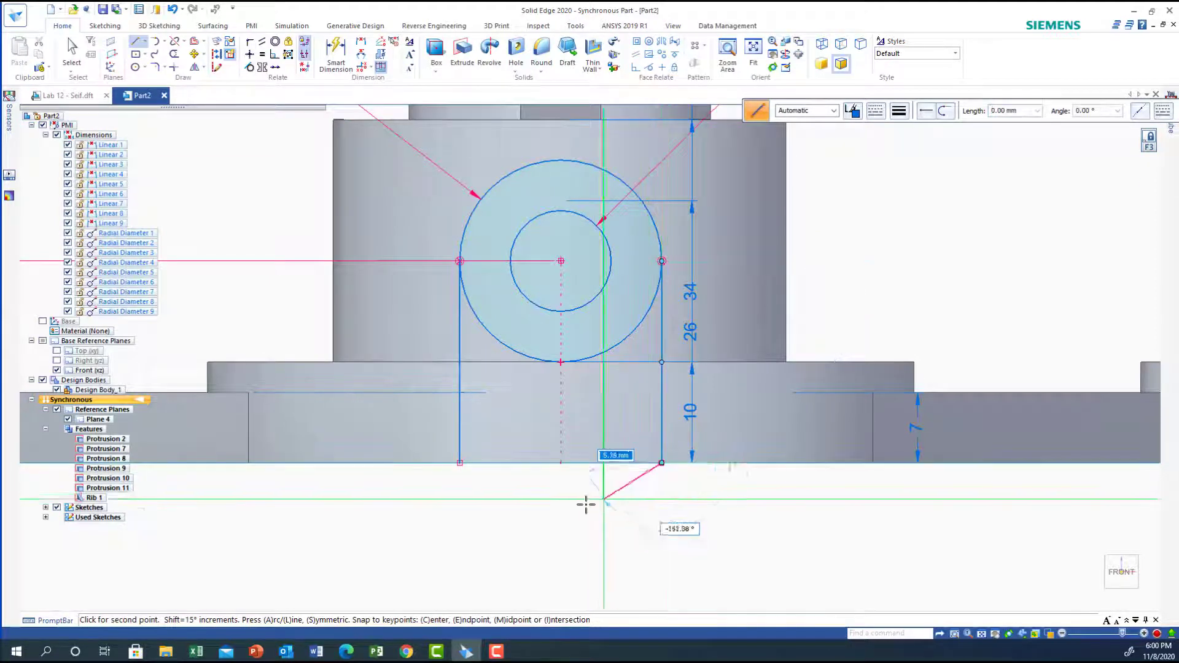
left_click(460, 463)
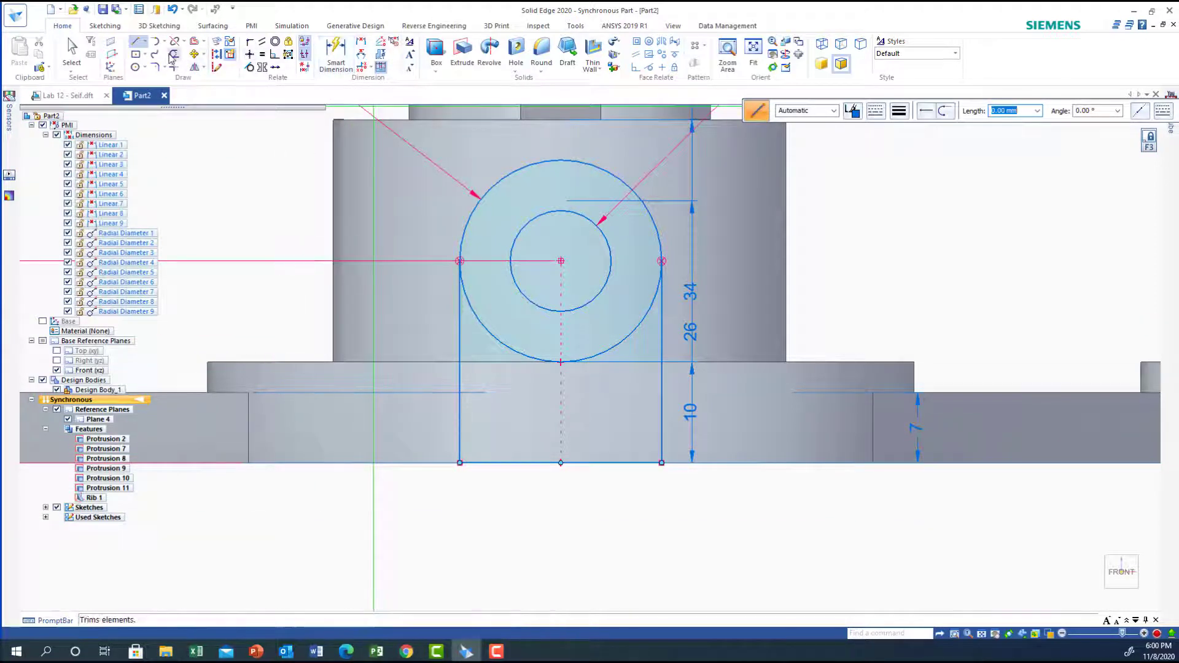
left_click(528, 357)
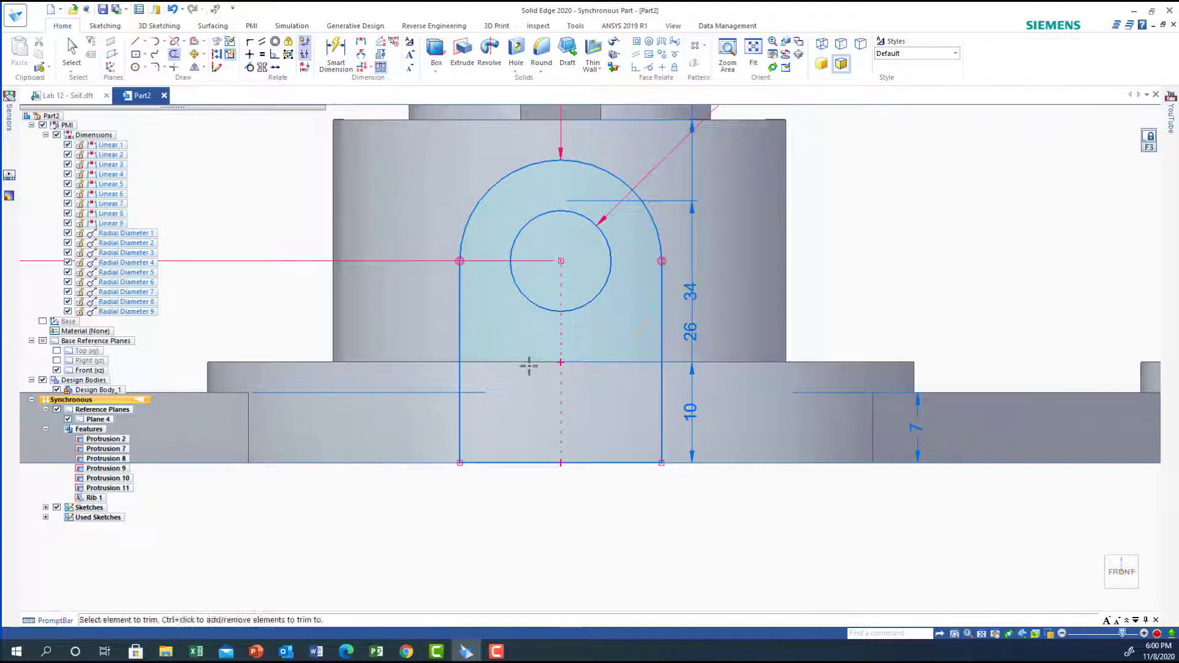
Extrude the arched lug region together with its inner circle region toward the large boss, adding material with the Through Next extent.
mouse_move(578, 565)
middle_mouse_down()
mouse_move(727, 559)
mouse_move(577, 550)
middle_mouse_up()
scroll(579, 551, "down", 2)
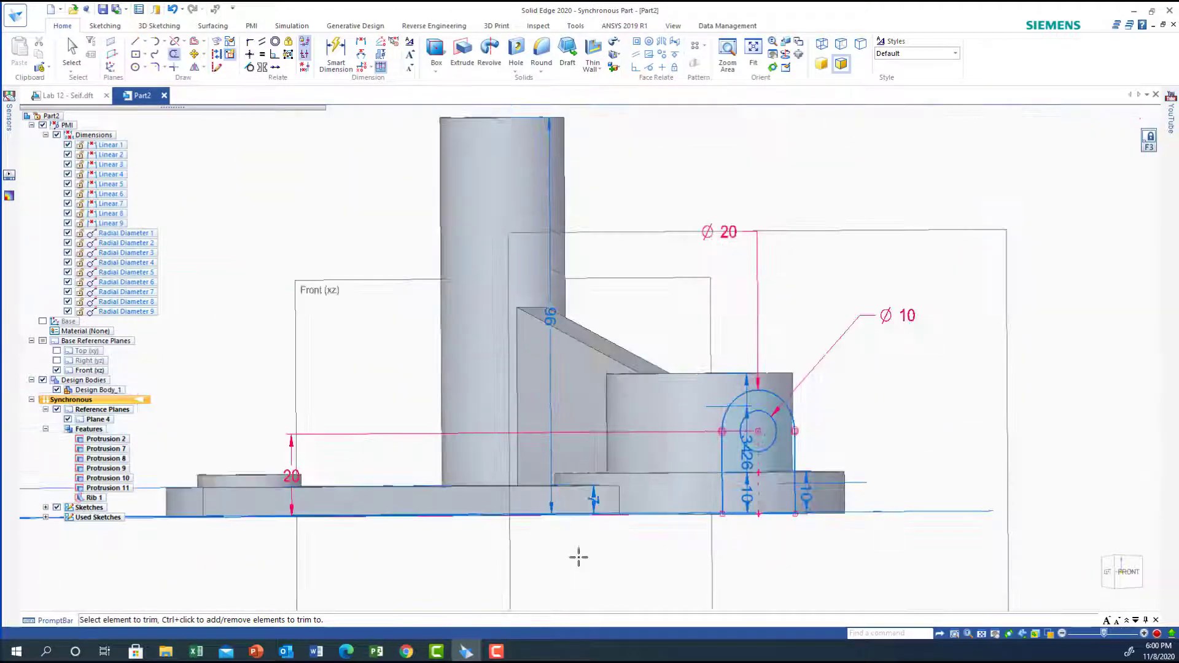
middle_click_drag(883, 555, 977, 586)
middle_click_drag(933, 568, 821, 582)
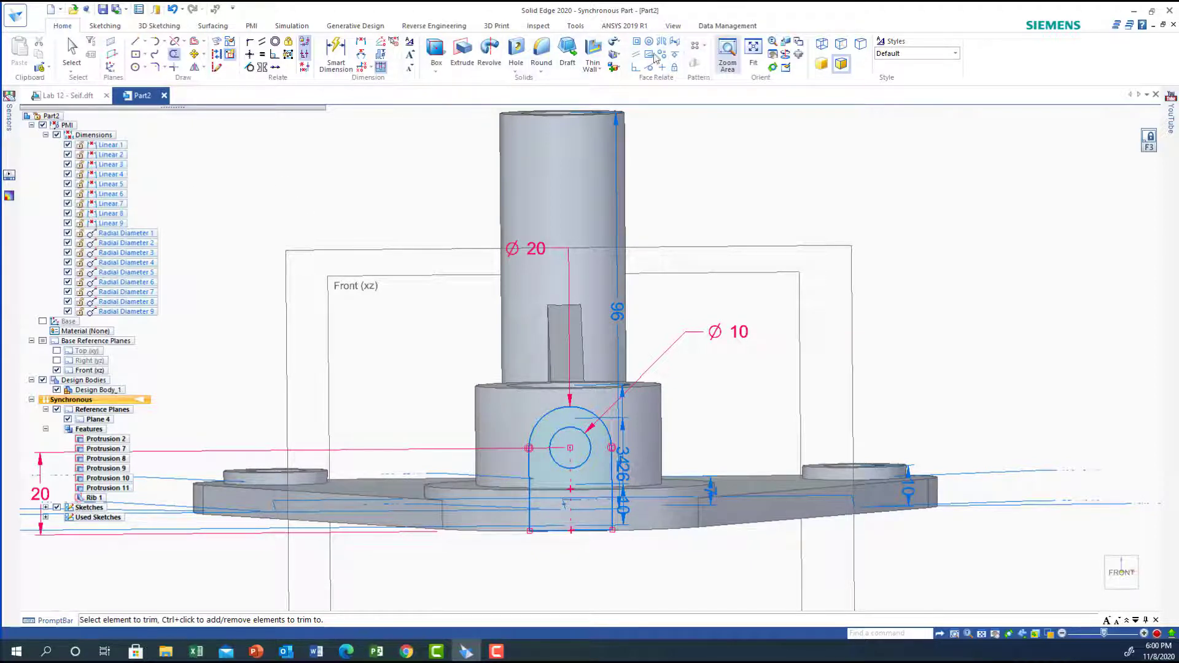
left_click(462, 52)
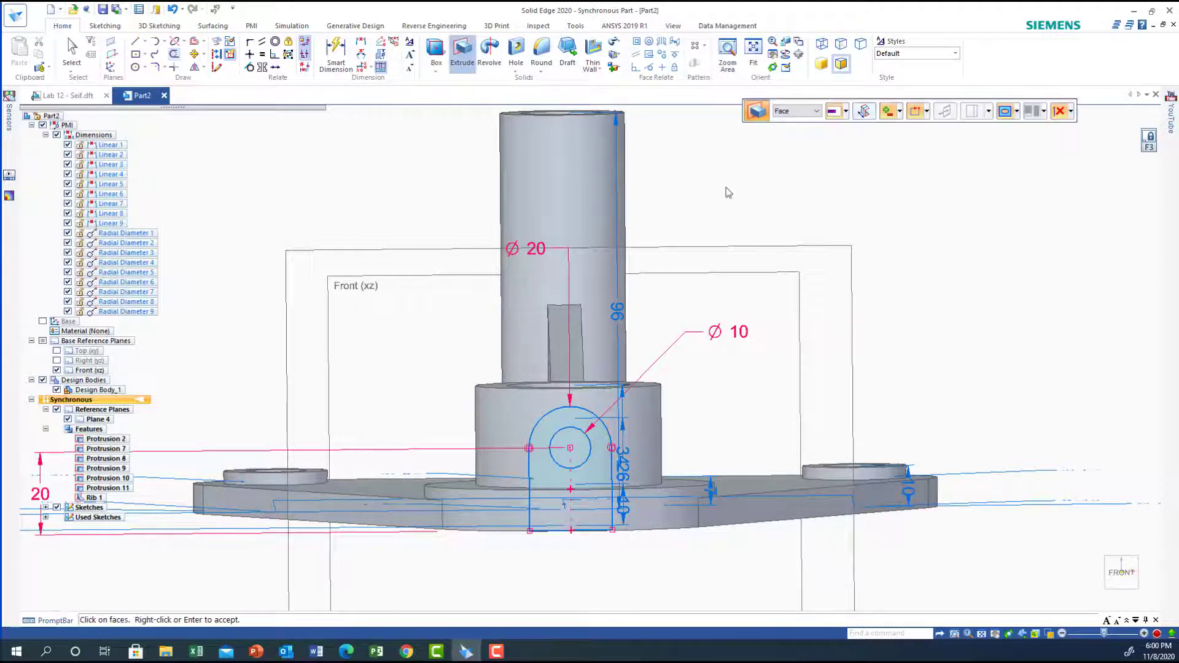
left_click(594, 472)
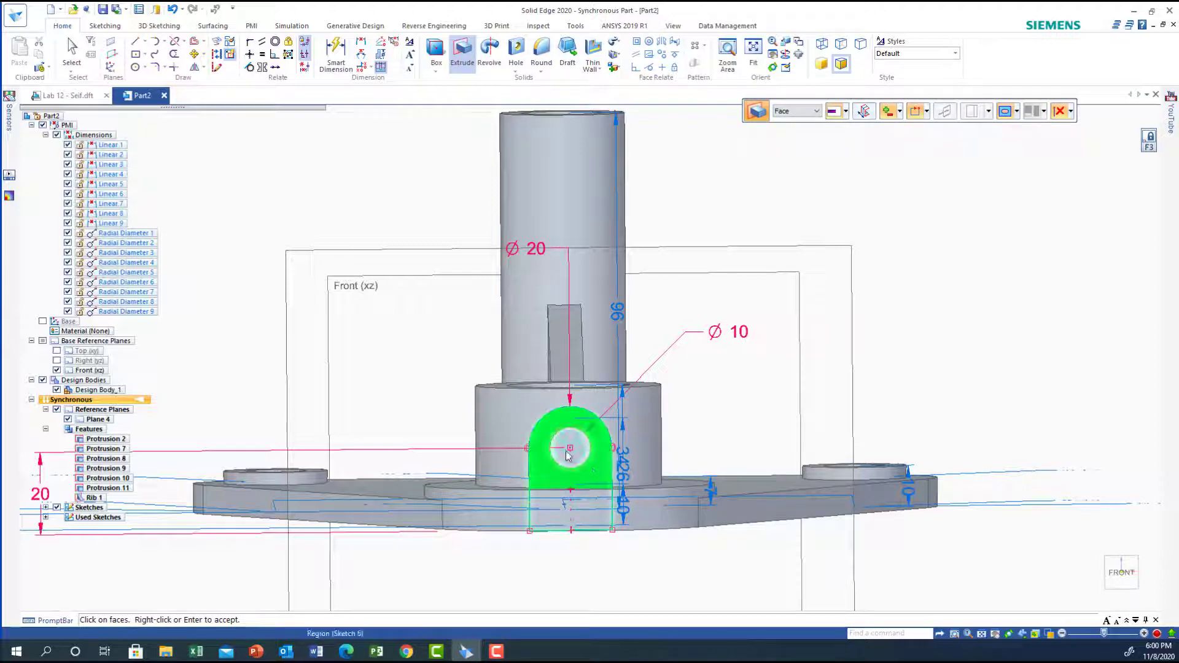
left_click(568, 455)
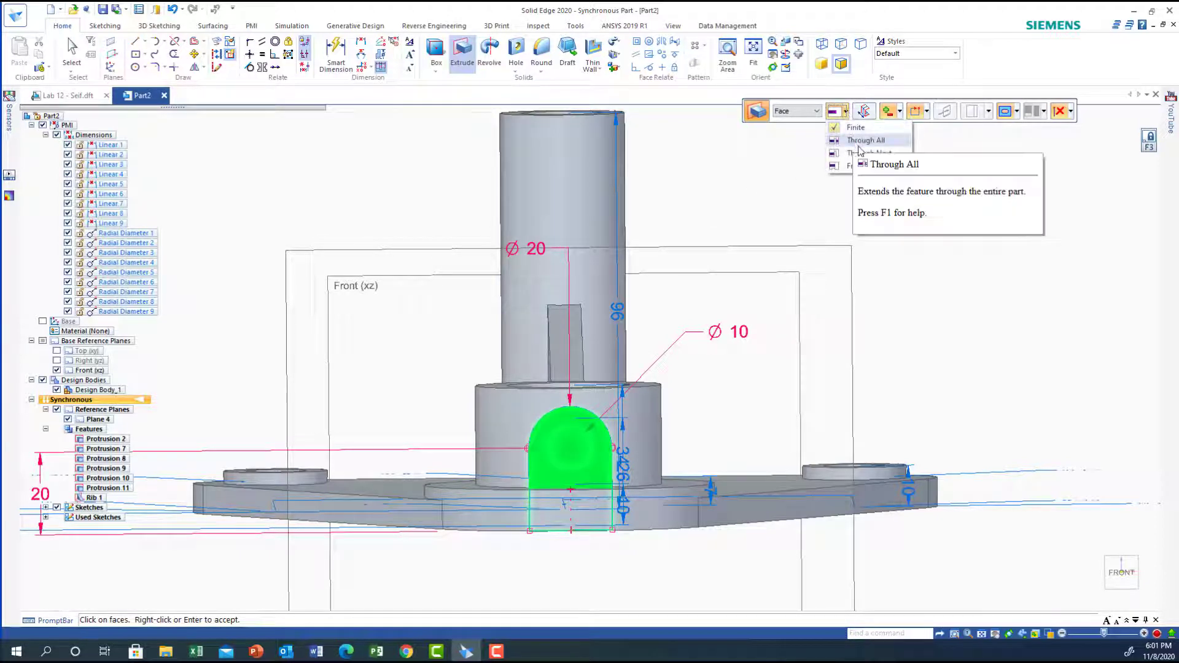
left_click(858, 158)
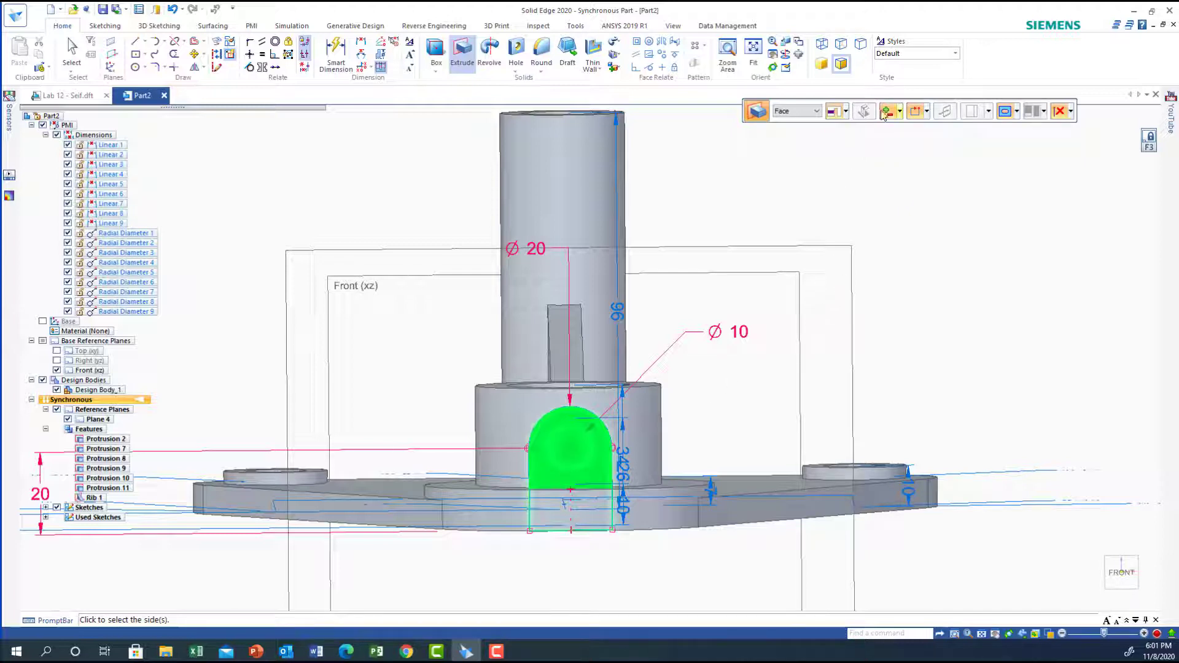
left_click(900, 112)
left_click(902, 140)
left_click(550, 422)
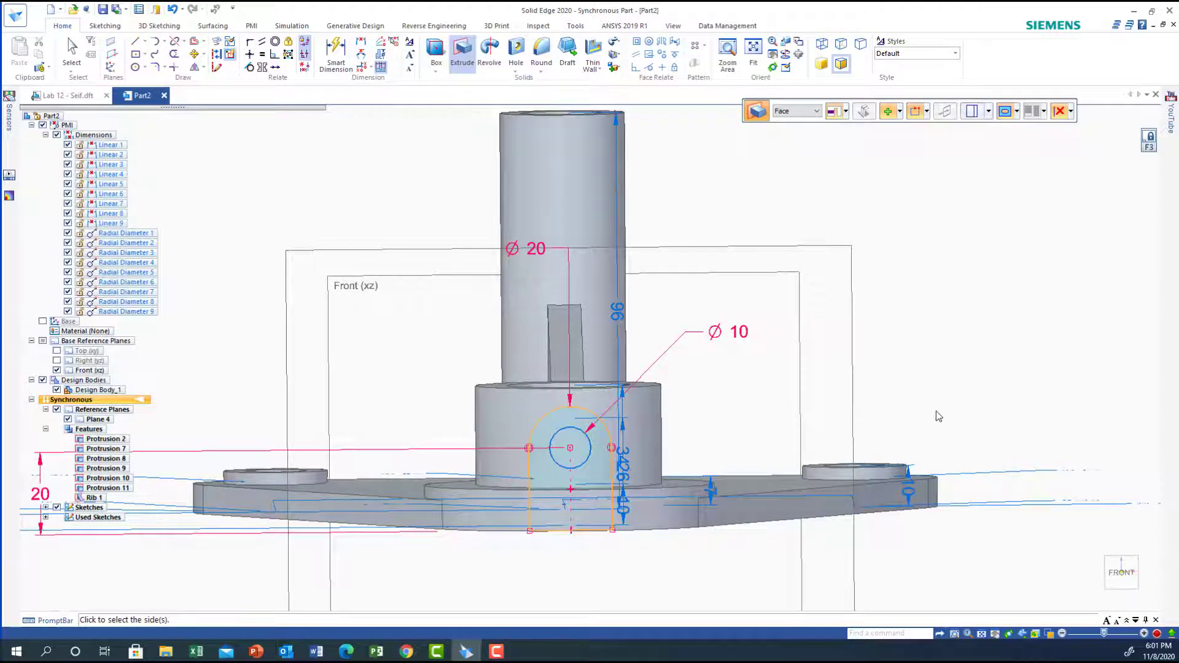
middle_click_drag(934, 413, 931, 448)
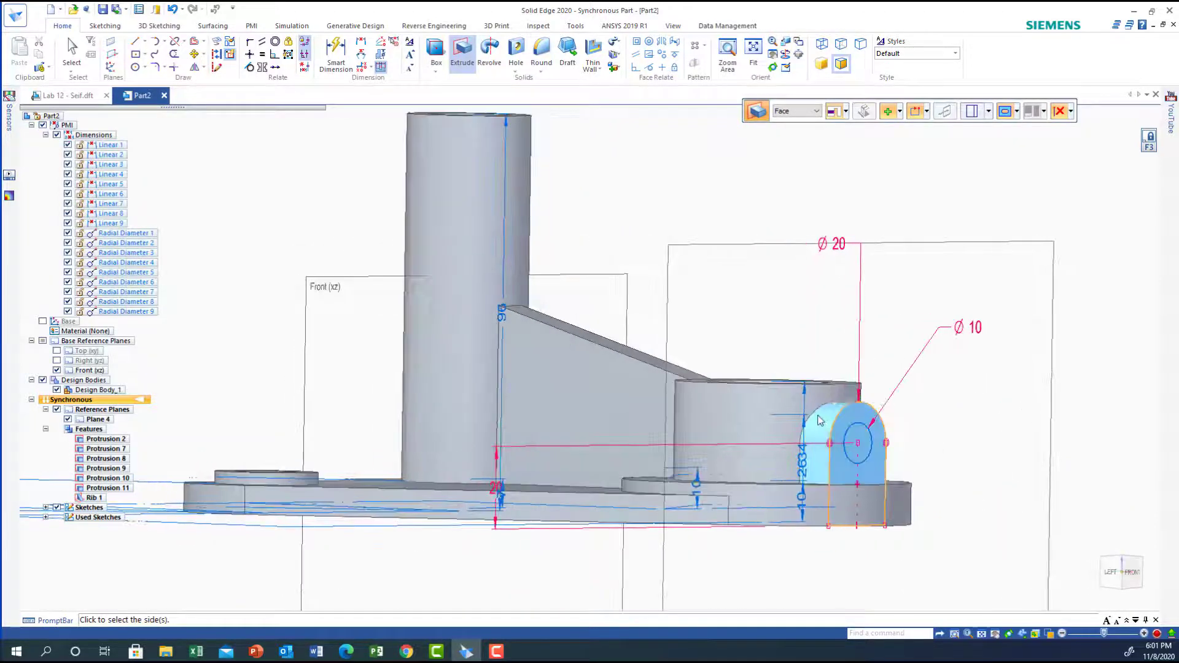
left_click(823, 407)
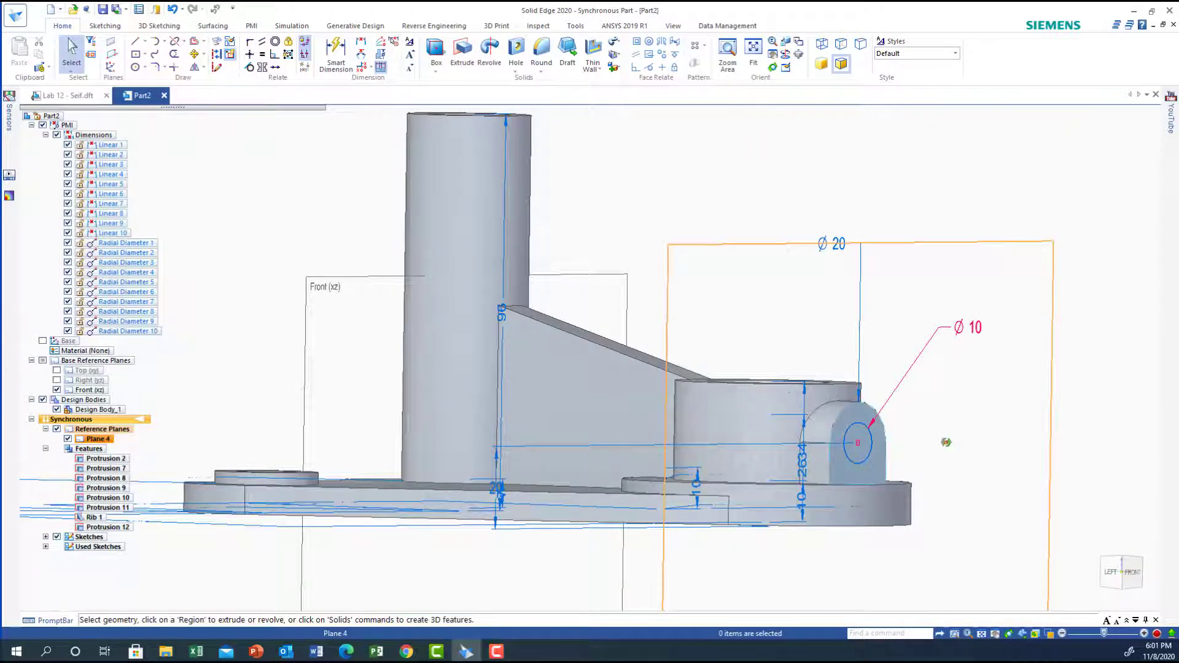
Cut the 10 mm circle through the lug into the large boss, using a chain selection and the Through Next extent.
middle_click_drag(946, 442, 800, 453)
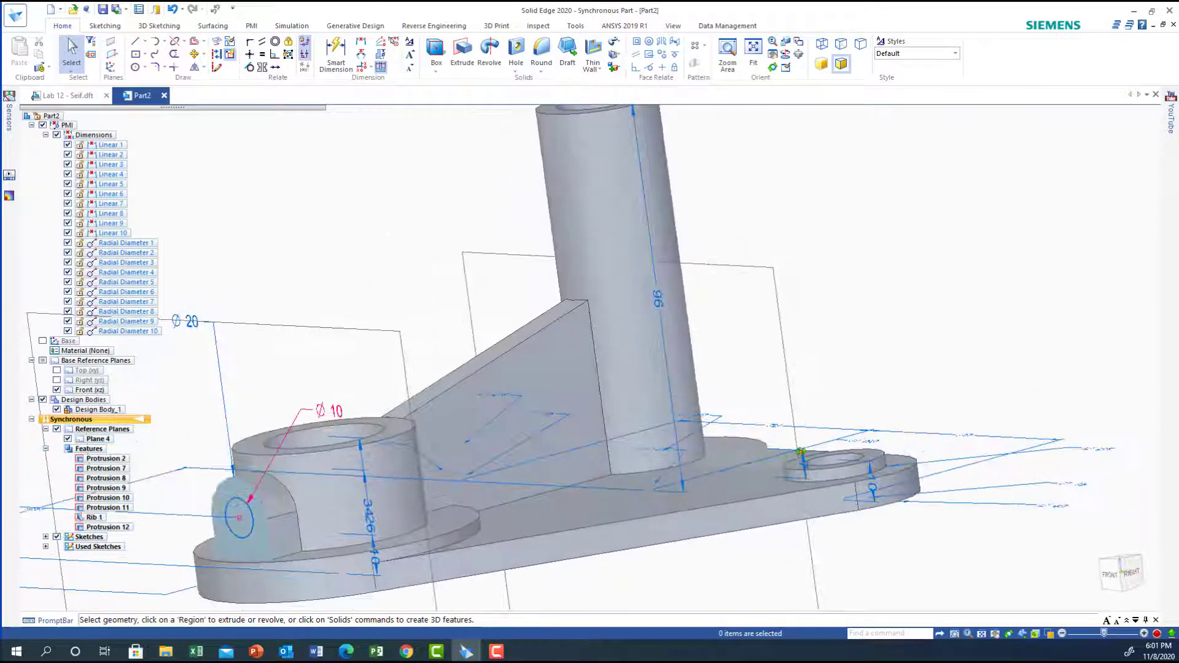
key("ctrl+f")
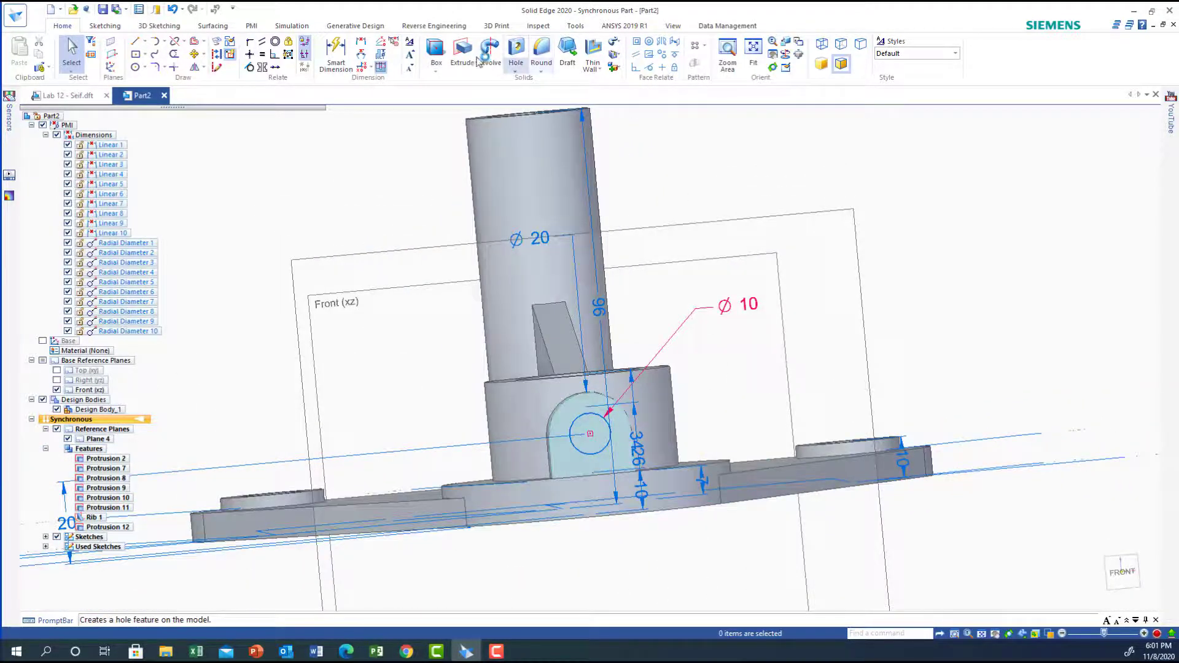
left_click(463, 54)
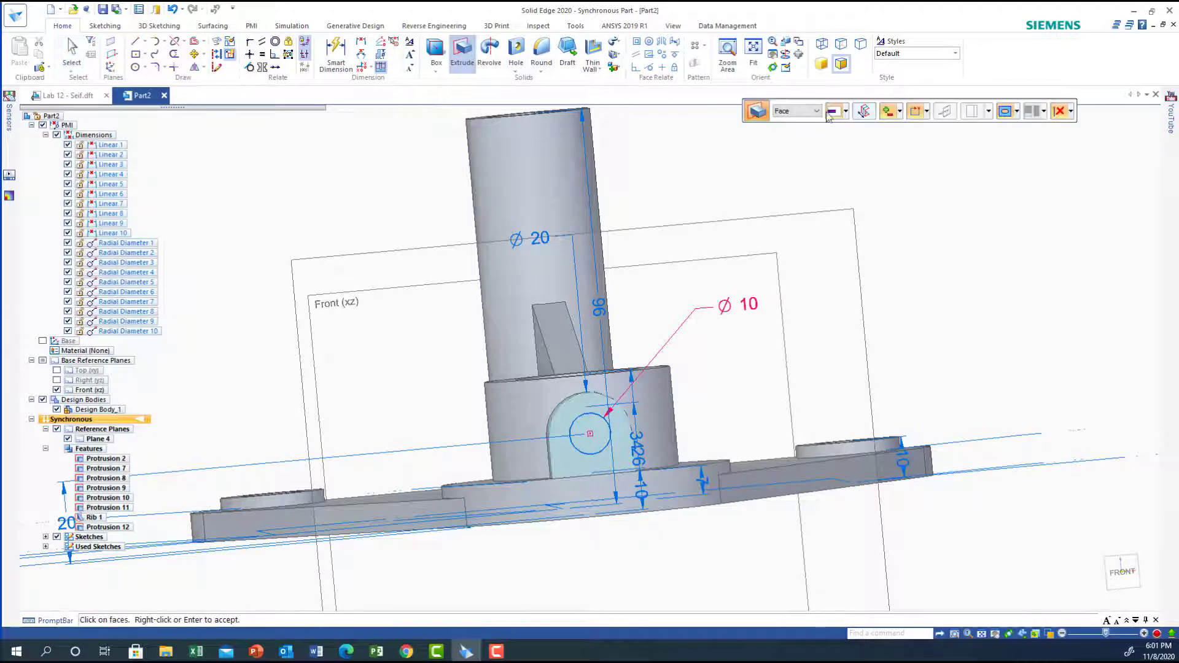
left_click(899, 111)
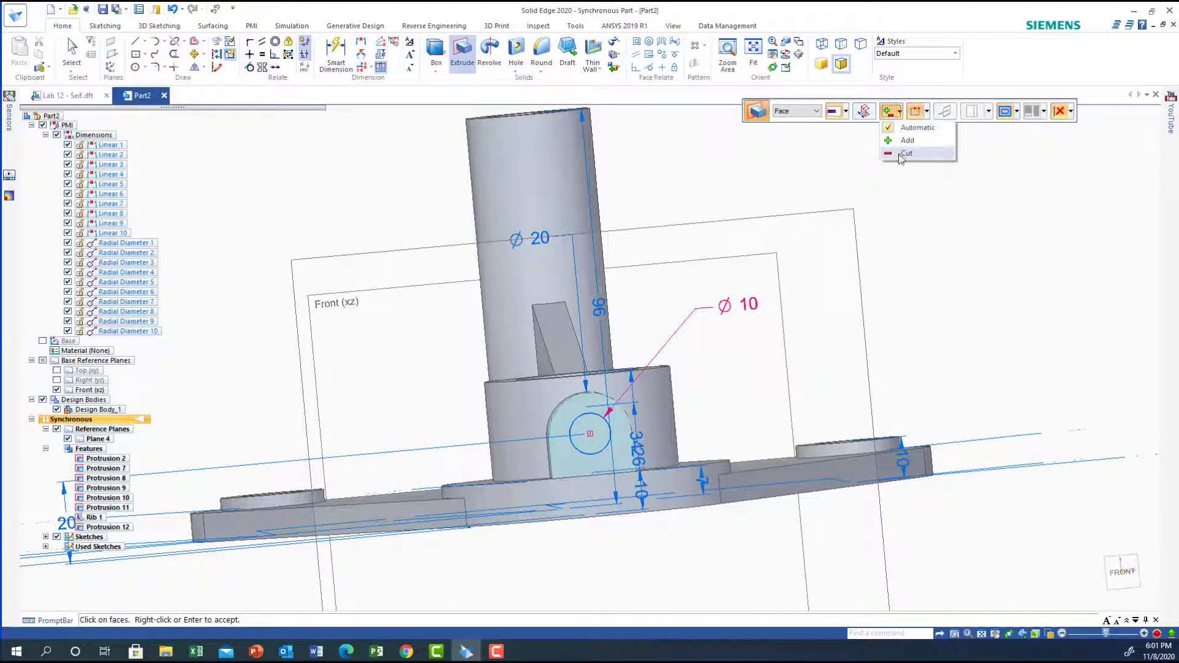
left_click(905, 154)
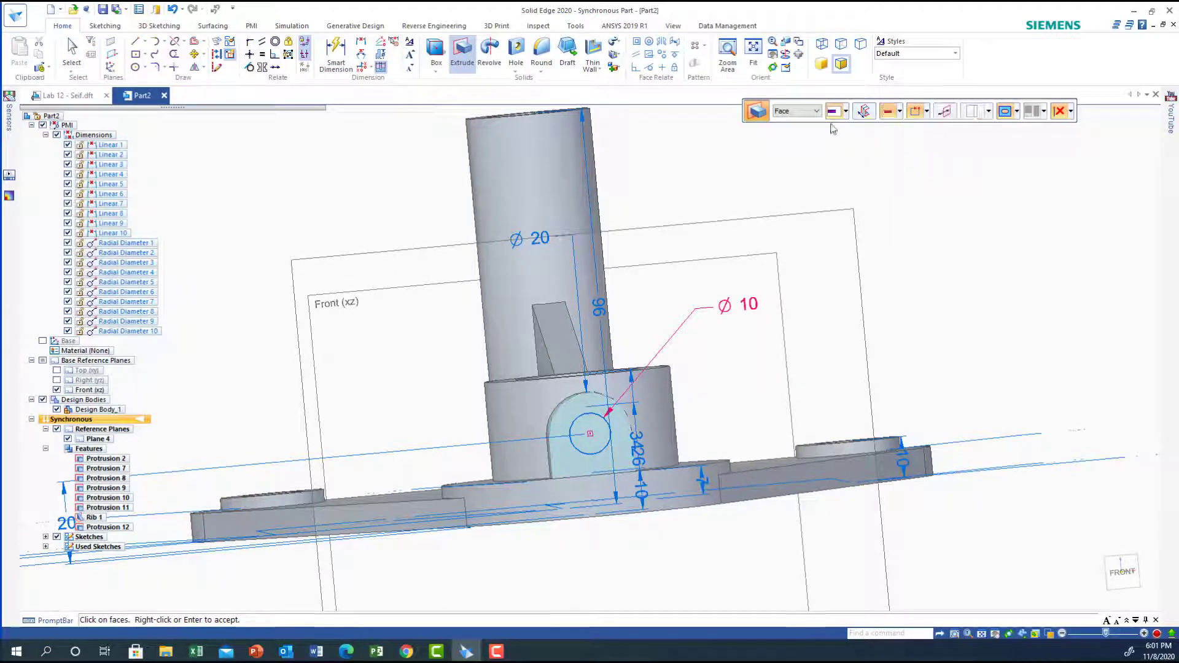
left_click(845, 111)
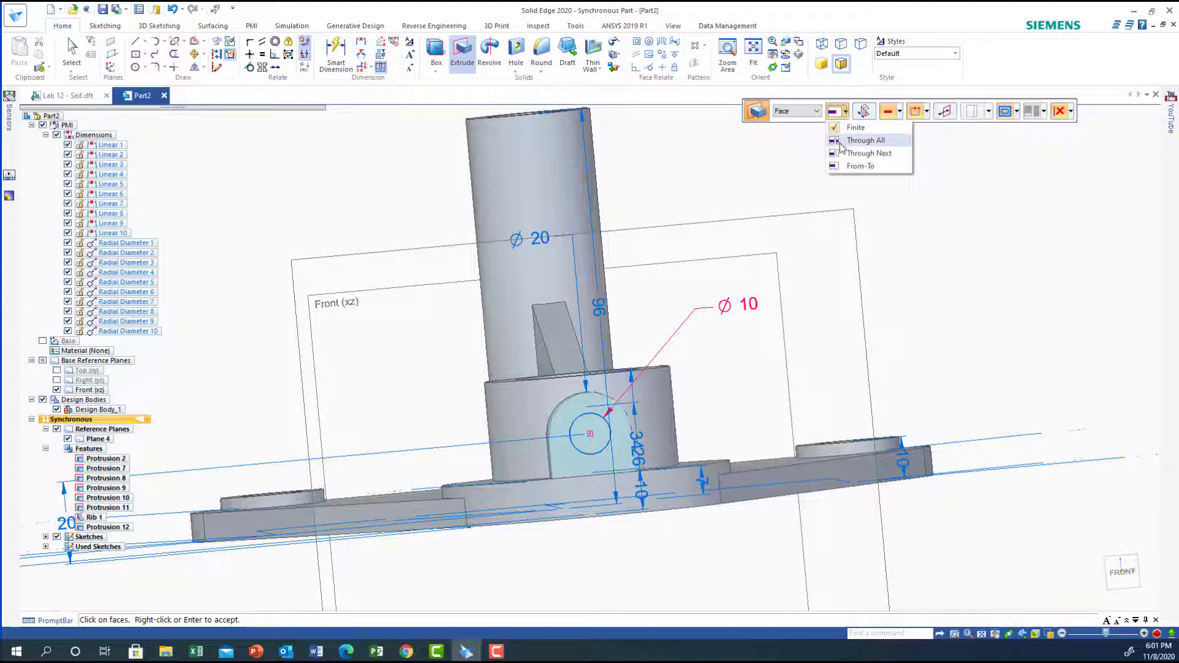
left_click(859, 153)
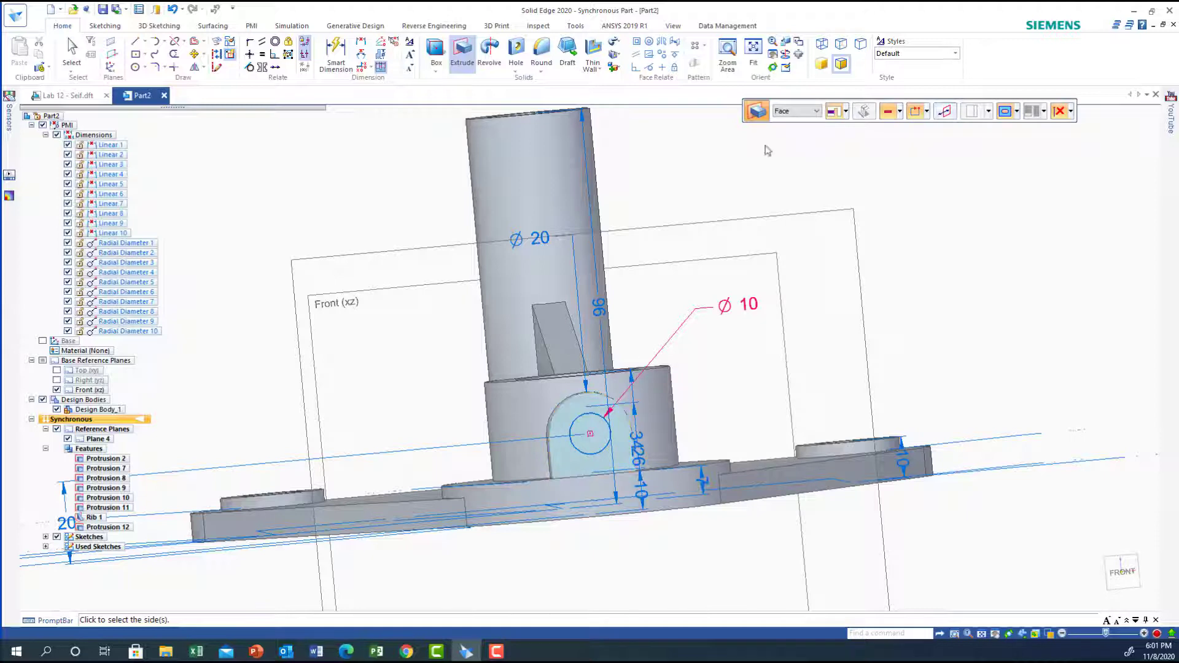
left_click(816, 112)
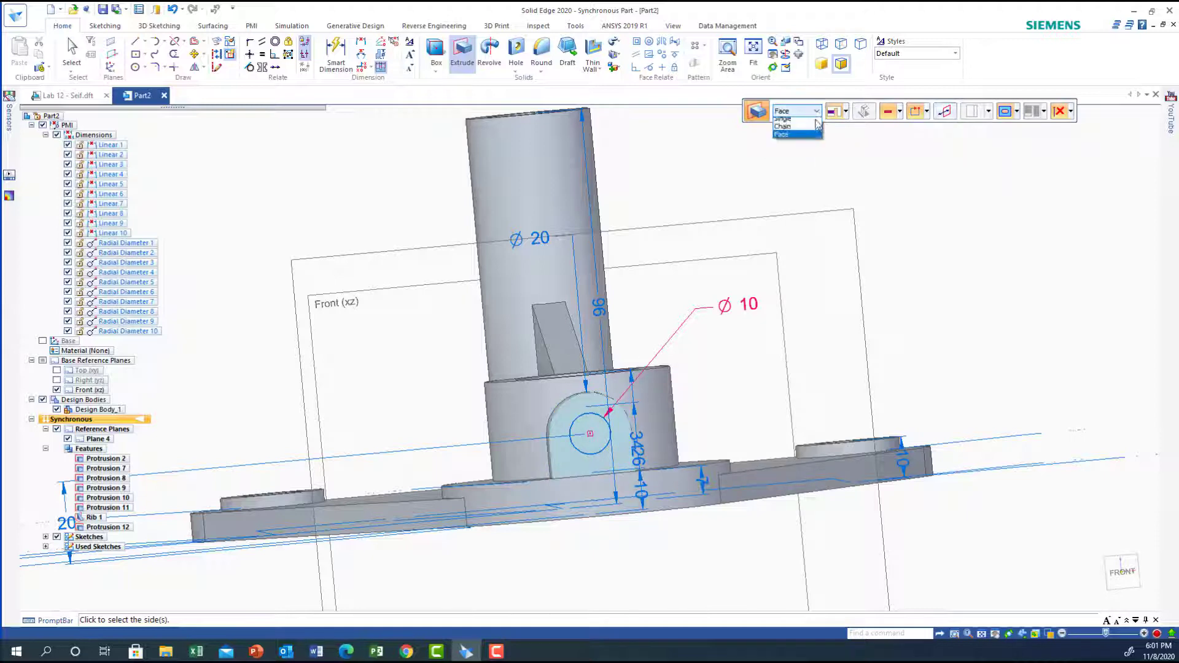
left_click(783, 131)
left_click(606, 425)
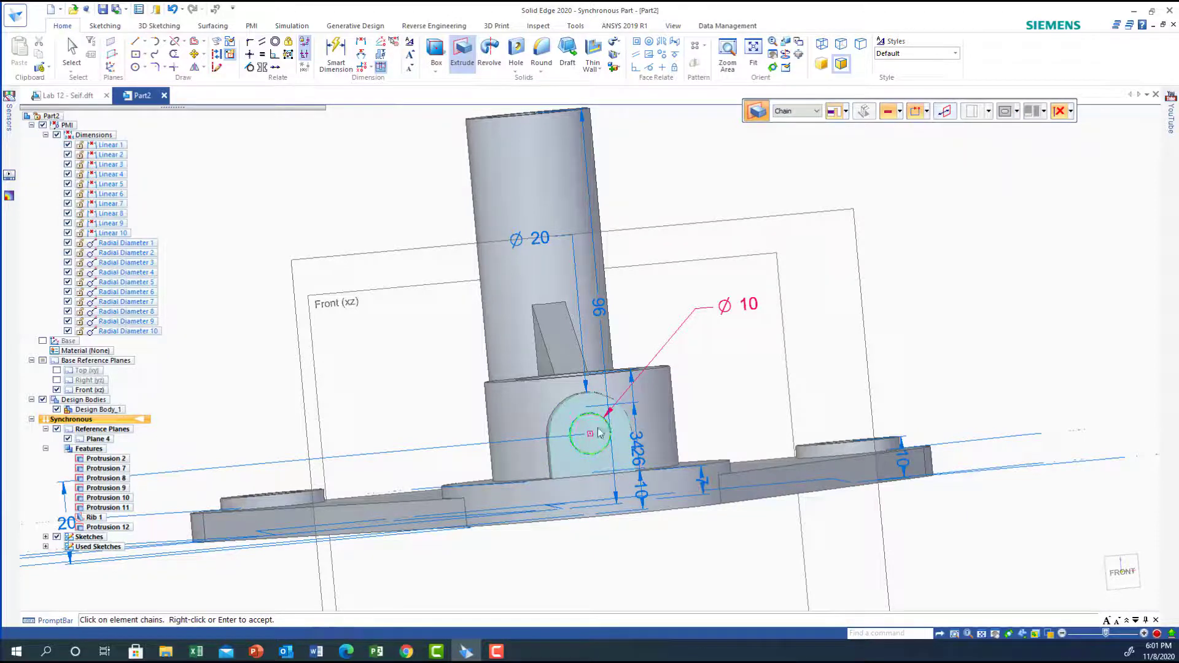
right_click(588, 432)
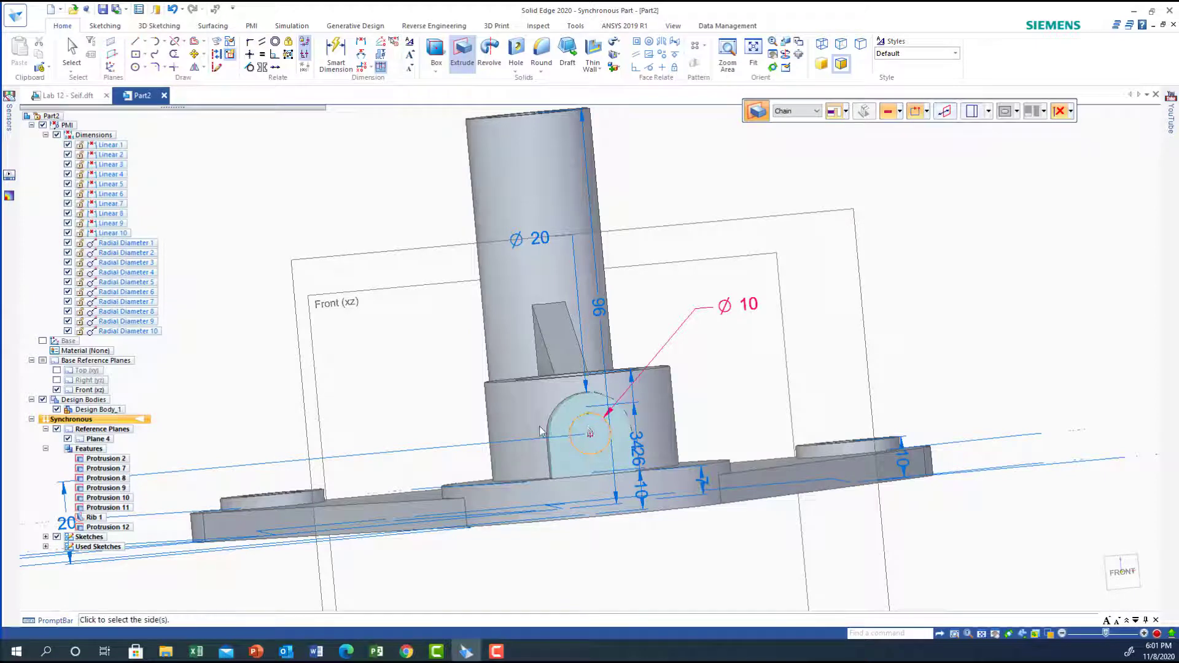
middle_click_drag(656, 566, 768, 547)
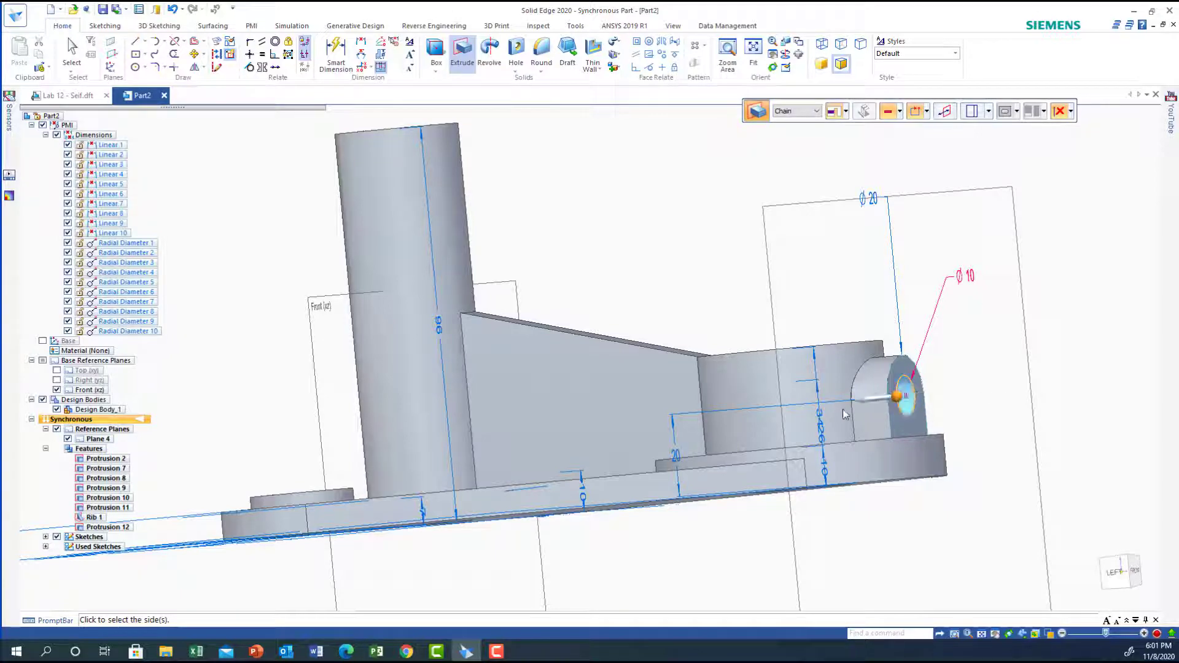
left_click(866, 403)
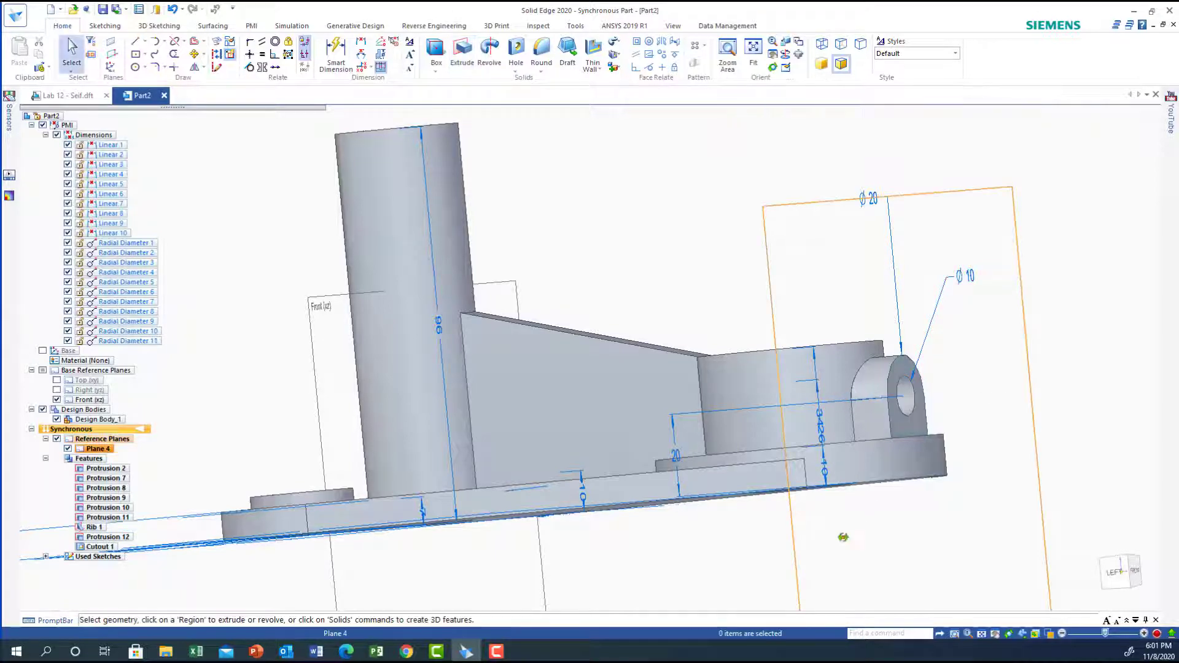
Hide the offset plane, all PMI dimensions and the Front (xz) plane so only the solid bracket is displayed.
middle_click_drag(842, 539, 681, 467)
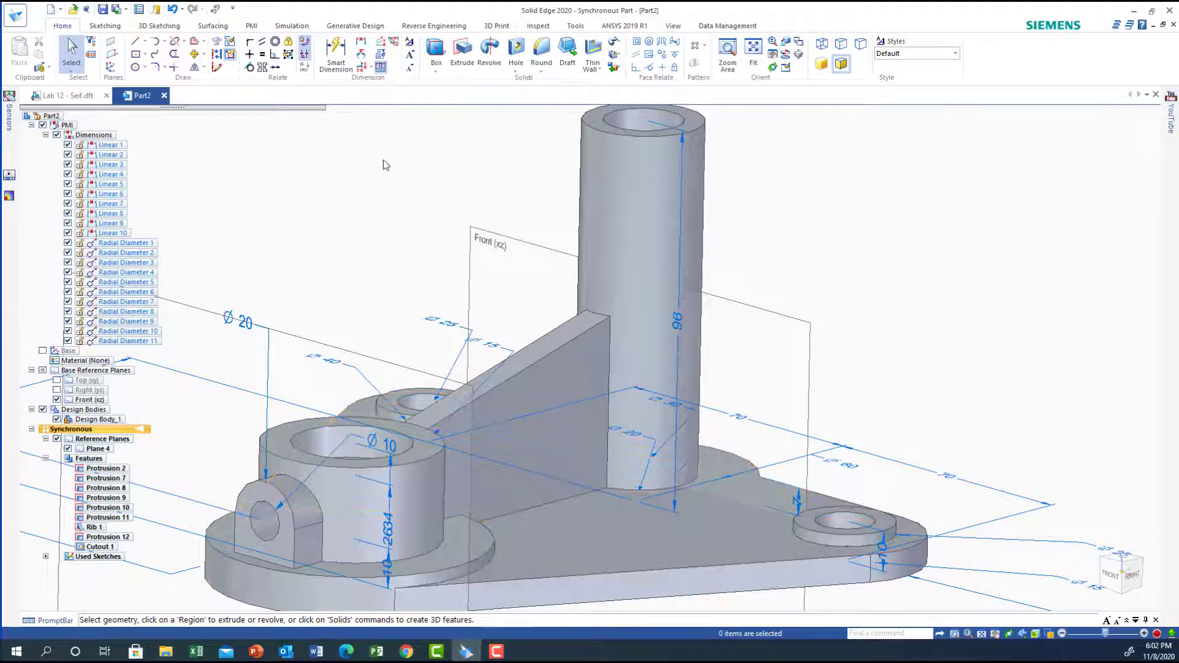
left_click(753, 49)
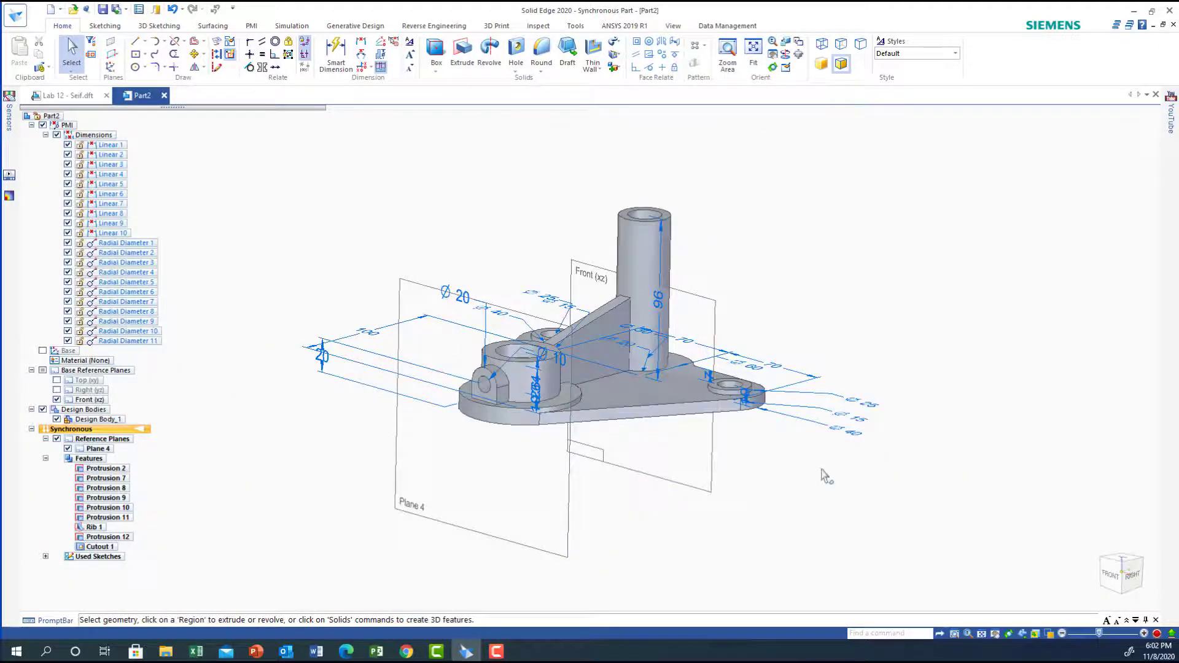
middle_click_drag(826, 476, 746, 520)
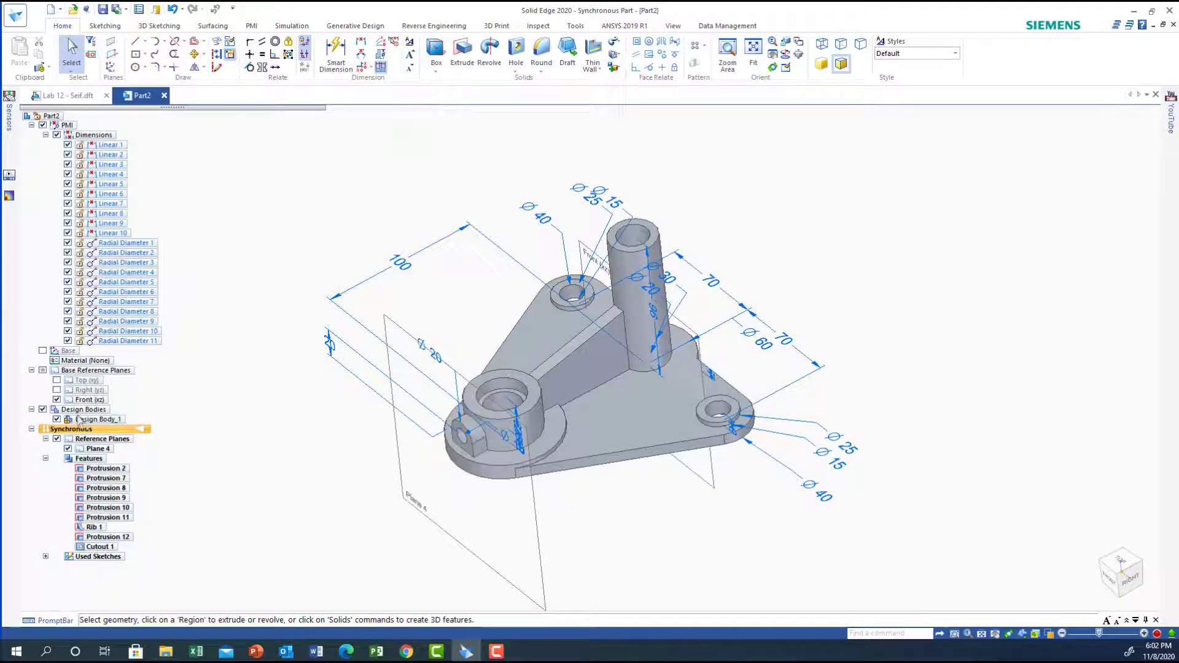
left_click(67, 448)
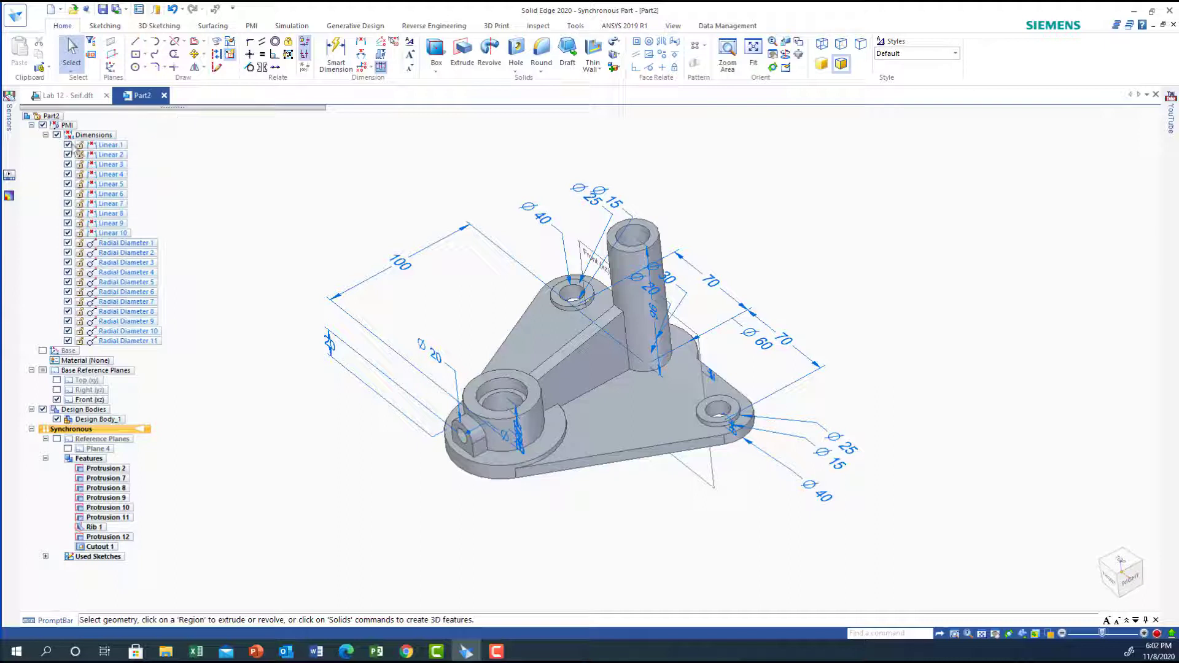
left_click(42, 125)
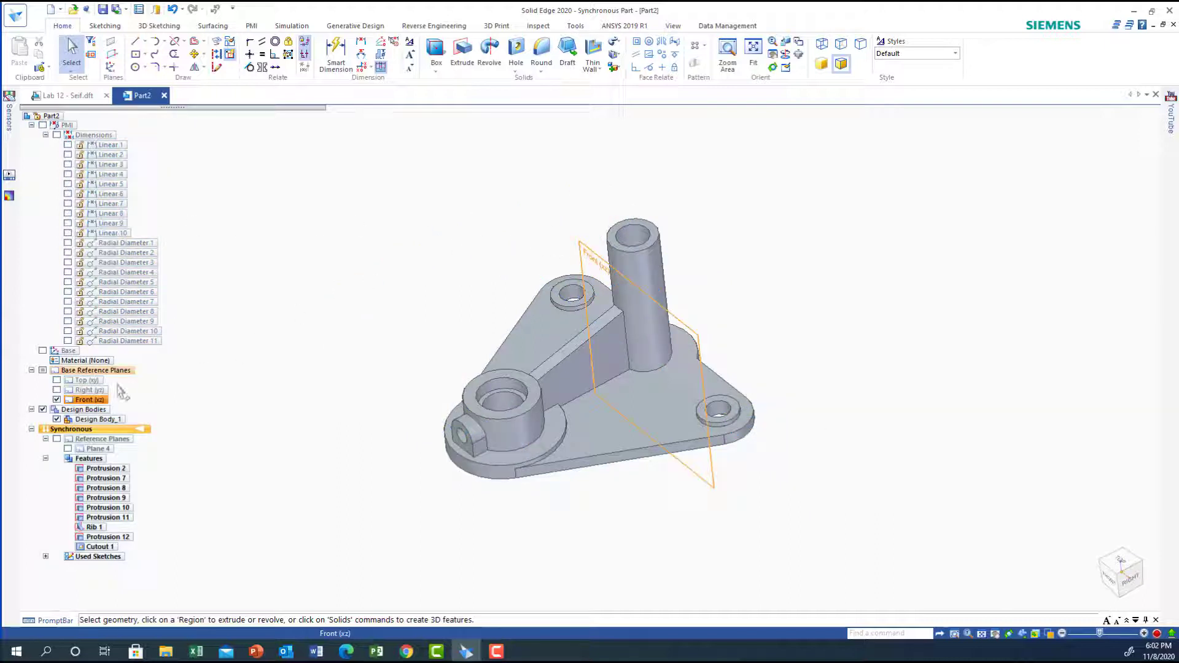
left_click(56, 400)
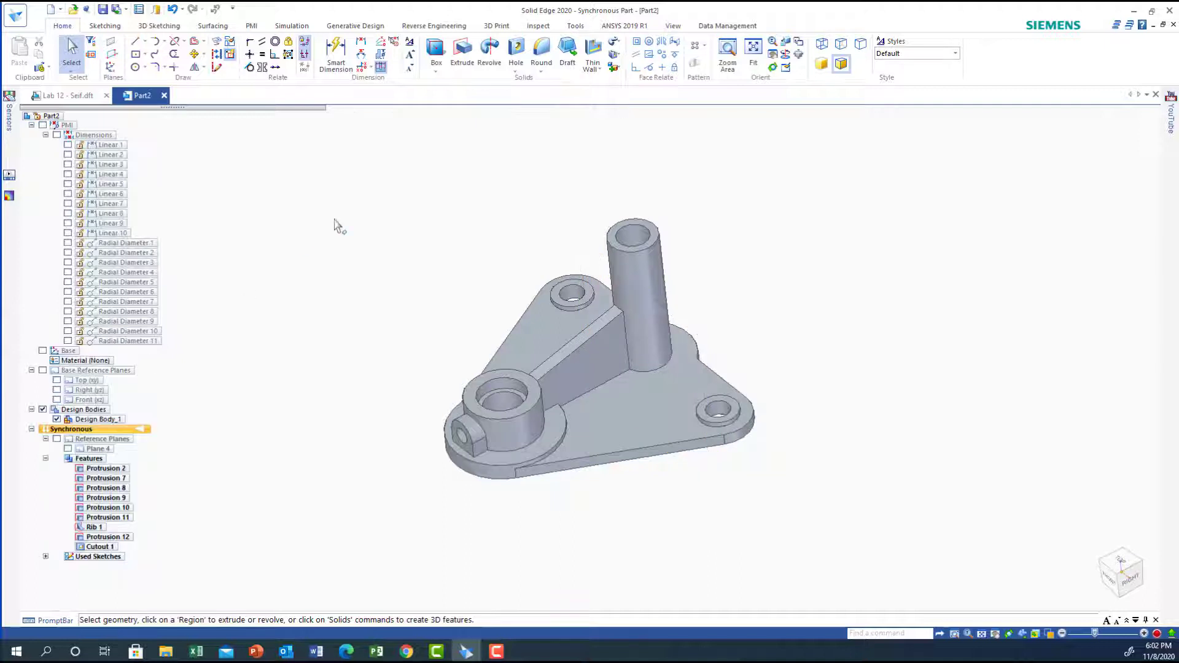
mouse_move(934, 276)
middle_mouse_down()
mouse_move(952, 334)
mouse_move(979, 323)
mouse_move(903, 252)
mouse_move(797, 300)
mouse_move(808, 232)
mouse_move(890, 256)
mouse_move(926, 293)
mouse_move(877, 206)
mouse_move(823, 237)
mouse_move(910, 229)
mouse_move(931, 266)
mouse_move(905, 295)
mouse_move(921, 256)
mouse_move(913, 293)
mouse_move(934, 277)
mouse_move(939, 291)
mouse_move(933, 280)
middle_mouse_up()
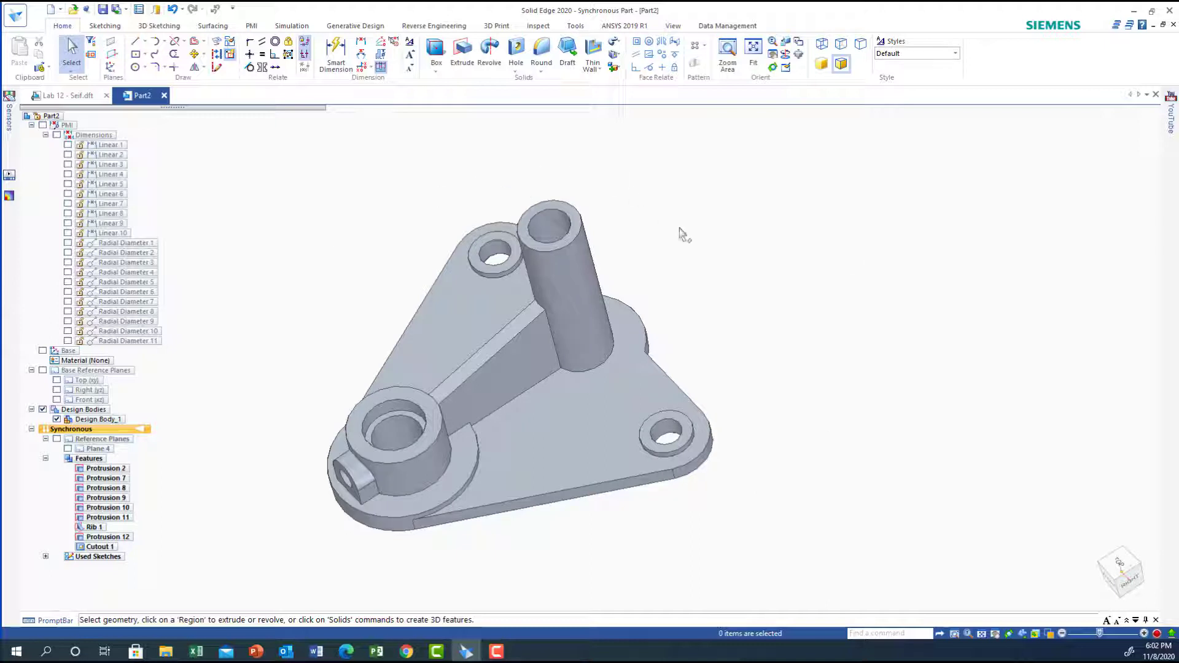
middle_click_drag(904, 372, 862, 382)
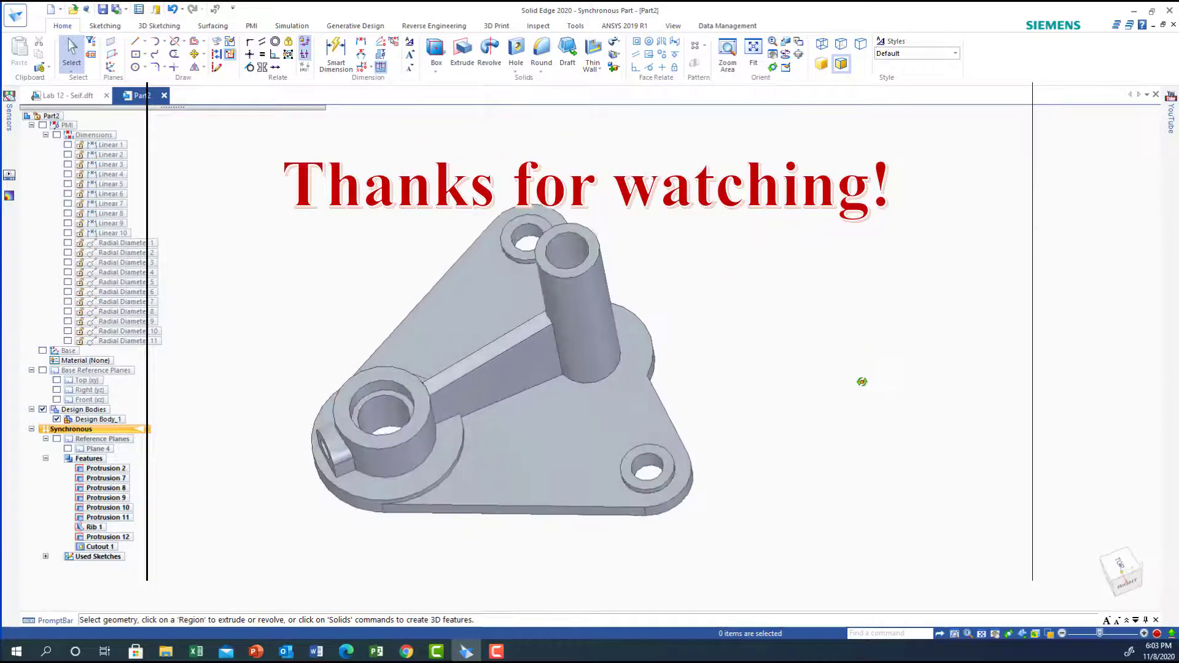